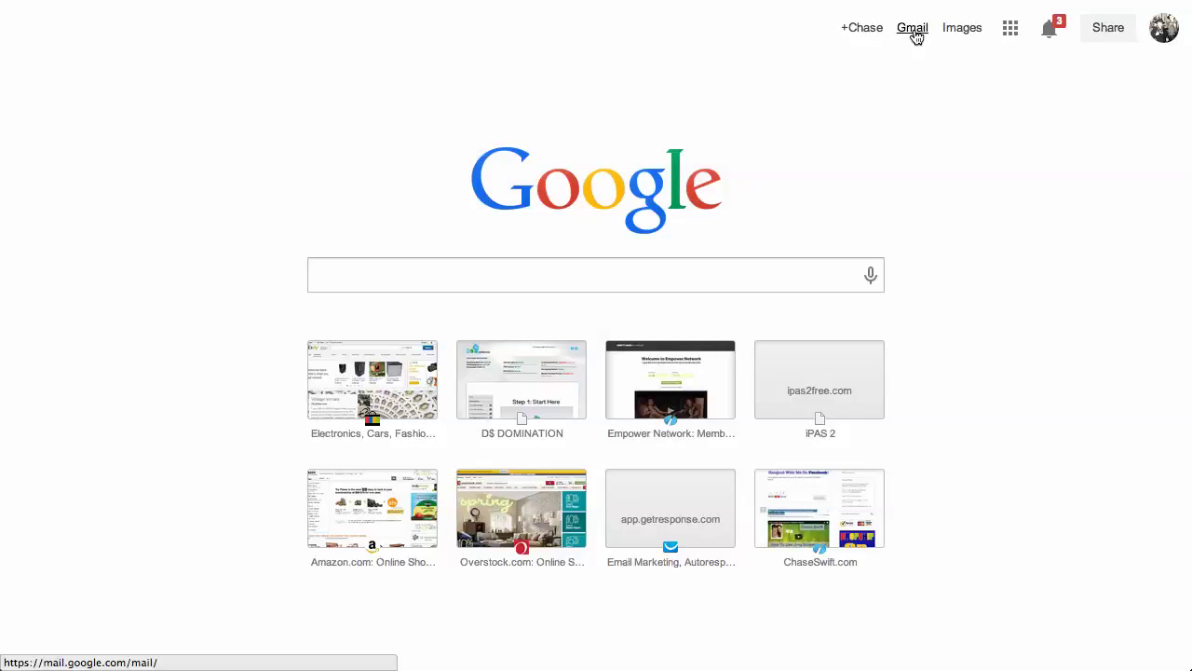
# Step: Visit gmail.com, then bring up the Google apps grid on the Google homepage
pyautogui.click(409, 272)
pyautogui.write('gmail.co')
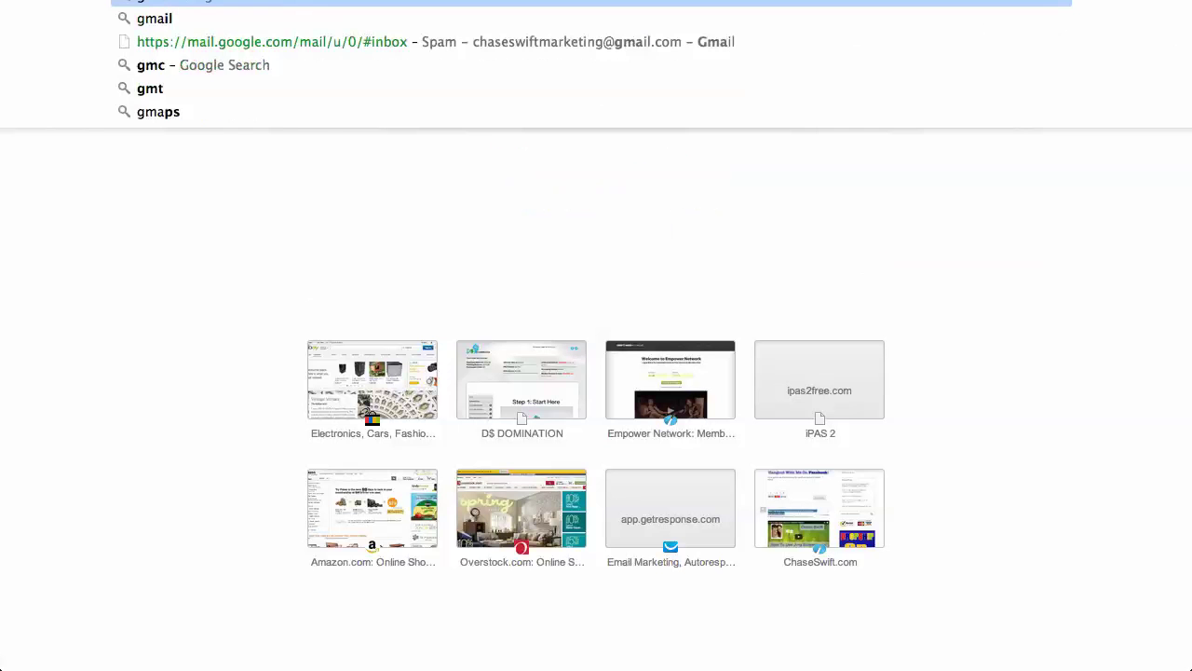
pyautogui.write('m')
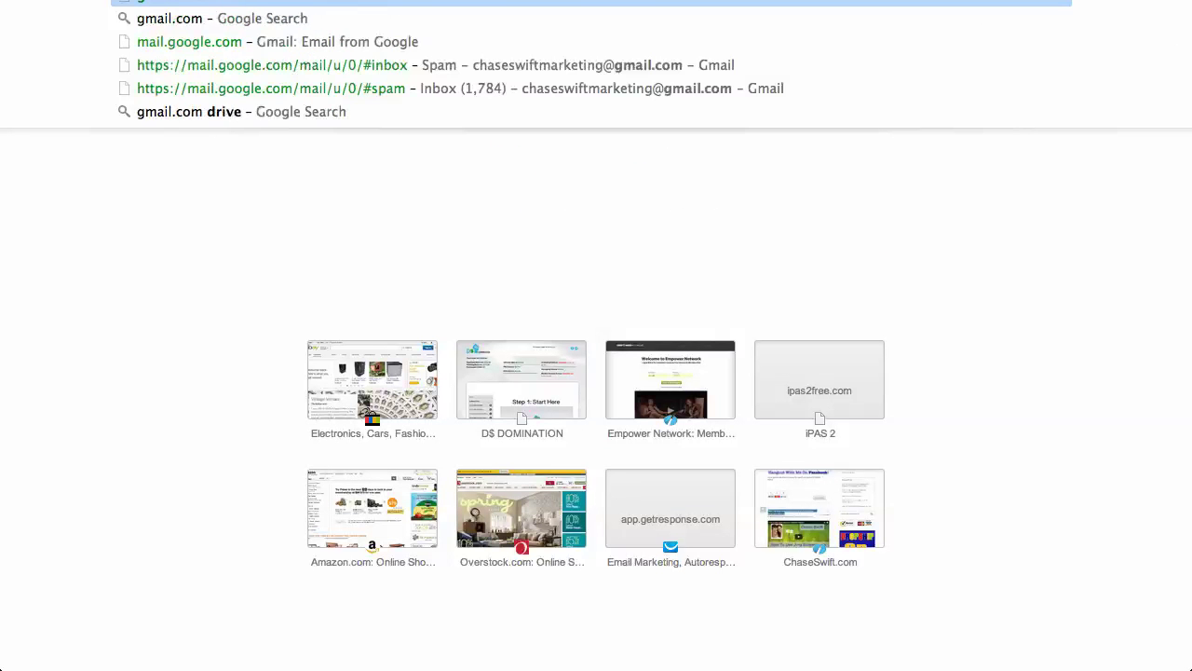
pyautogui.press('Return')
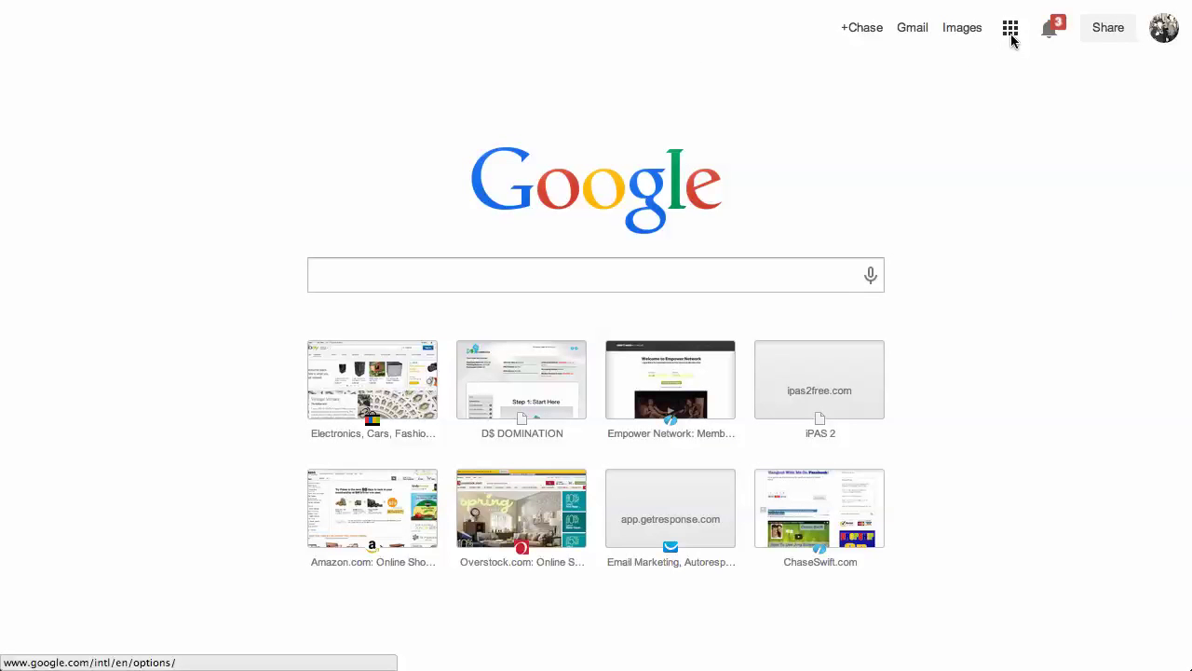
pyautogui.click(1010, 31)
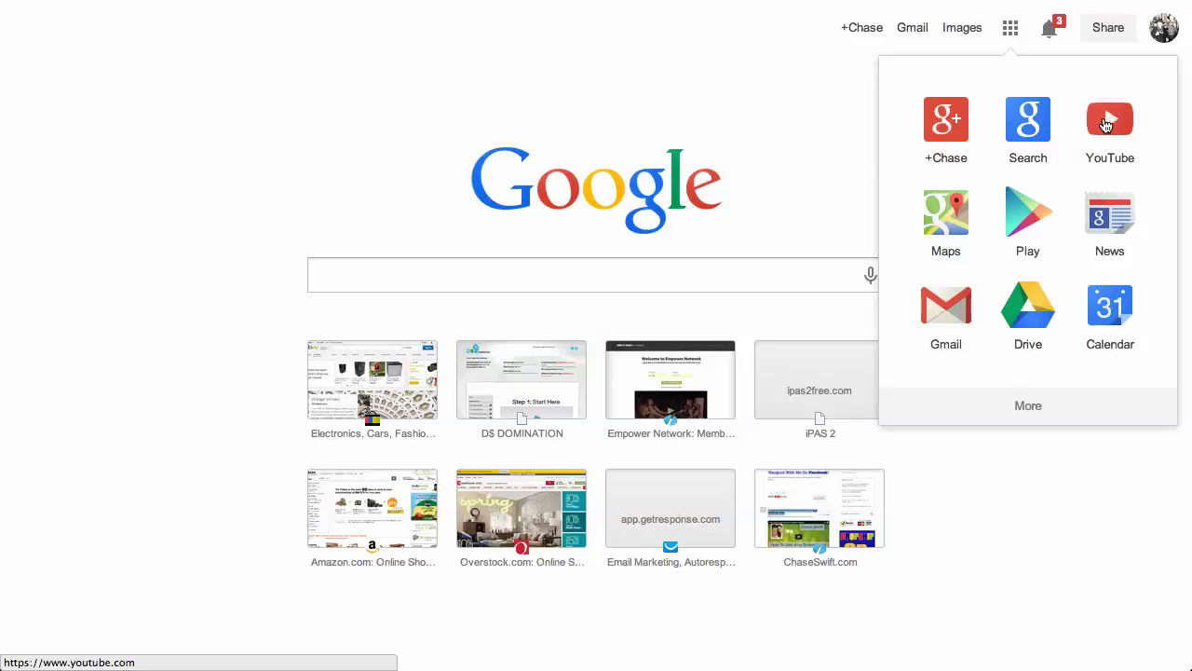
# Step: Go to YouTube's upload page and highlight the Google+ Hangouts On Air option title
pyautogui.click(1106, 124)
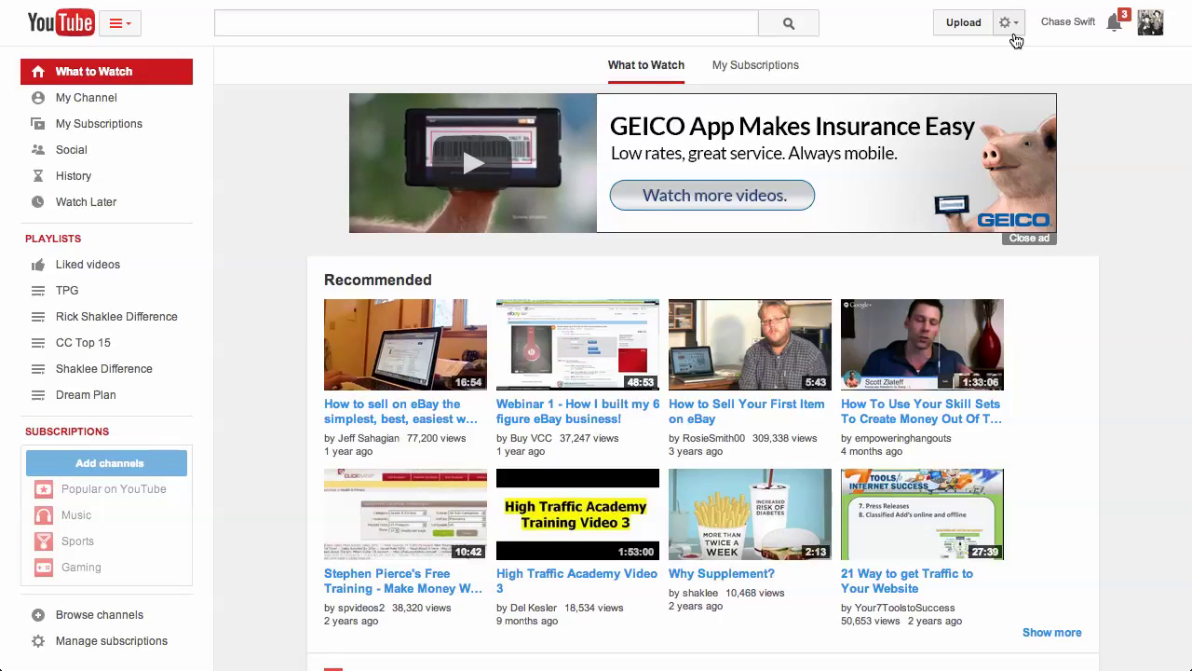
pyautogui.click(961, 24)
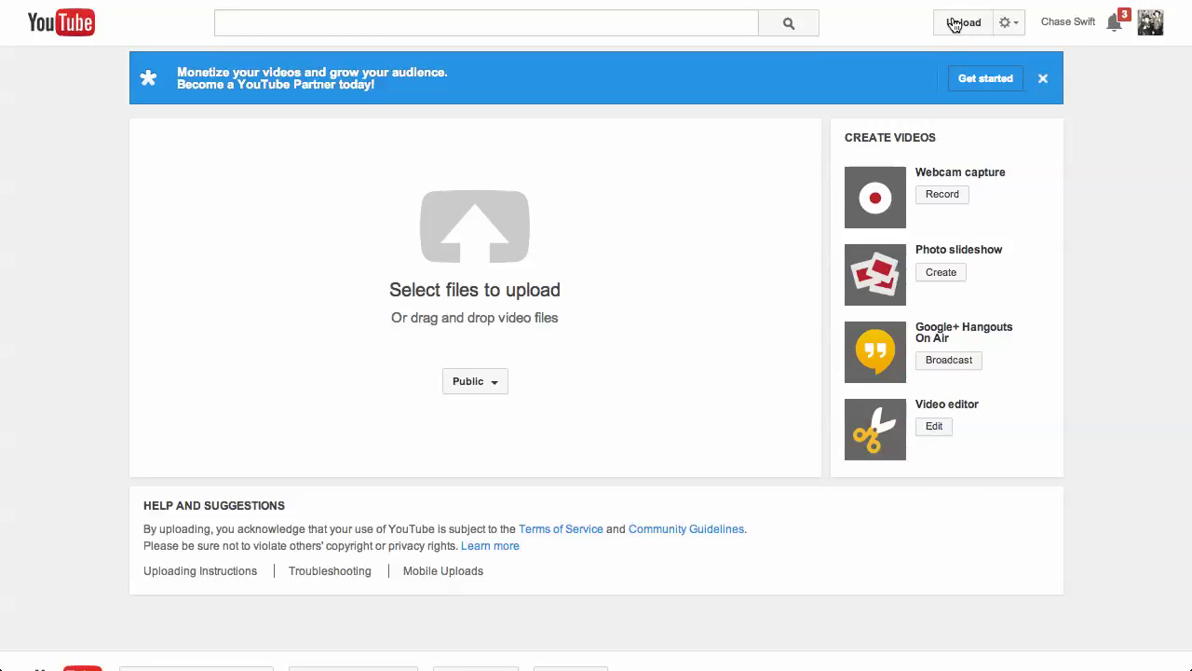
pyautogui.moveTo(919, 333); pyautogui.dragTo(948, 338)
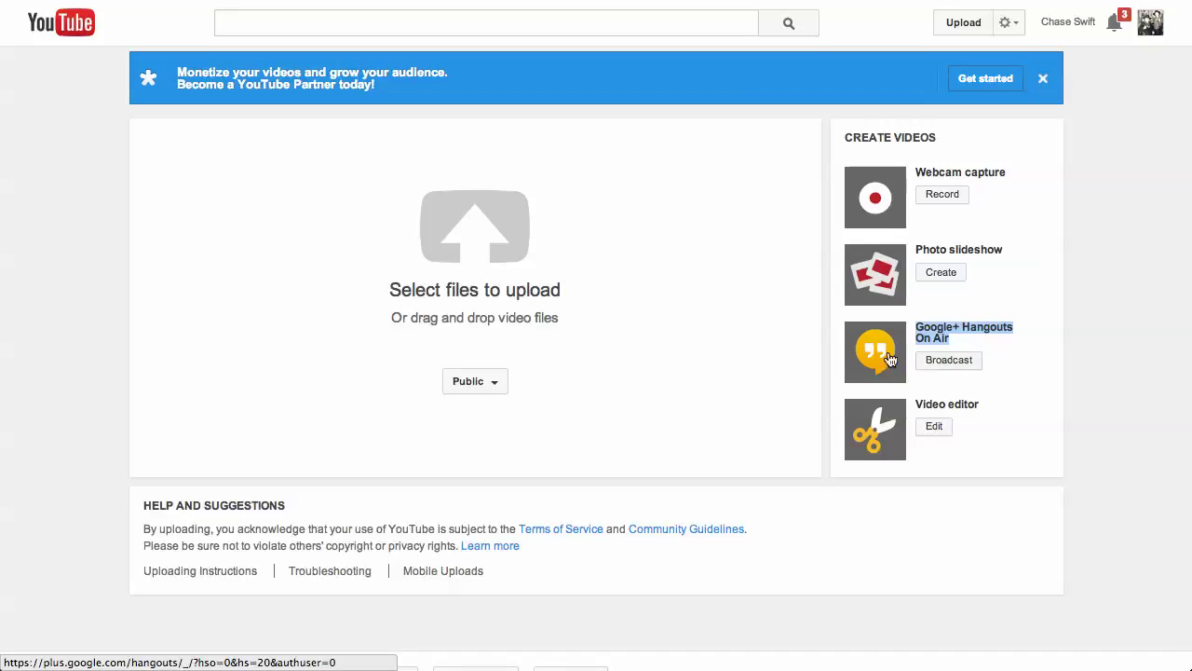
pyautogui.click(967, 344)
pyautogui.moveTo(915, 328); pyautogui.dragTo(957, 328)
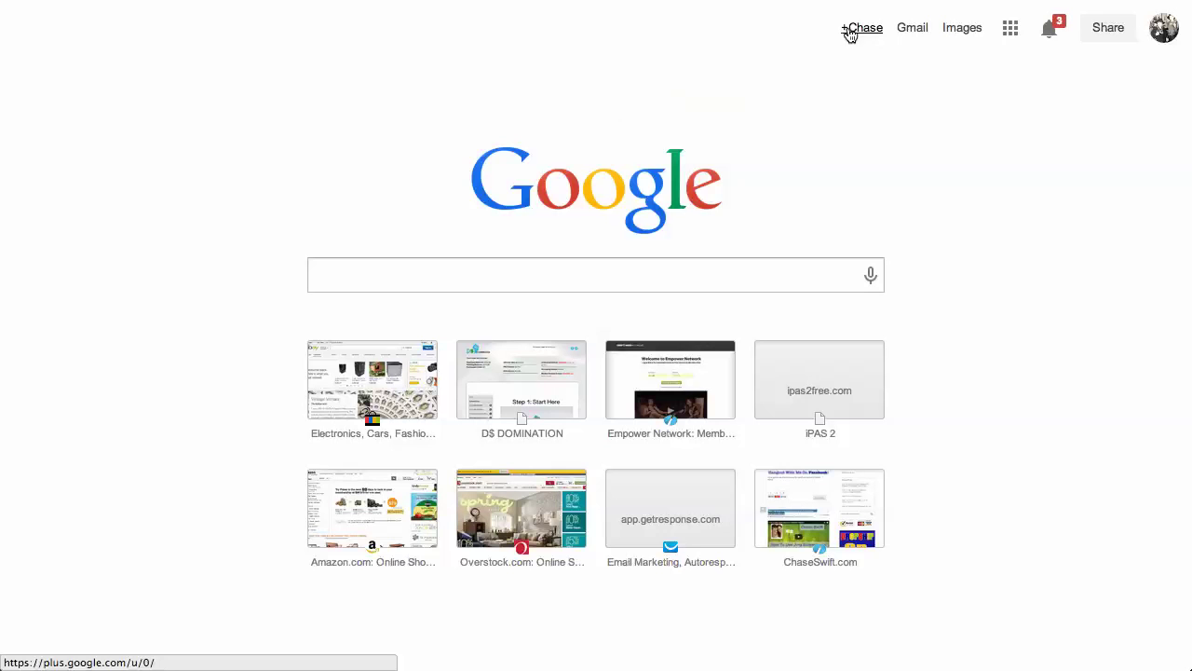
# Step: Enter Google+ via +Chase, continue past friend suggestions, and open your Profile from the Home menu
pyautogui.click(858, 35)
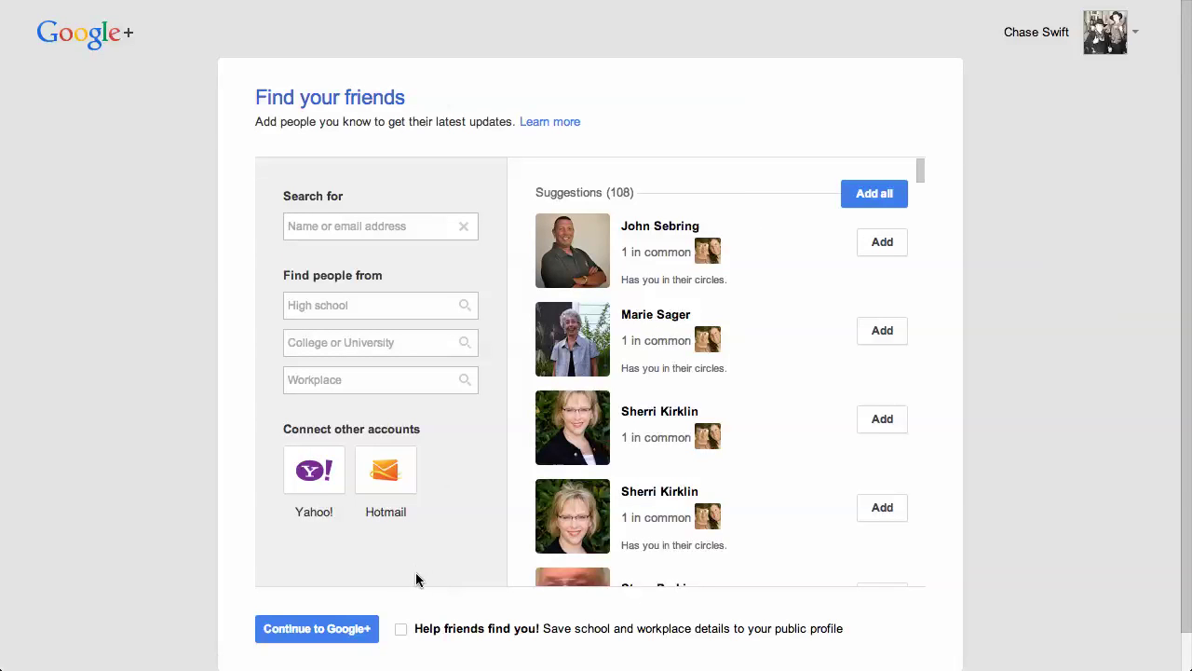
pyautogui.click(343, 630)
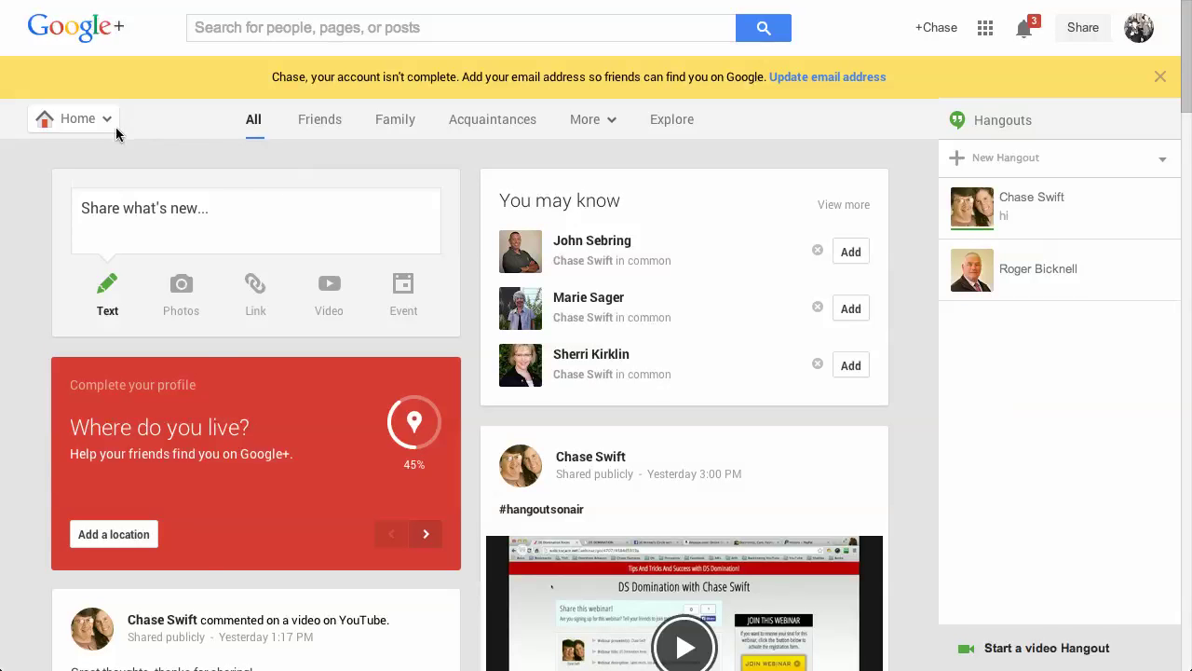
pyautogui.moveTo(102, 122)
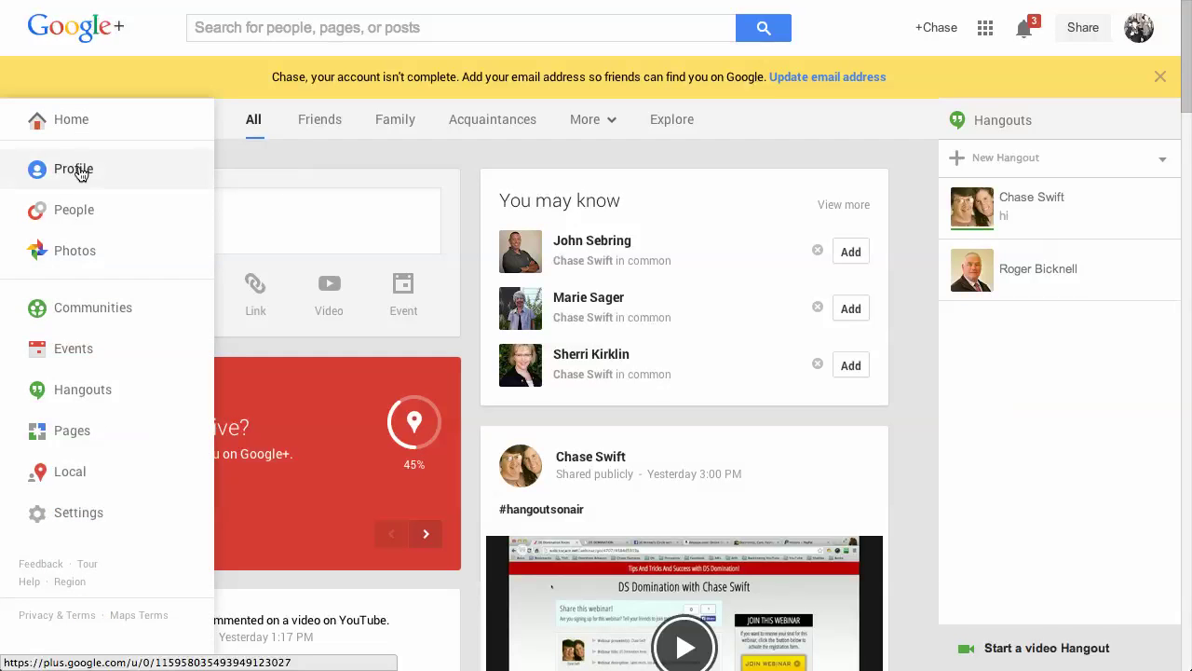
pyautogui.click(84, 172)
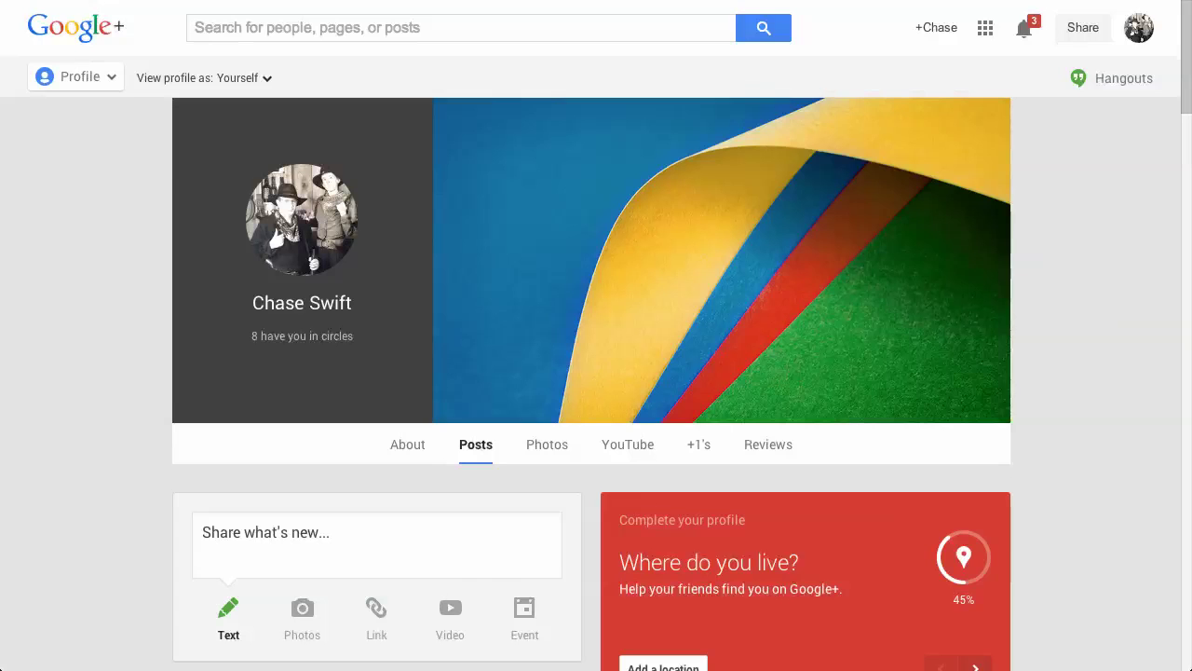
# Step: Exit full screen and reopen your Google+ profile page from the Home menu
pyautogui.press('ctrl+super+f')
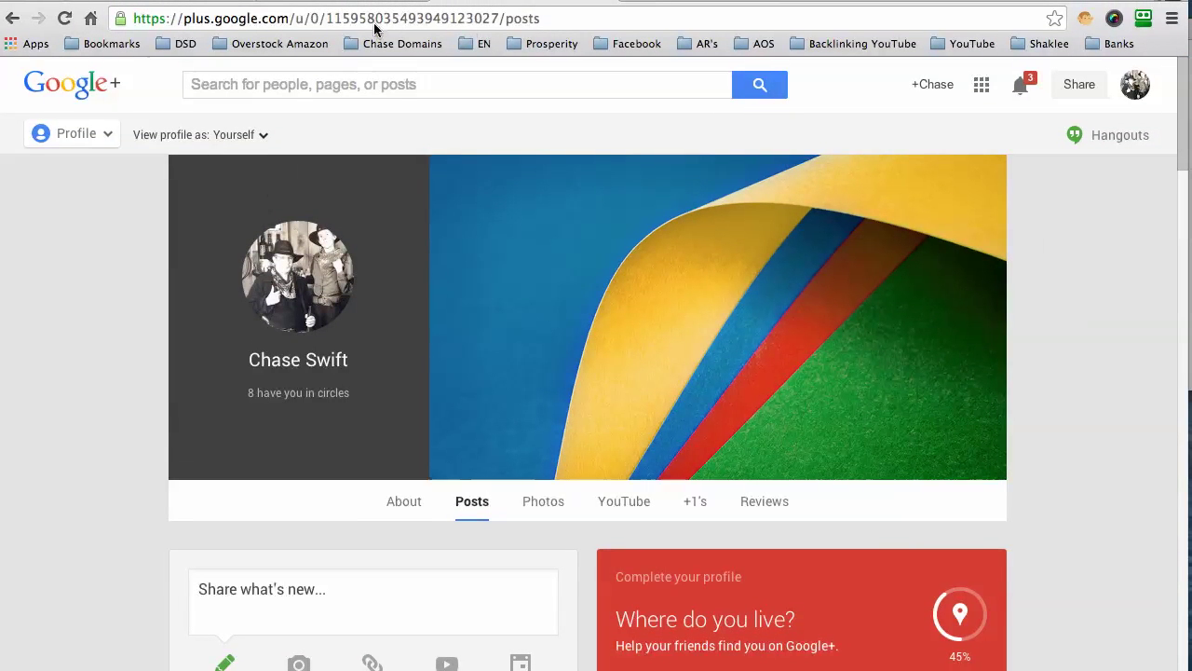
pyautogui.click(375, 20)
pyautogui.moveTo(41, 135)
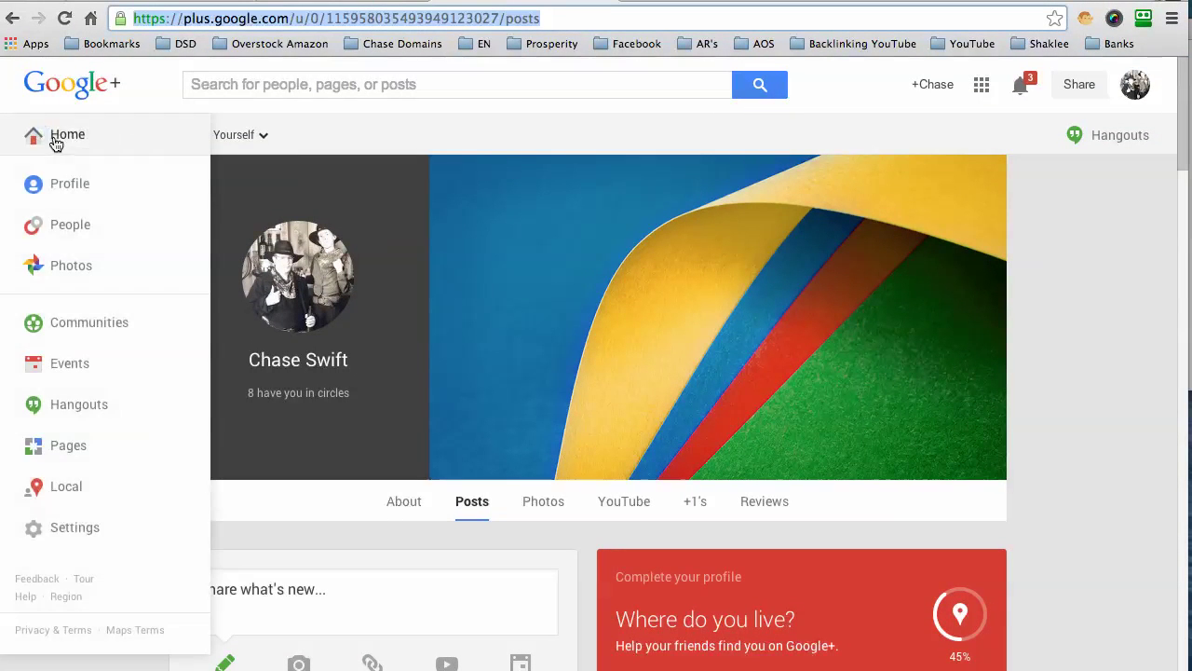
pyautogui.click(73, 191)
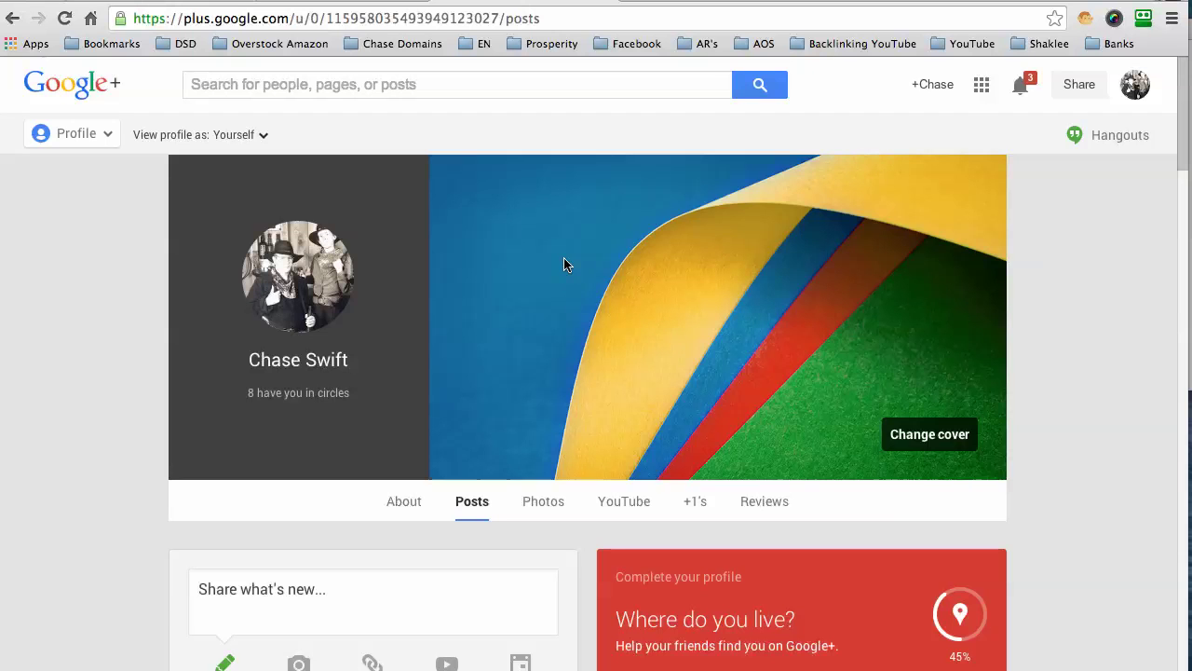
# Step: Select the profile's web address, then put the cursor in the Google+ search box
pyautogui.click(316, 17)
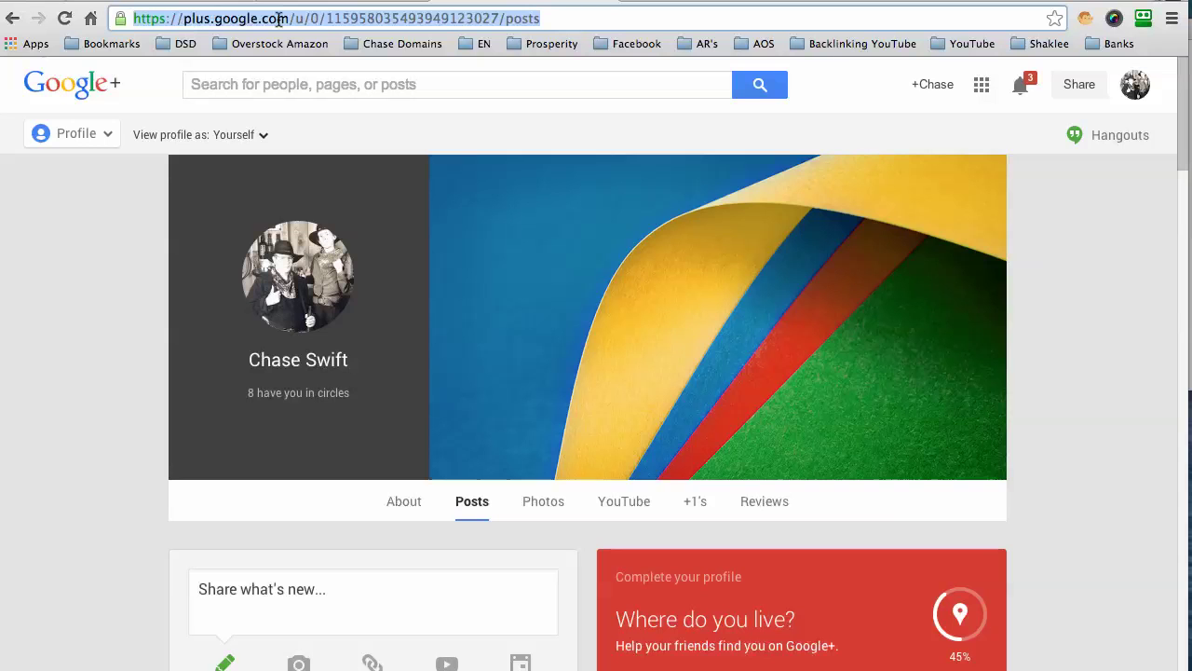
pyautogui.moveTo(592, 246)
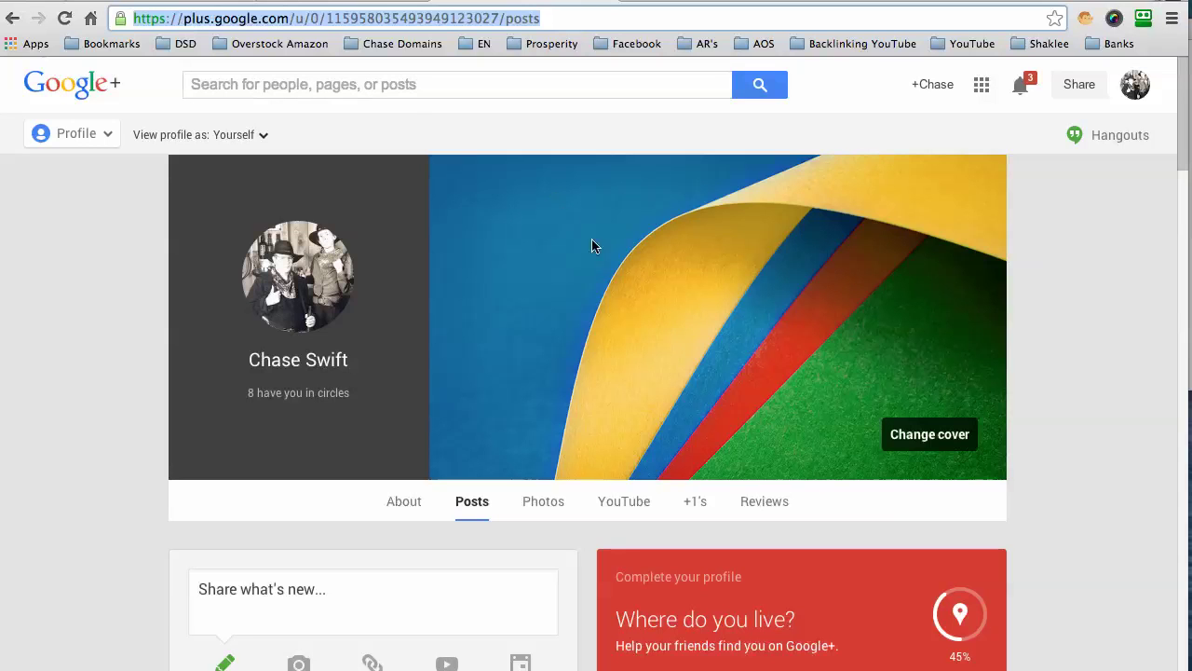
pyautogui.click(285, 84)
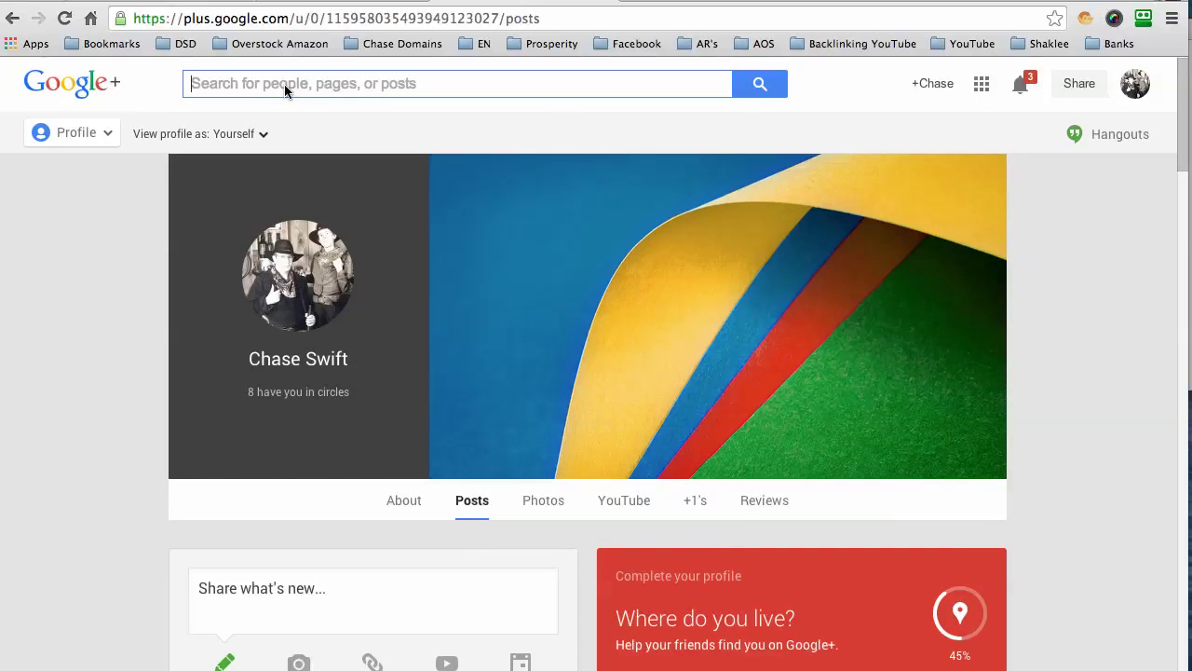
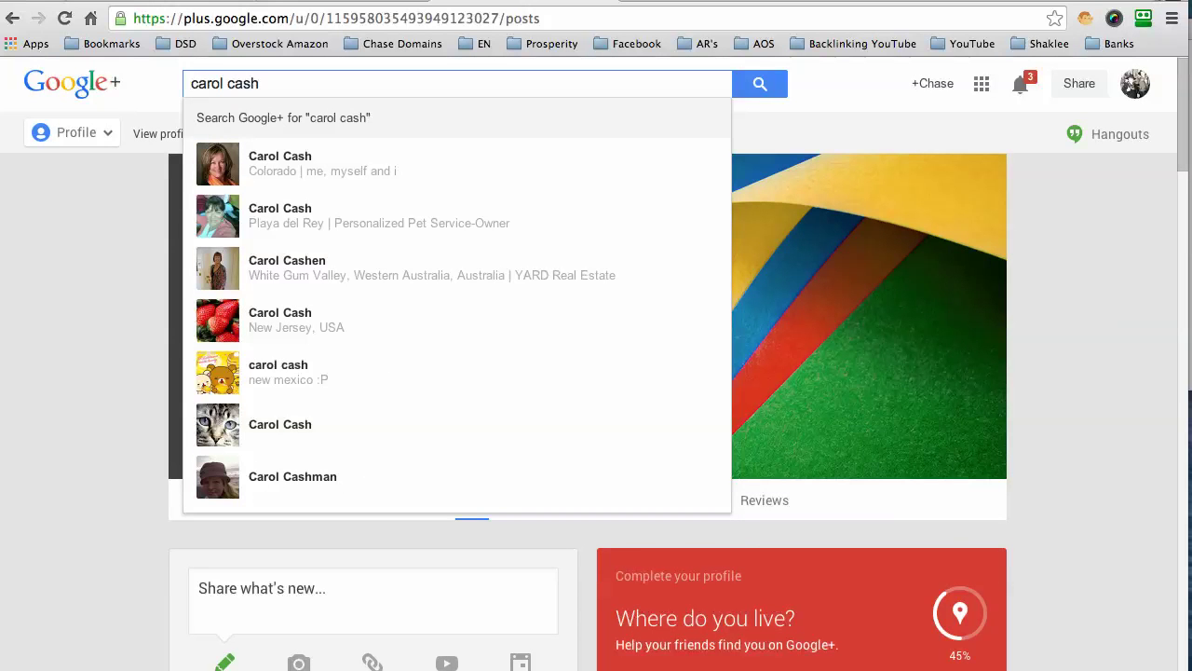
# Step: Search Google+ for a person by name and open the first matching profile
pyautogui.click(298, 163)
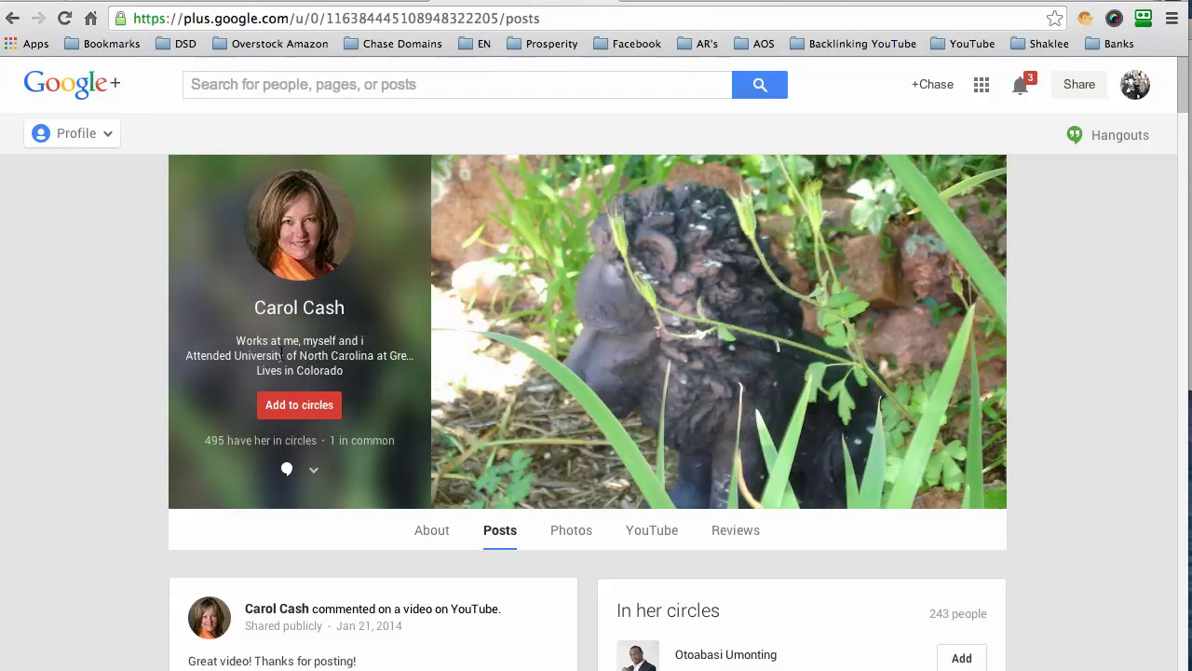
pyautogui.moveTo(298, 406)
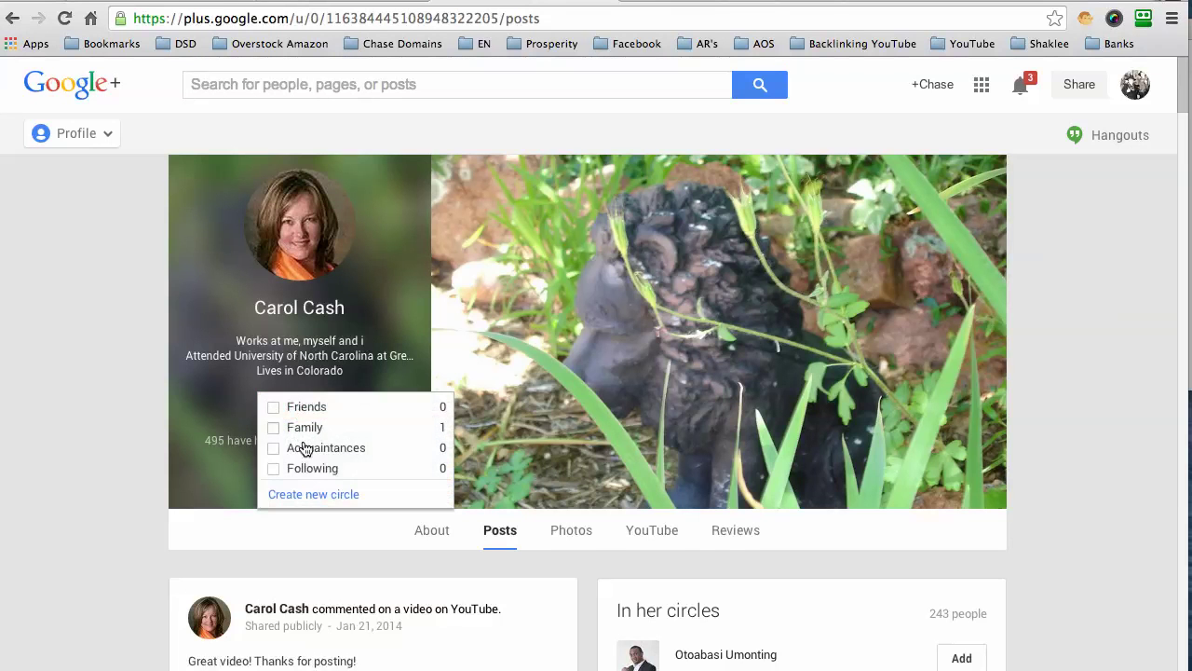
pyautogui.scroll(-2, 306, 453)
# Step: Create a new circle named shaklee and add this person to it
pyautogui.moveTo(297, 337)
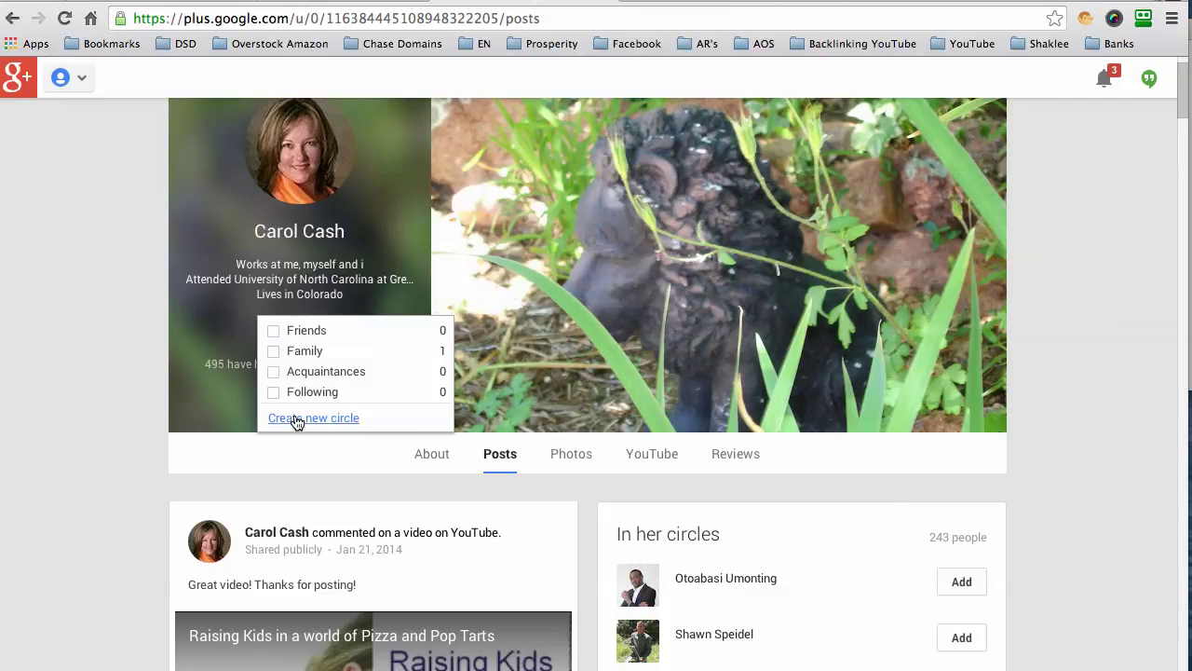
pyautogui.click(296, 418)
pyautogui.write('sh')
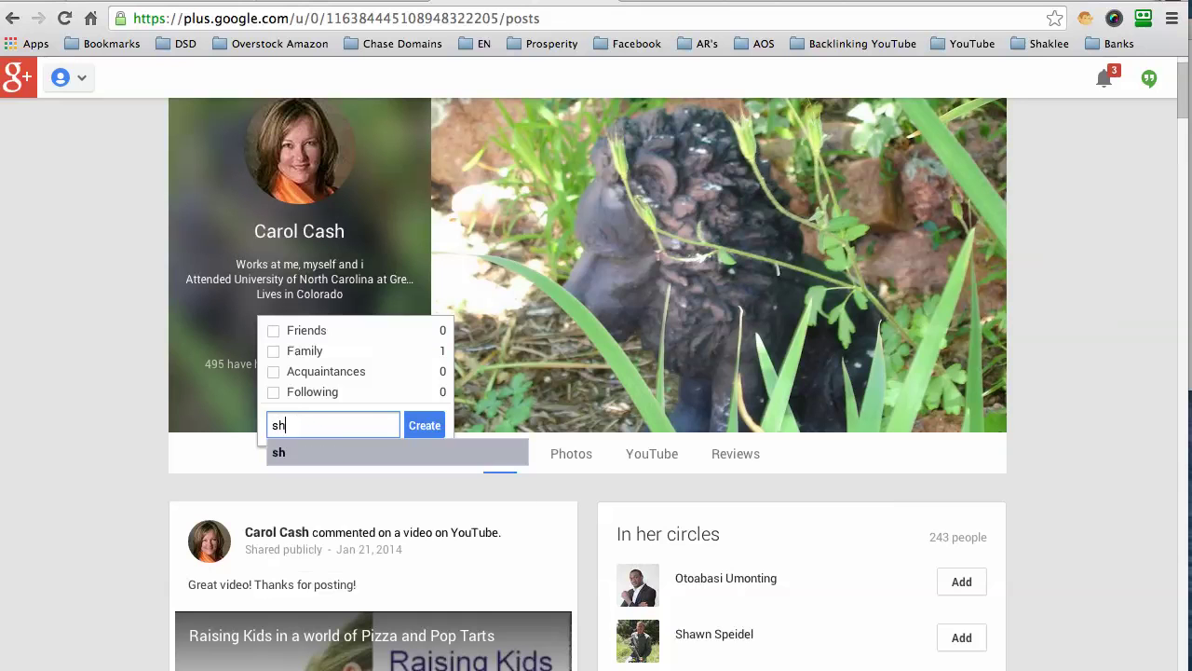
pyautogui.click(425, 426)
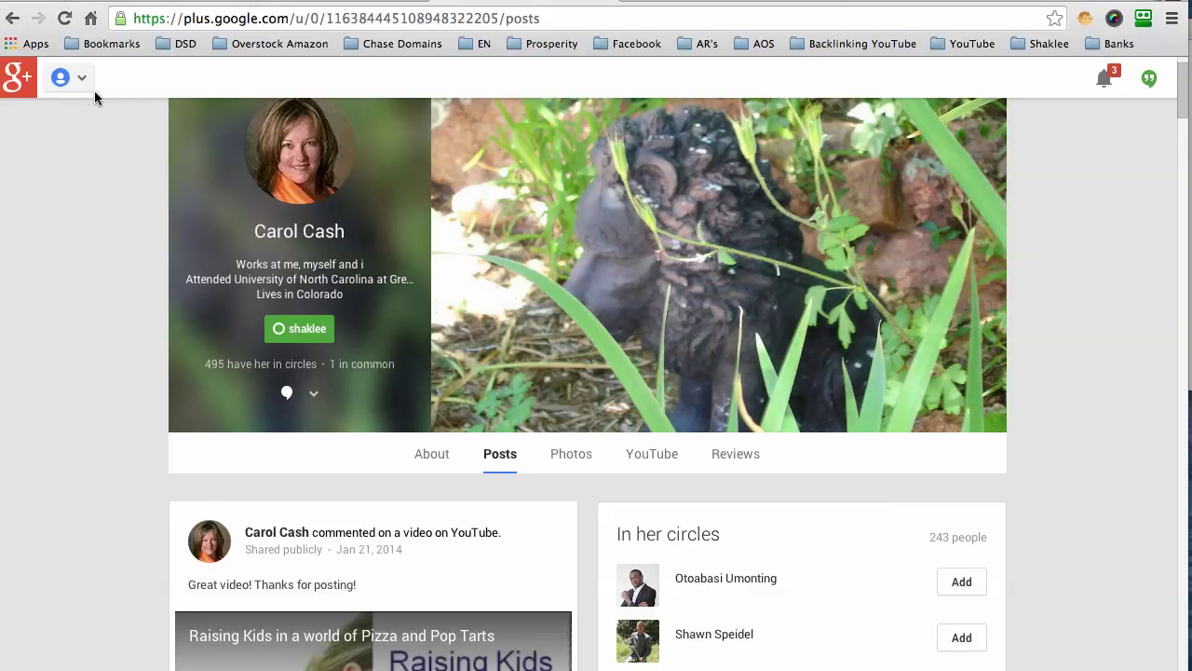
pyautogui.moveTo(80, 84)
# Step: Open your Google+ profile and copy its full web address from the address bar
pyautogui.click(69, 128)
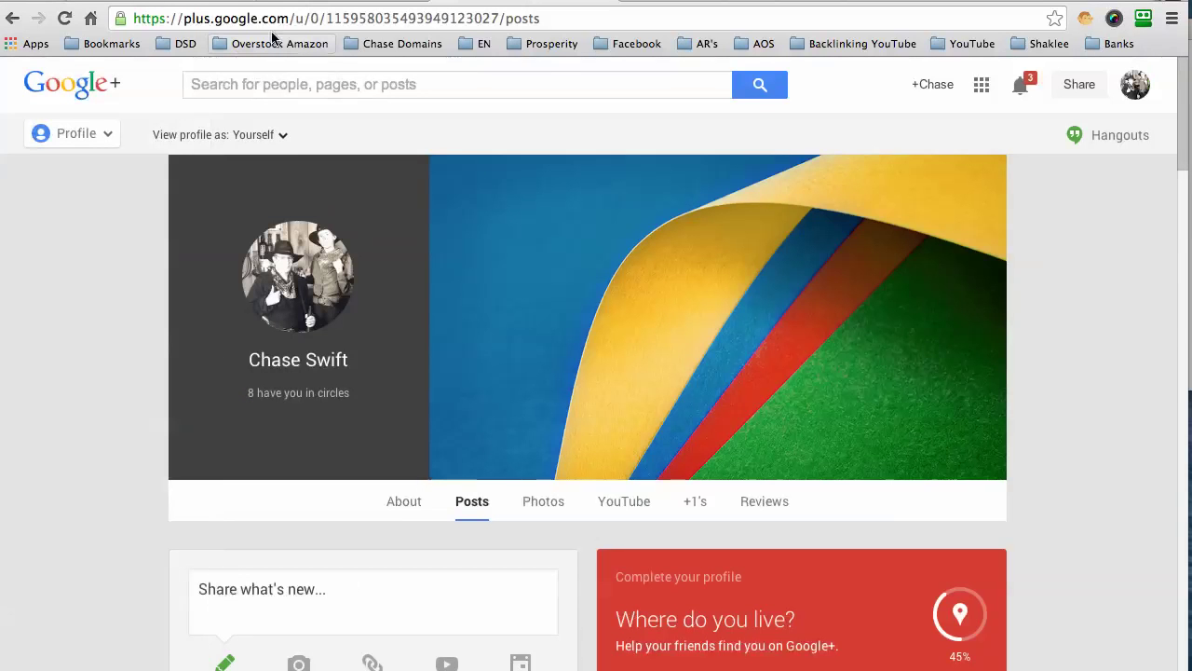
pyautogui.click(269, 19)
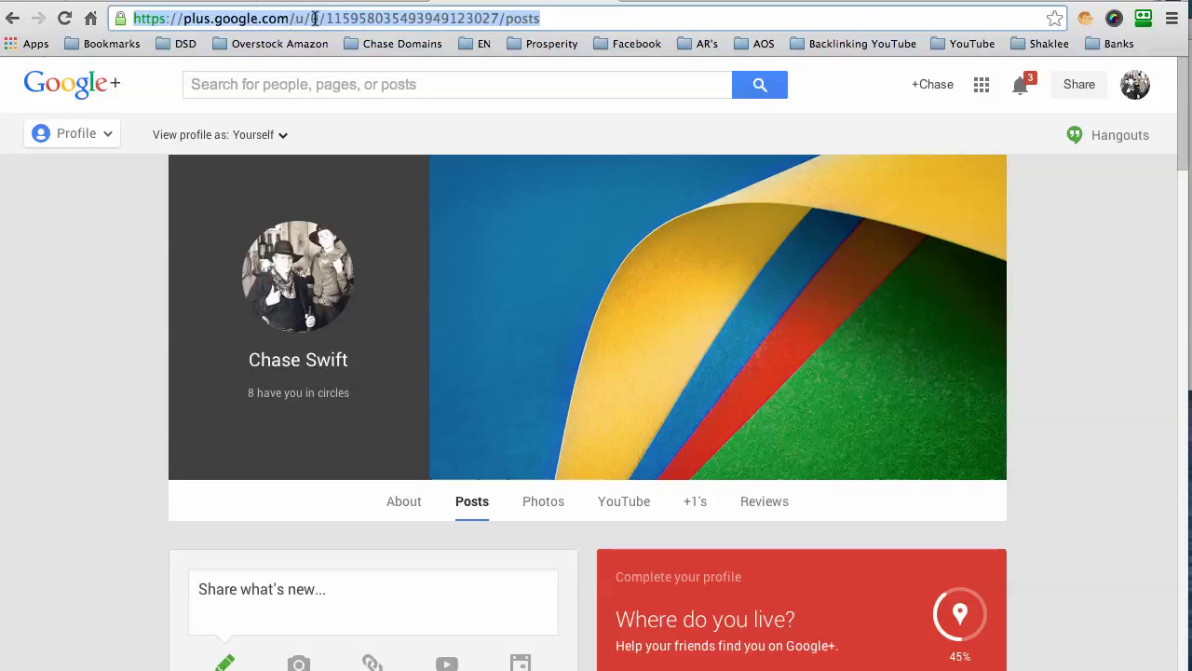
pyautogui.rightClick(315, 18)
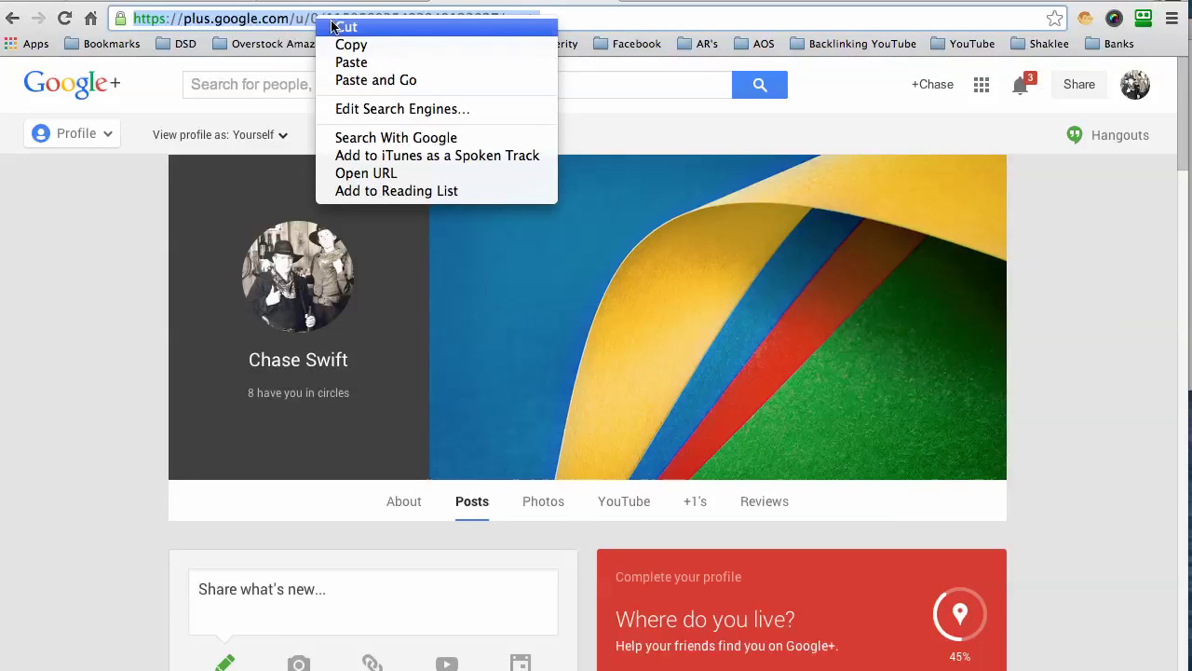
pyautogui.click(379, 47)
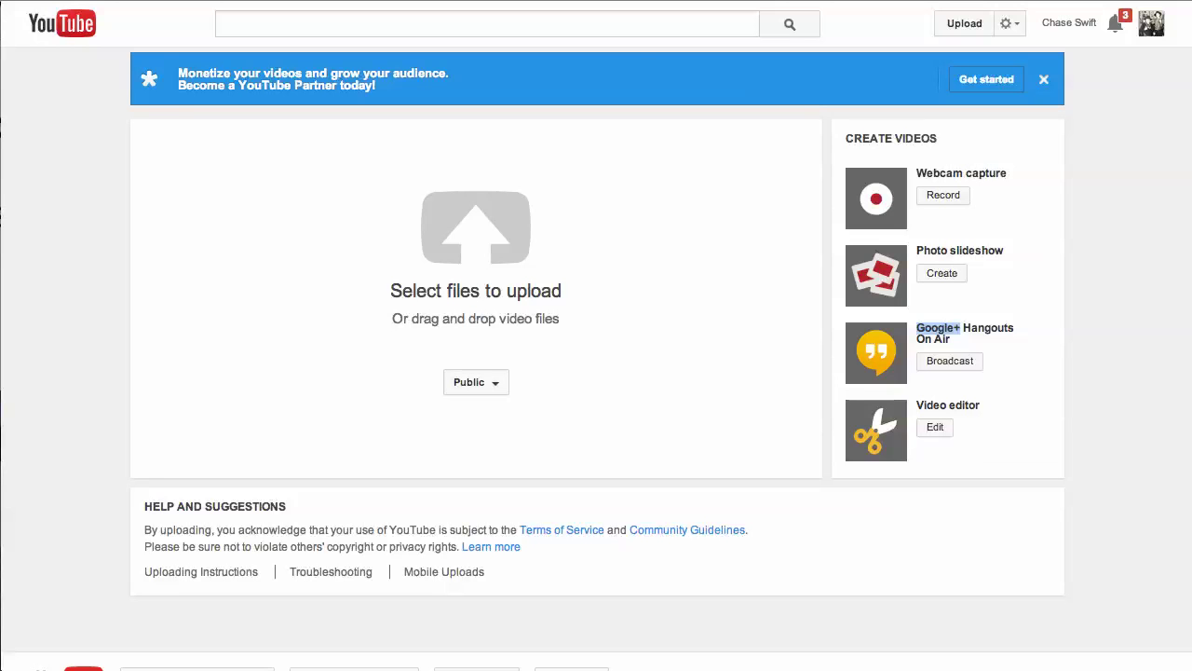
# Step: Clear the stray highlight and choose Broadcast under Google+ Hangouts On Air
pyautogui.click(1105, 327)
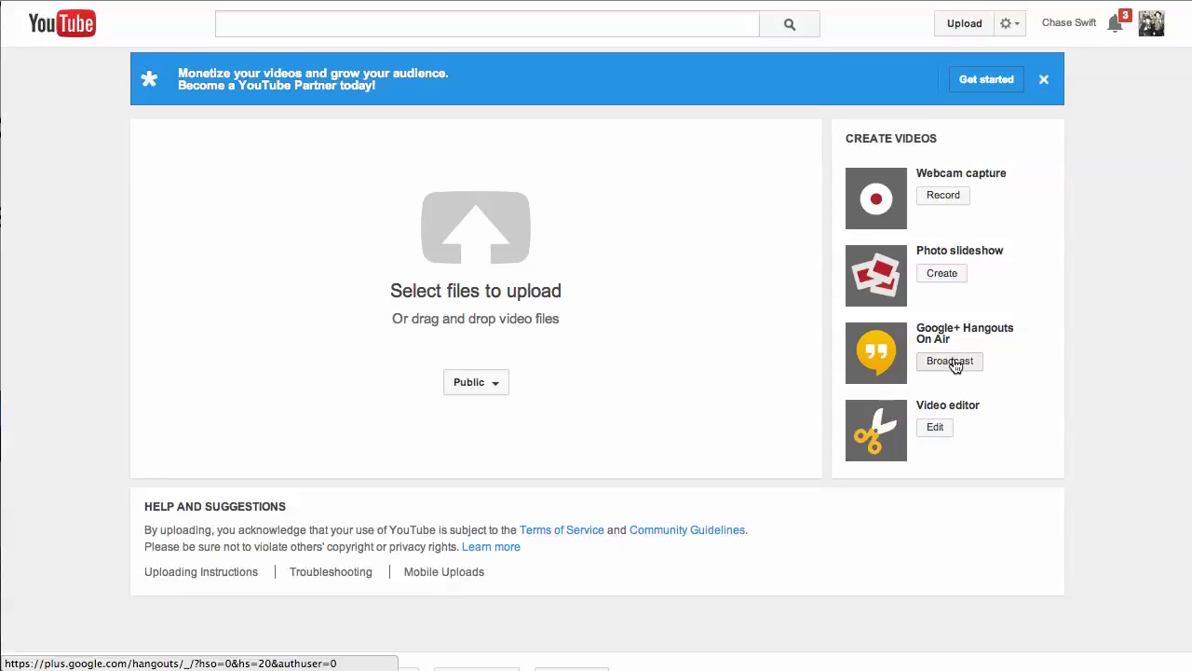
pyautogui.click(950, 361)
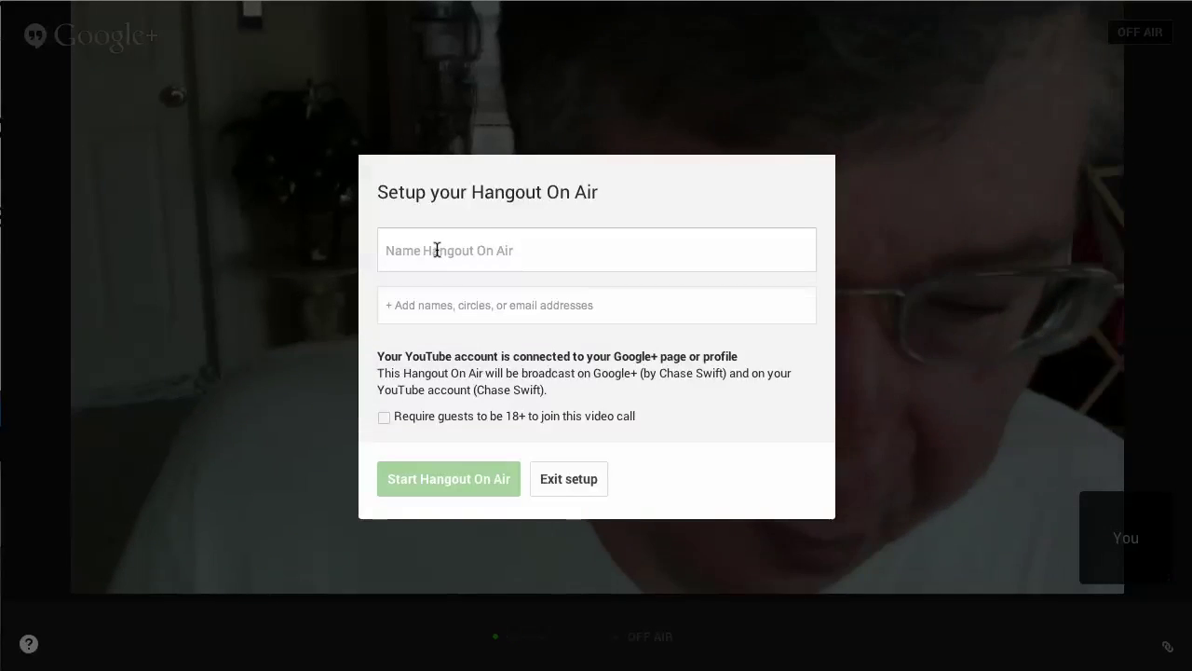
# Step: Enter the title 'How To Setup A Google+ Hangout For Shaklee', fixing typos, then select it
pyautogui.click(437, 250)
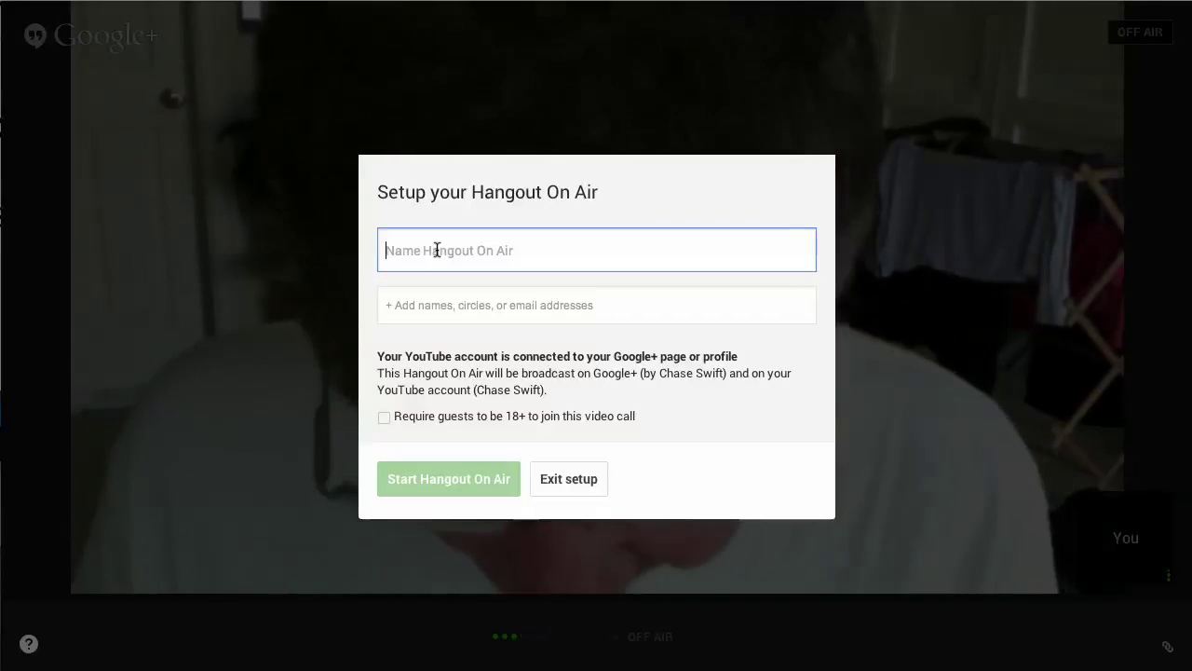
pyautogui.write('How To ')
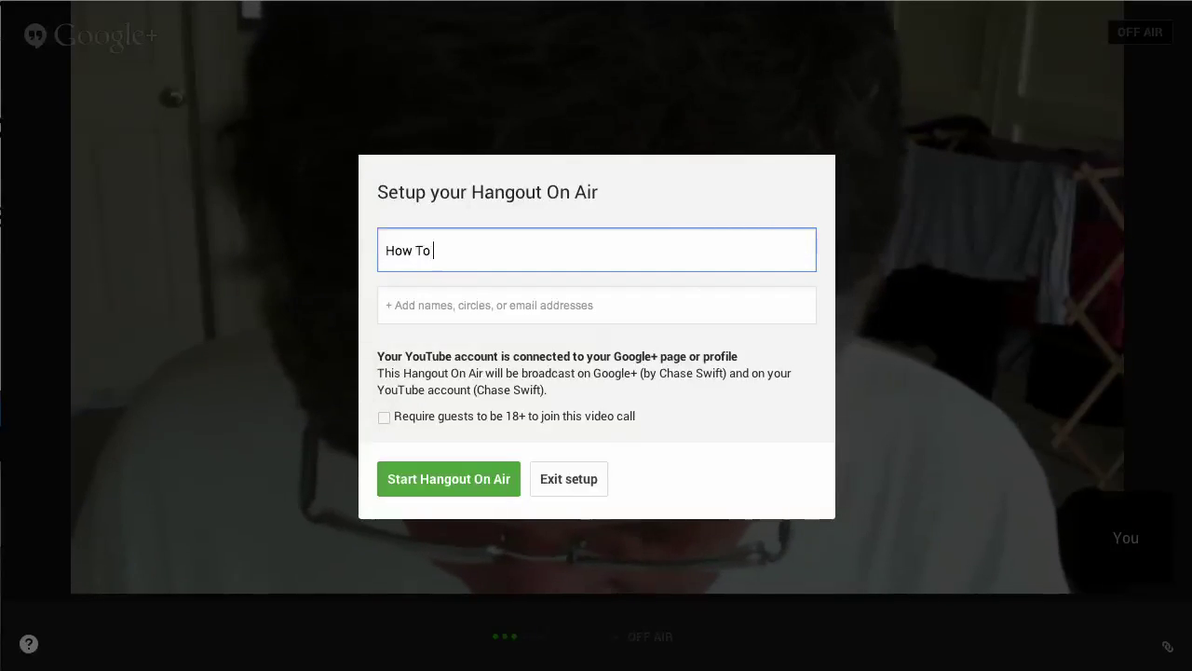
pyautogui.write('Setup A ')
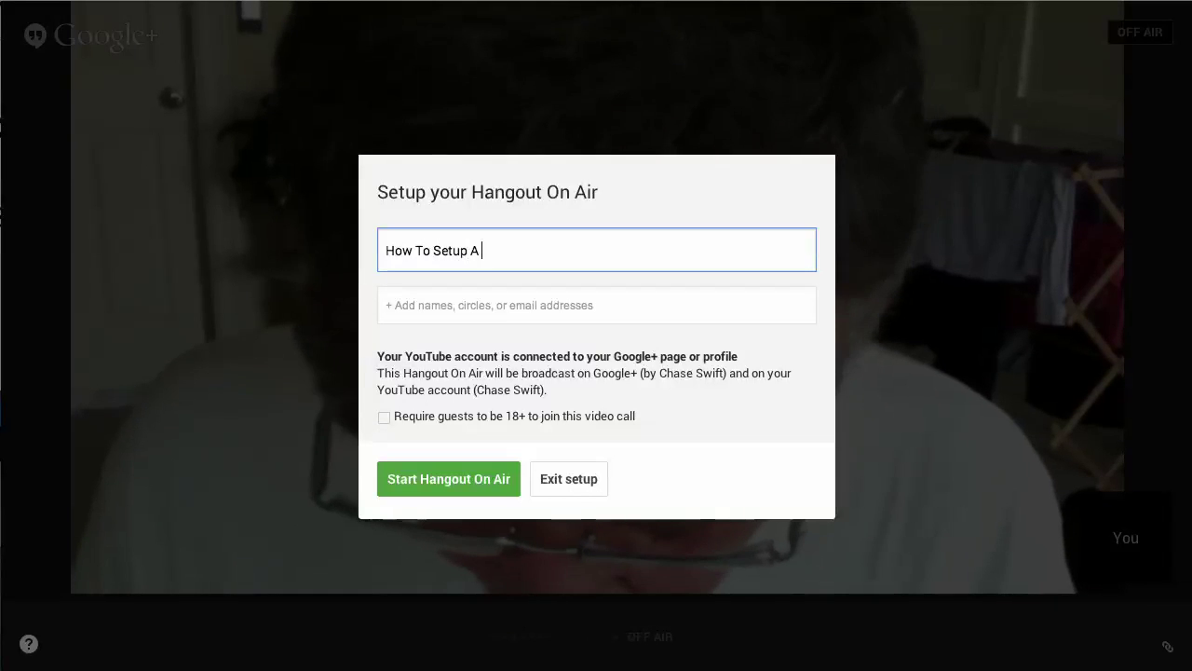
pyautogui.write('Google')
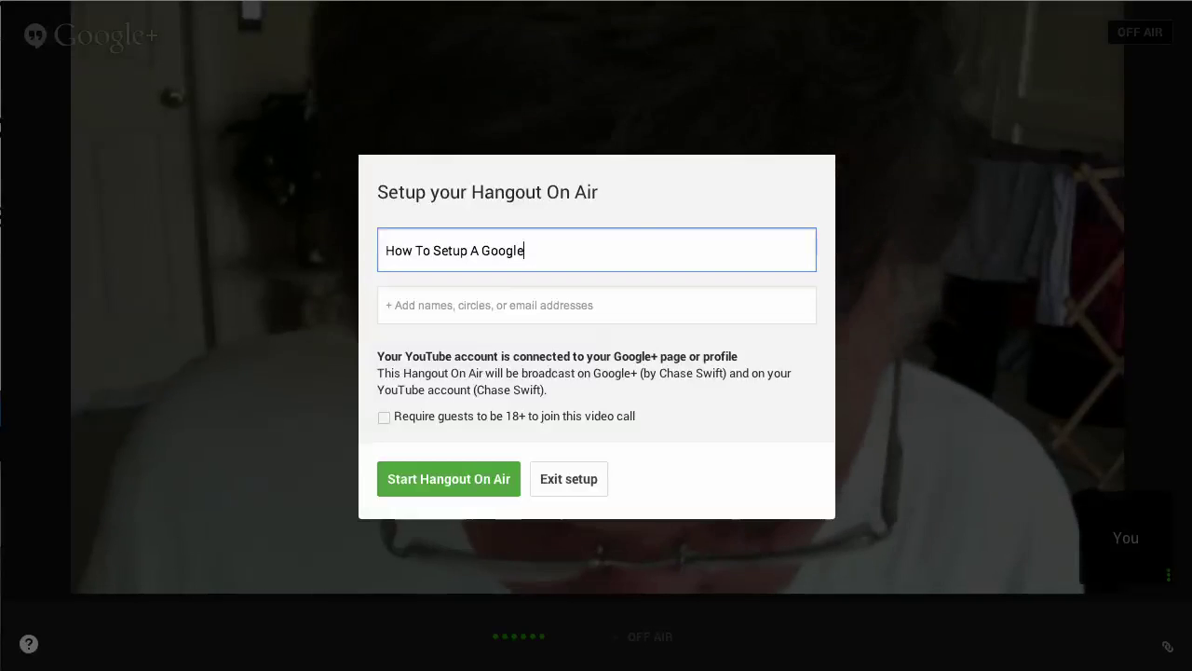
pyautogui.write('+ Hangouts')
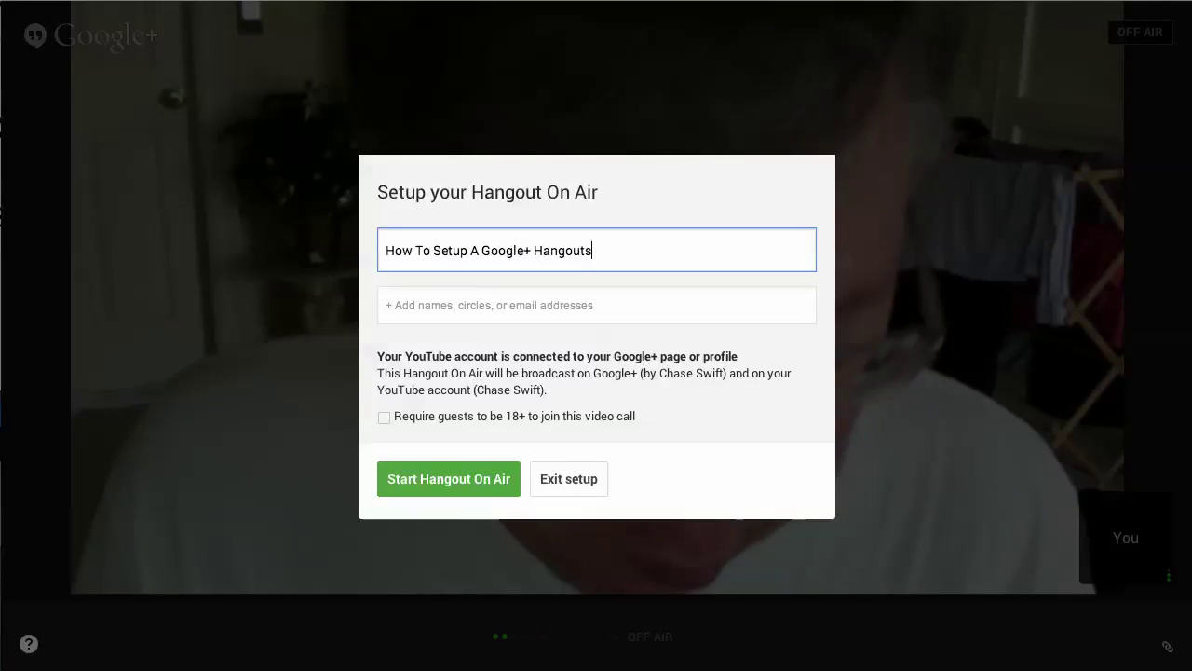
pyautogui.press('BackSpace')
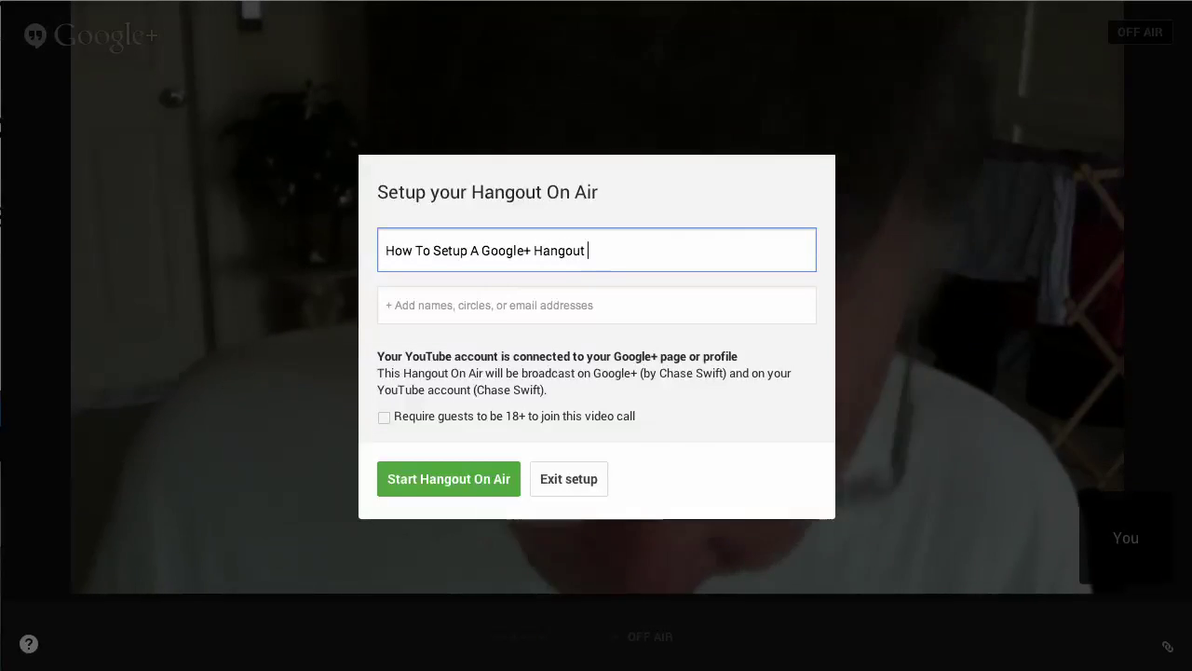
pyautogui.write('For Shake')
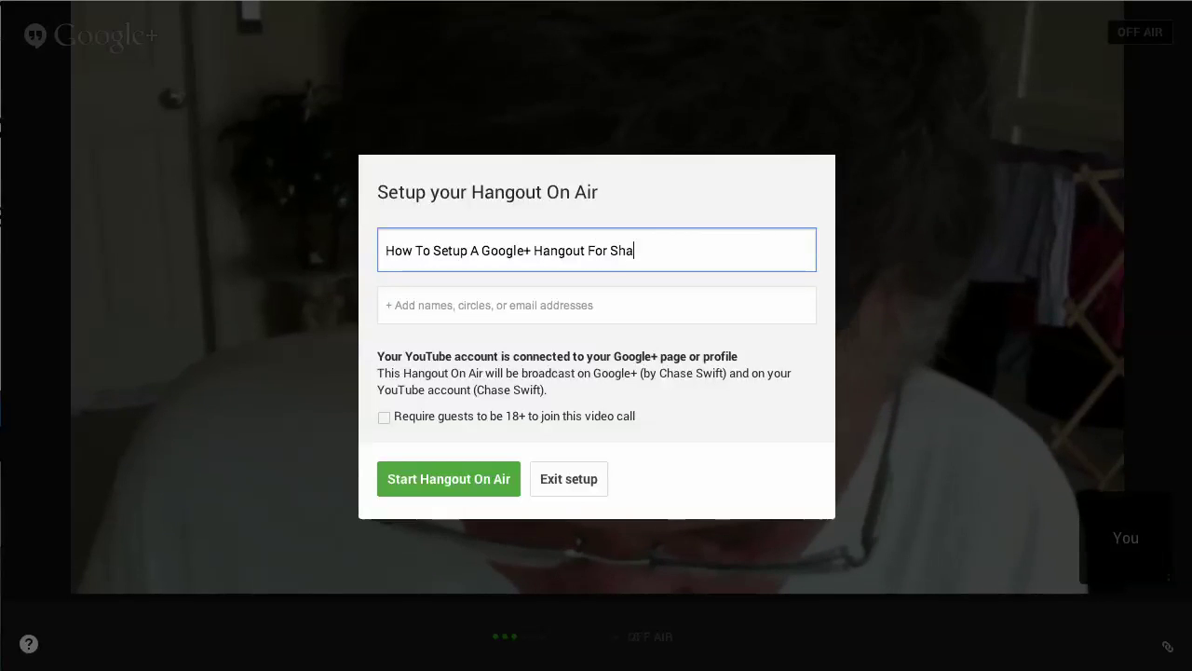
pyautogui.press('BackSpace')
pyautogui.write('lee')
pyautogui.moveTo(659, 251); pyautogui.dragTo(382, 250)
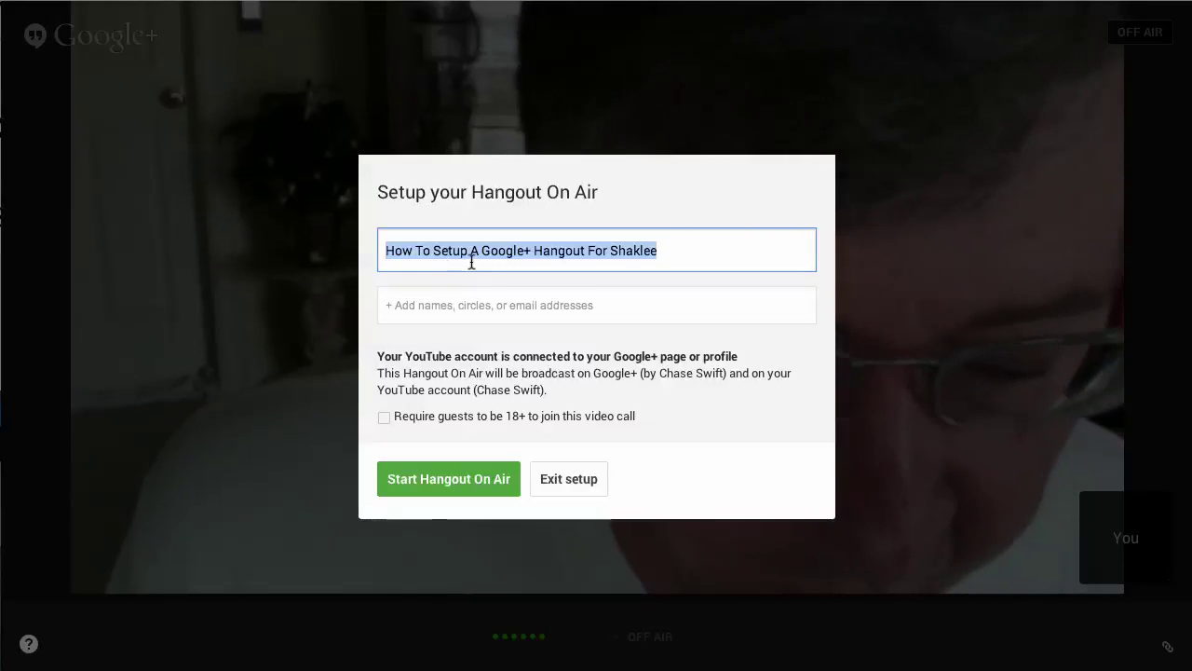
pyautogui.click(471, 262)
pyautogui.moveTo(385, 251); pyautogui.dragTo(654, 262)
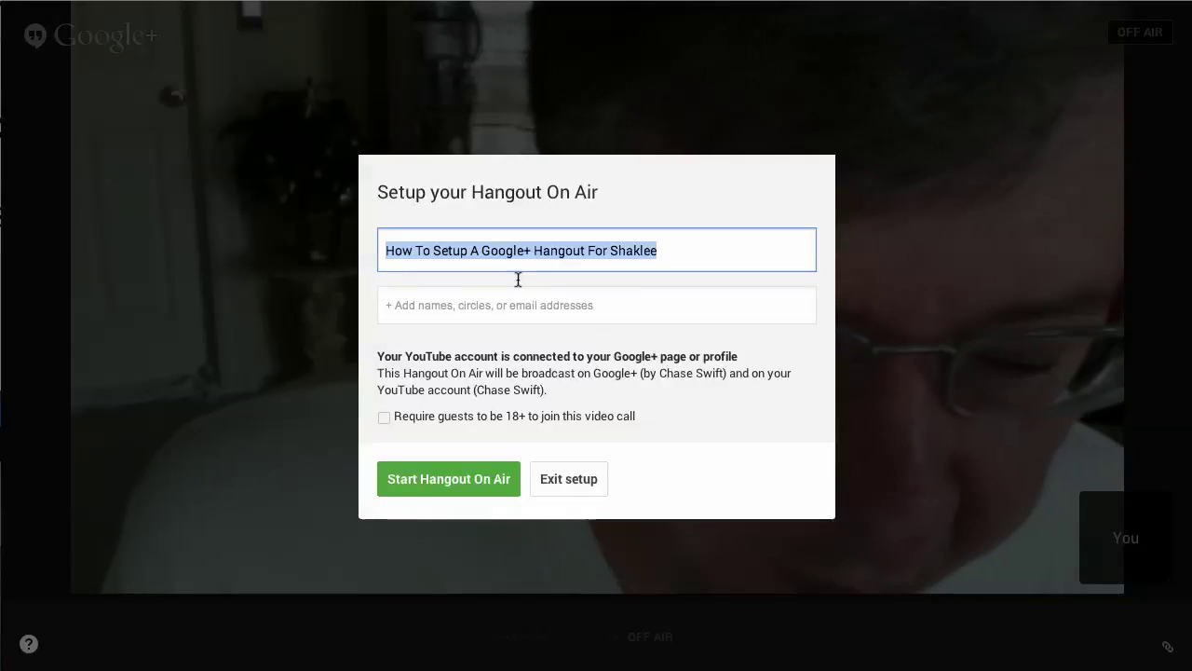
pyautogui.click(444, 307)
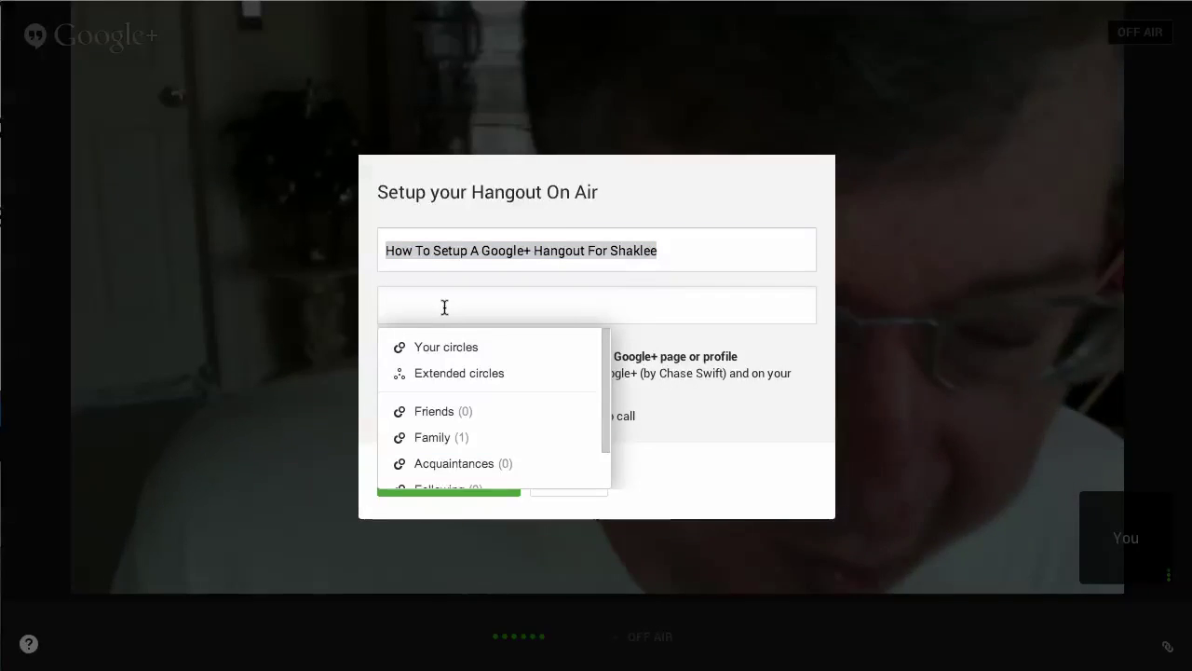
pyautogui.scroll(-2, 605, 373)
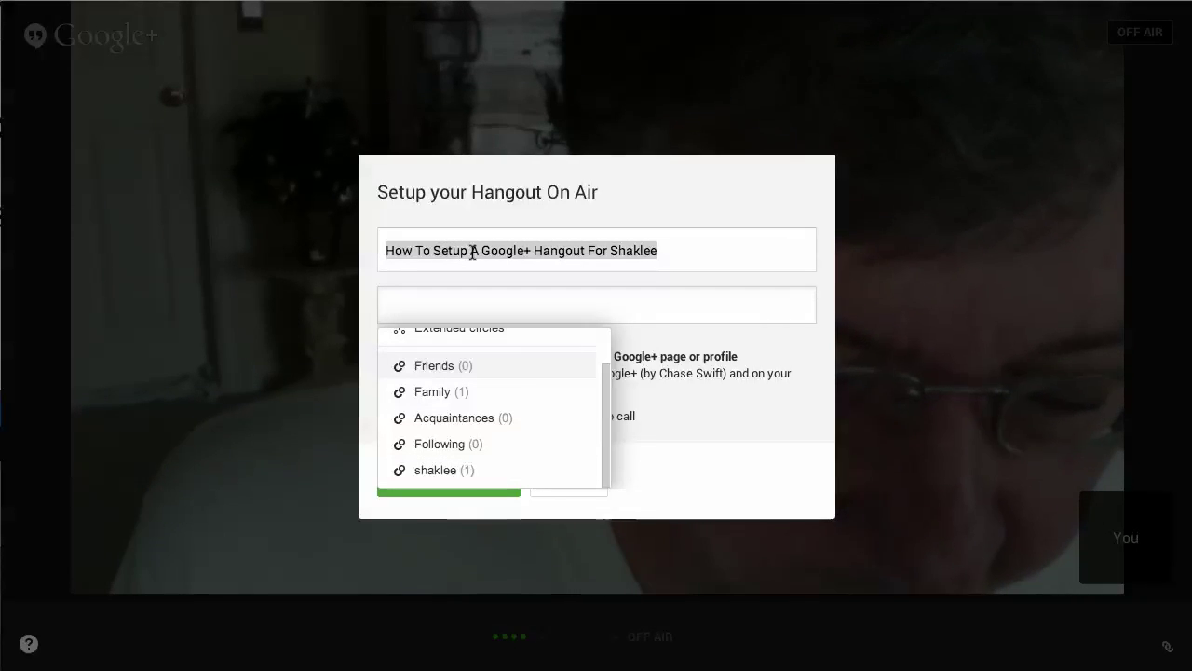
pyautogui.click(472, 252)
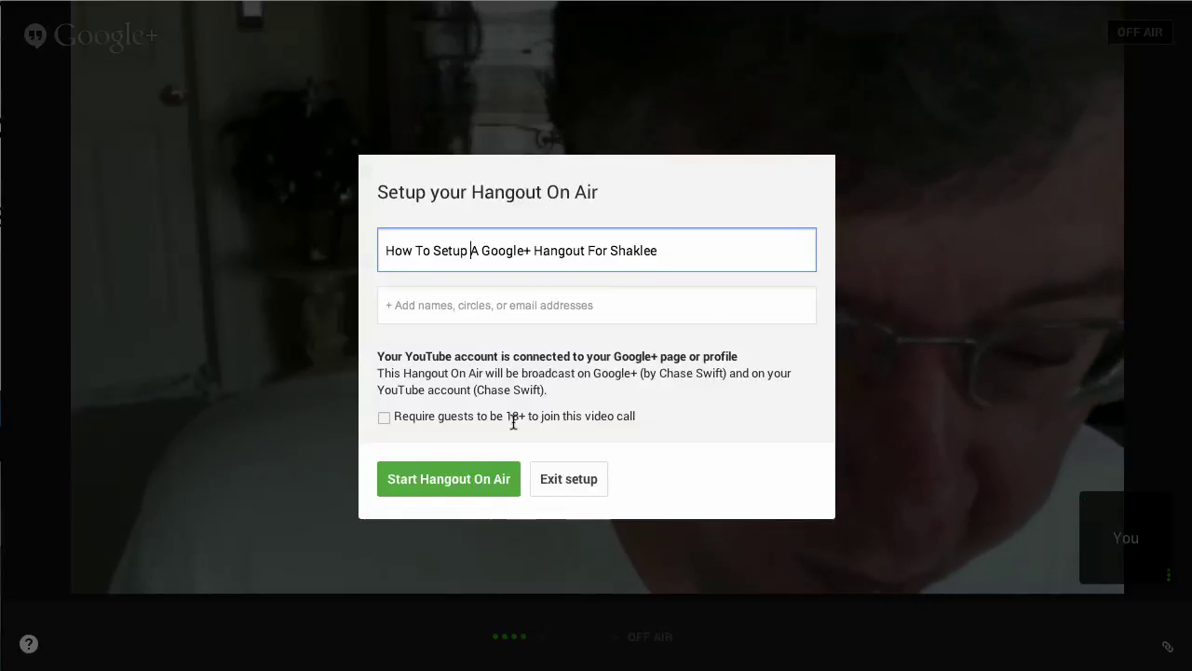
pyautogui.moveTo(398, 373); pyautogui.dragTo(475, 389)
pyautogui.click(475, 389)
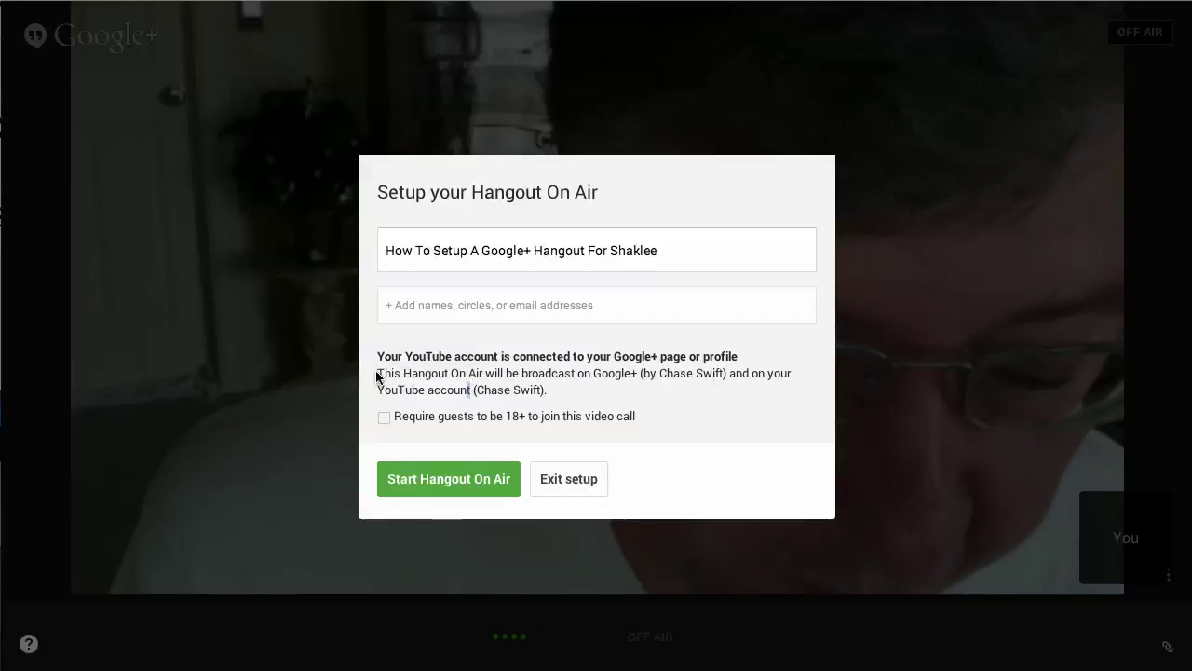
pyautogui.moveTo(378, 373); pyautogui.dragTo(555, 388)
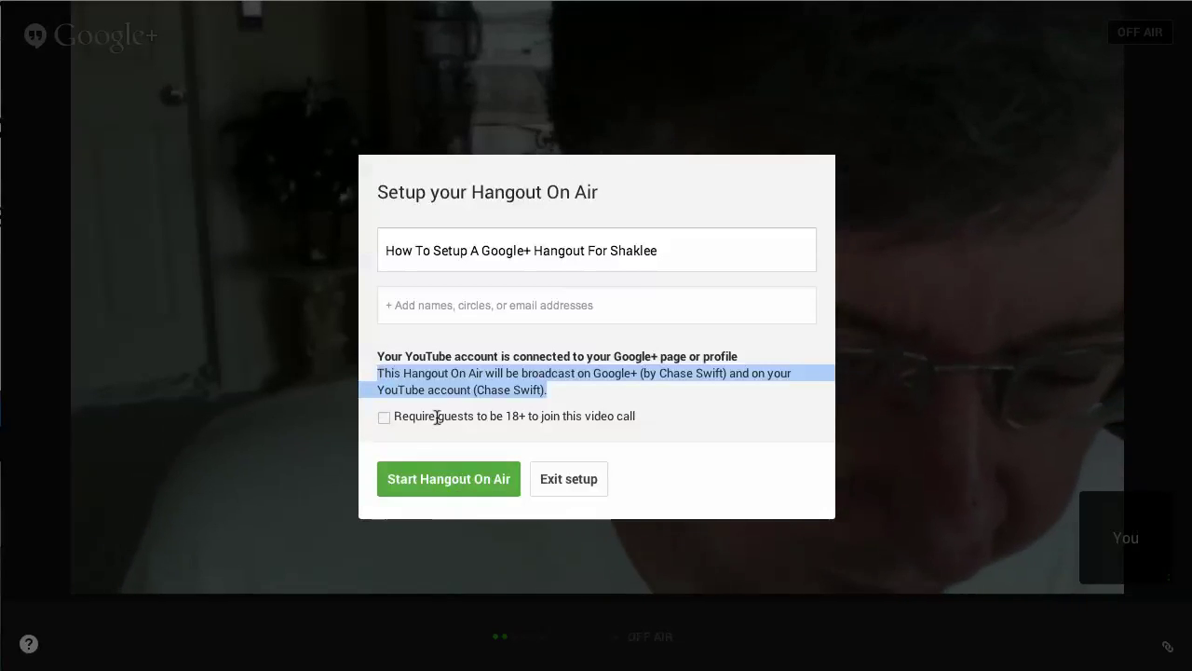
pyautogui.click(456, 390)
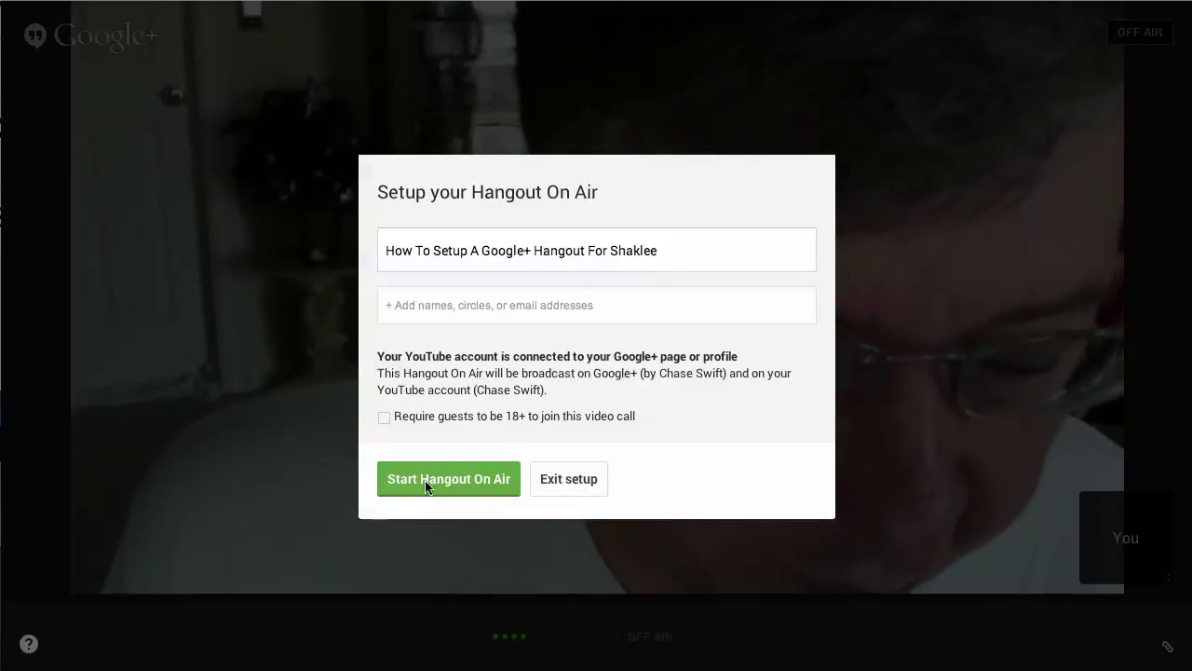
# Step: Start the Hangout On Air and close the 'New! Control Room' popup
pyautogui.click(467, 480)
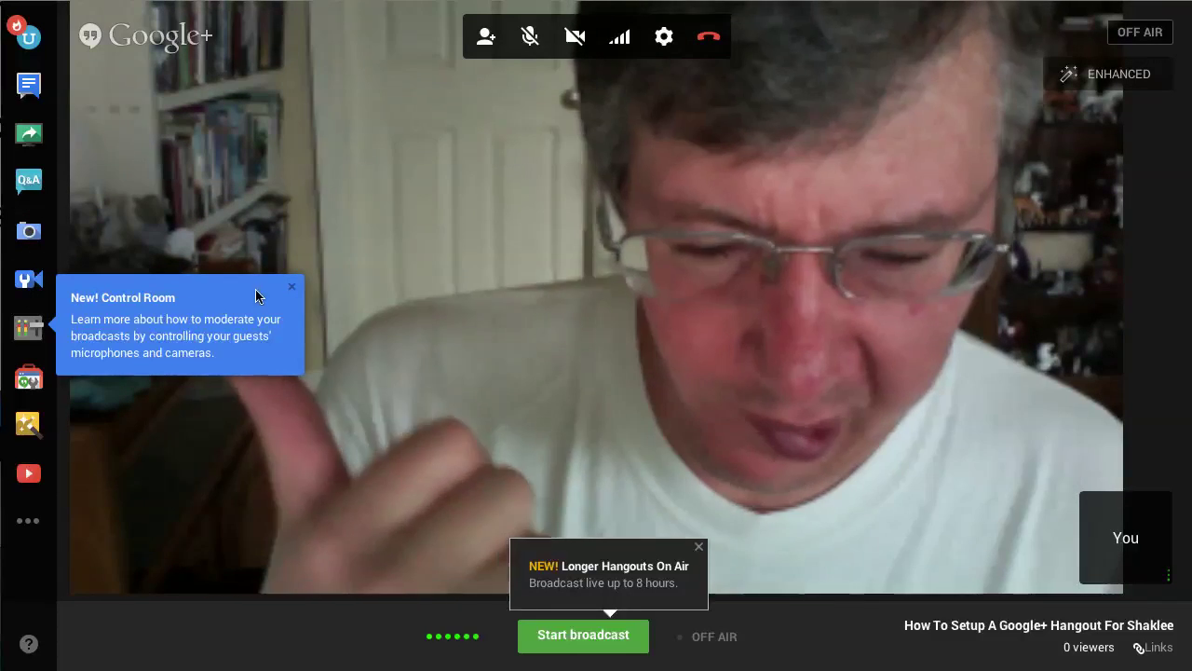
pyautogui.click(290, 289)
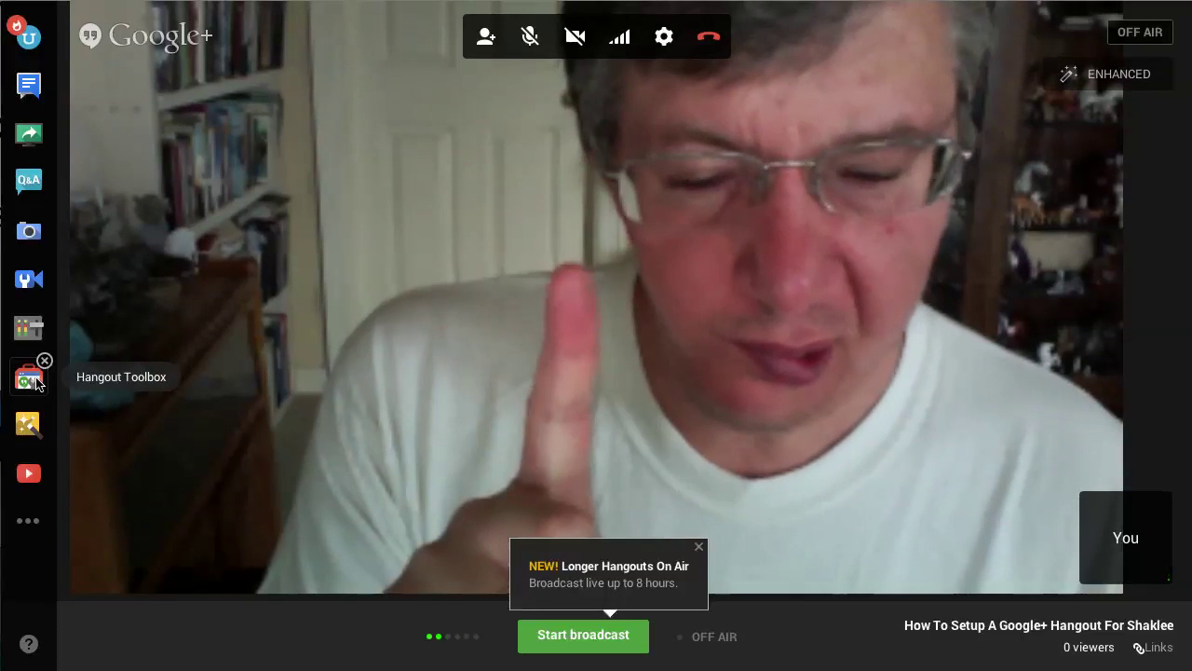
# Step: Open the Hangout Toolbox side panel from the left app sidebar
pyautogui.click(38, 382)
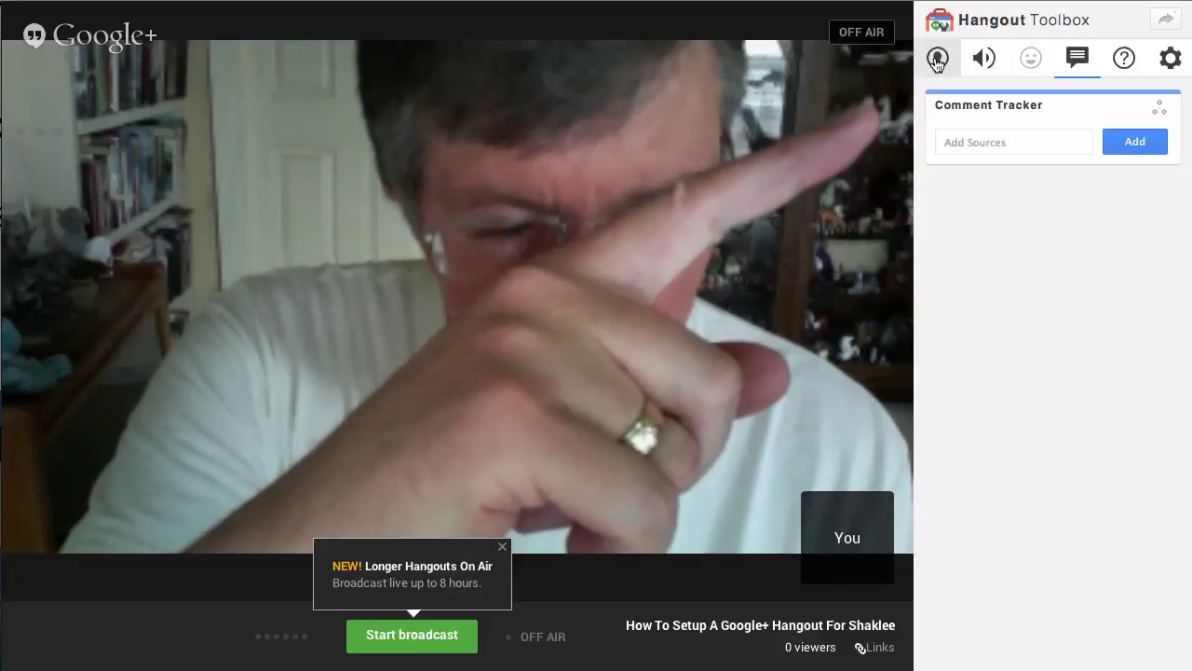
# Step: Show the Lower Third settings in Hangout Toolbox and enter the tagline 'I Love Shaklee Hangouts'
pyautogui.click(937, 58)
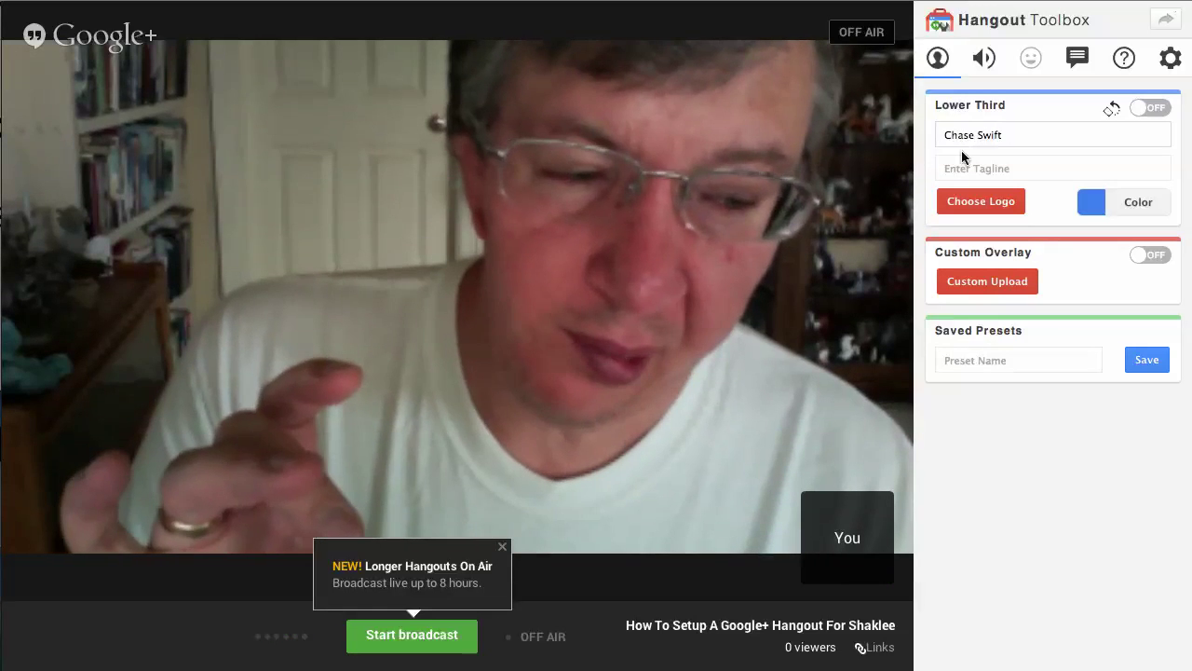
pyautogui.click(956, 166)
pyautogui.write('I')
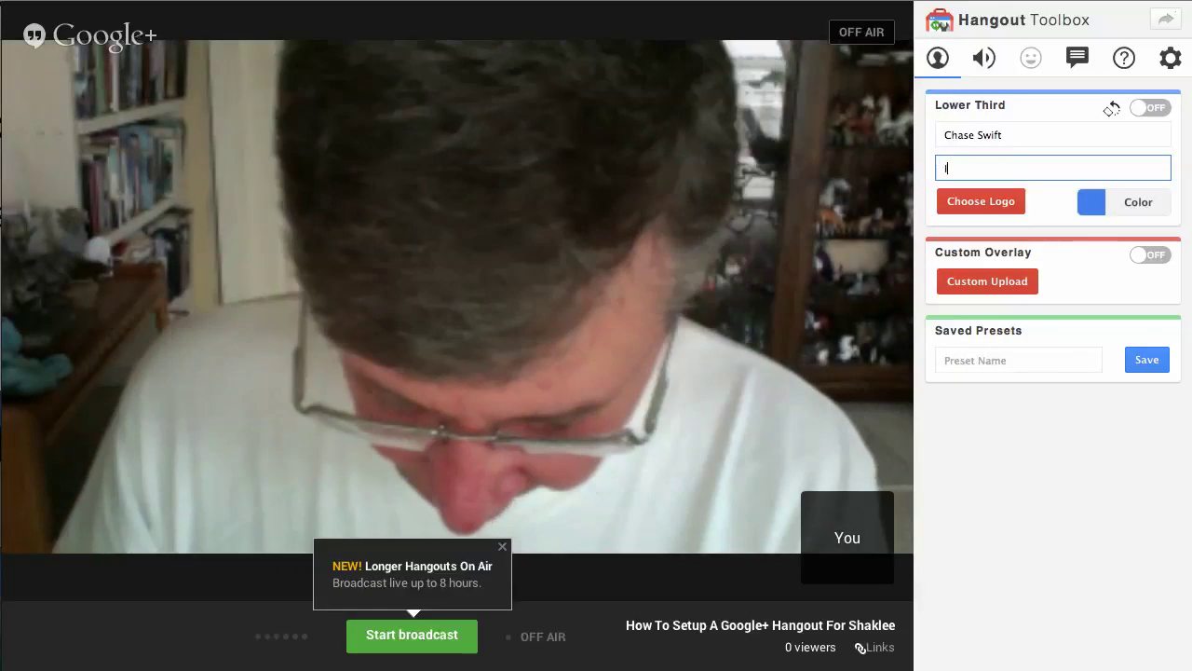
pyautogui.write(' Love S')
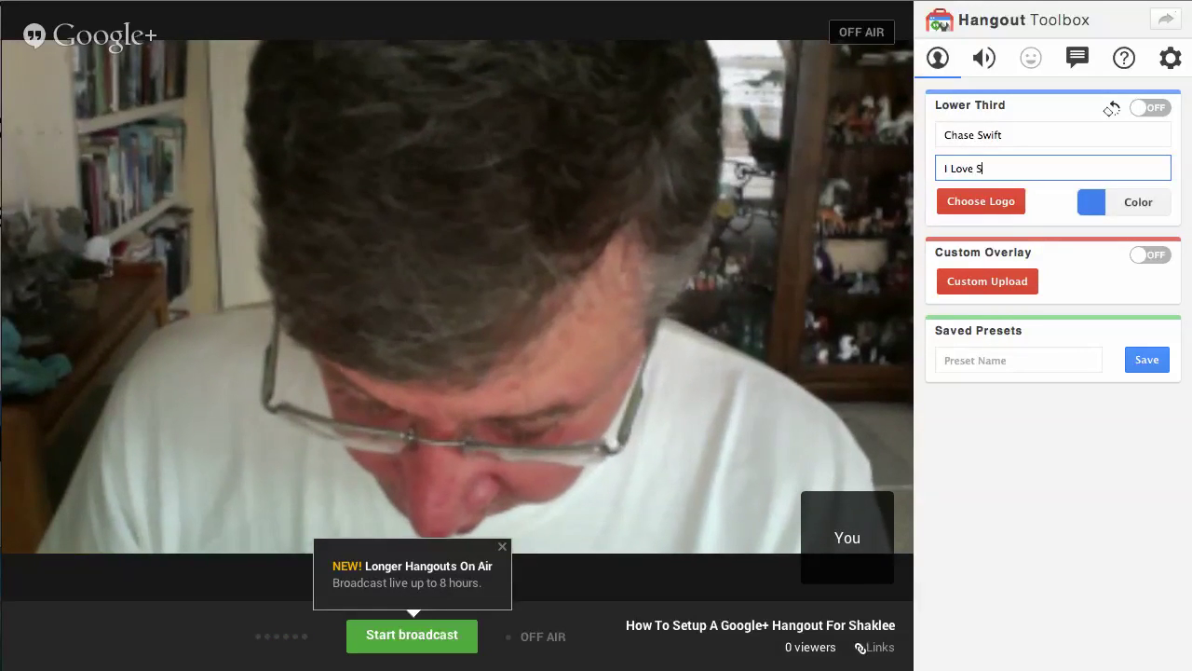
pyautogui.write('haklee ')
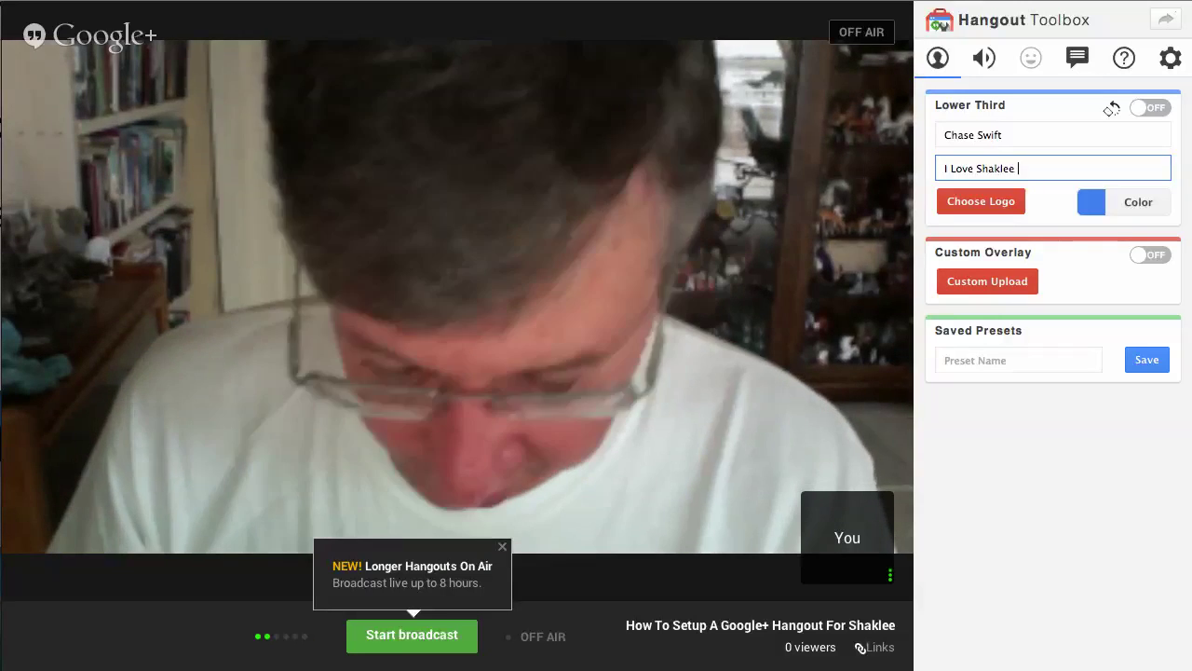
pyautogui.write('Hangouts')
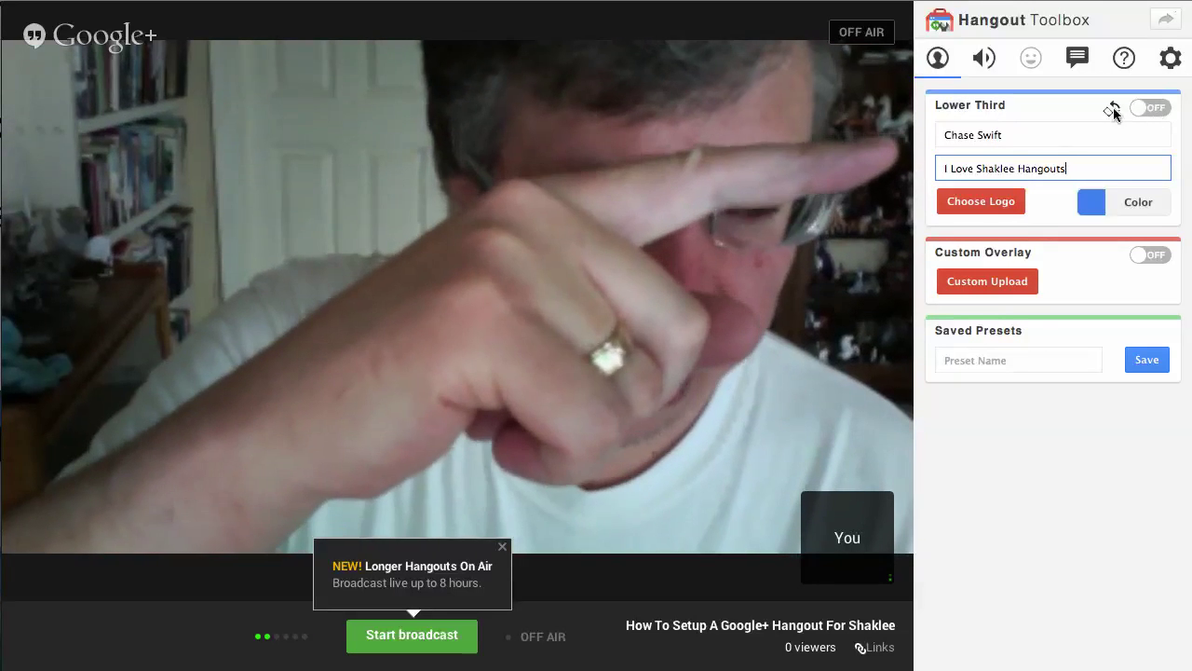
# Step: Switch the Lower Third toggle from OFF to ON
pyautogui.click(1161, 114)
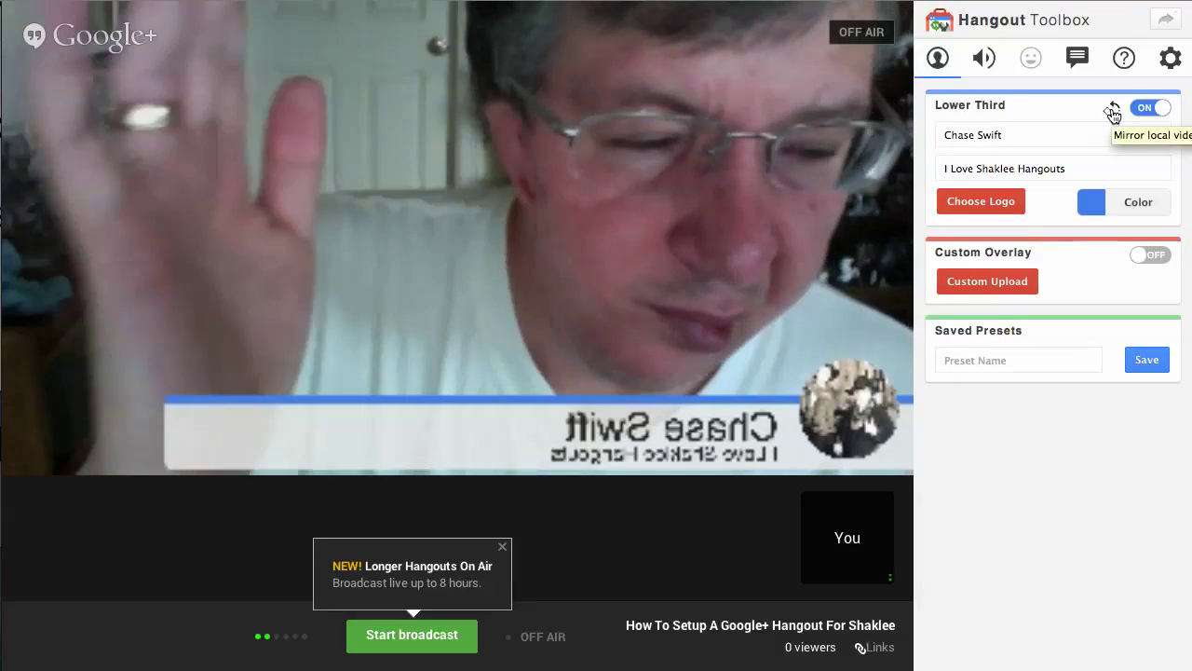
# Step: Turn off mirroring of the local video so the caption reads correctly, then select the tagline text
pyautogui.click(1113, 112)
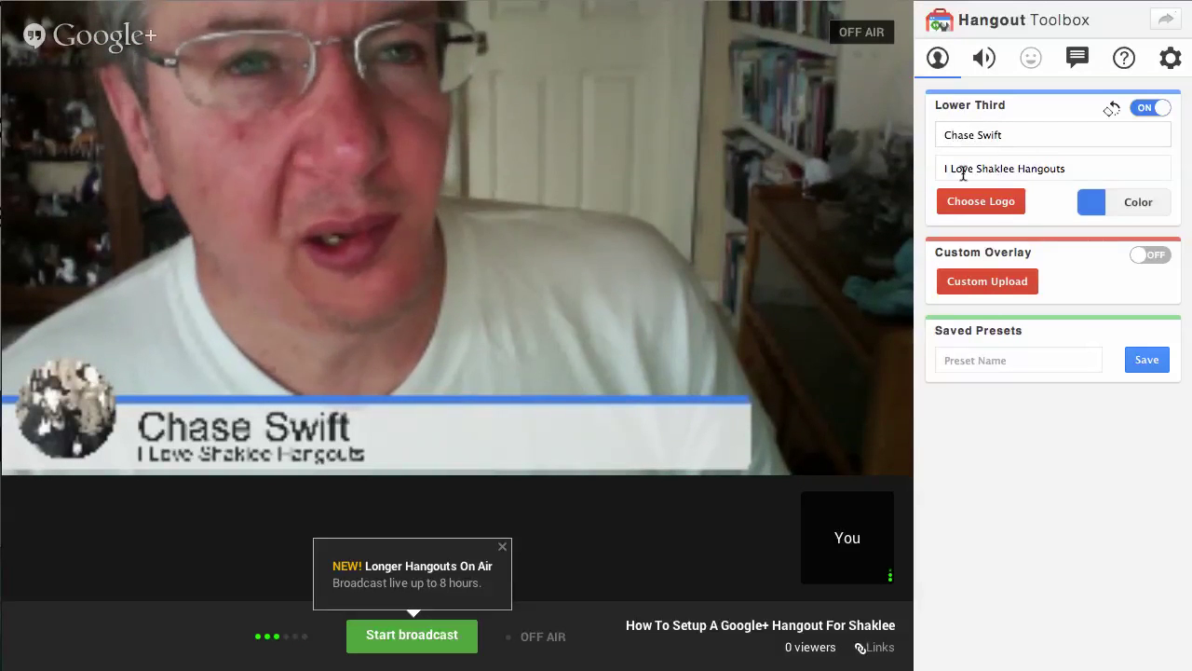
pyautogui.moveTo(1079, 172); pyautogui.dragTo(927, 165)
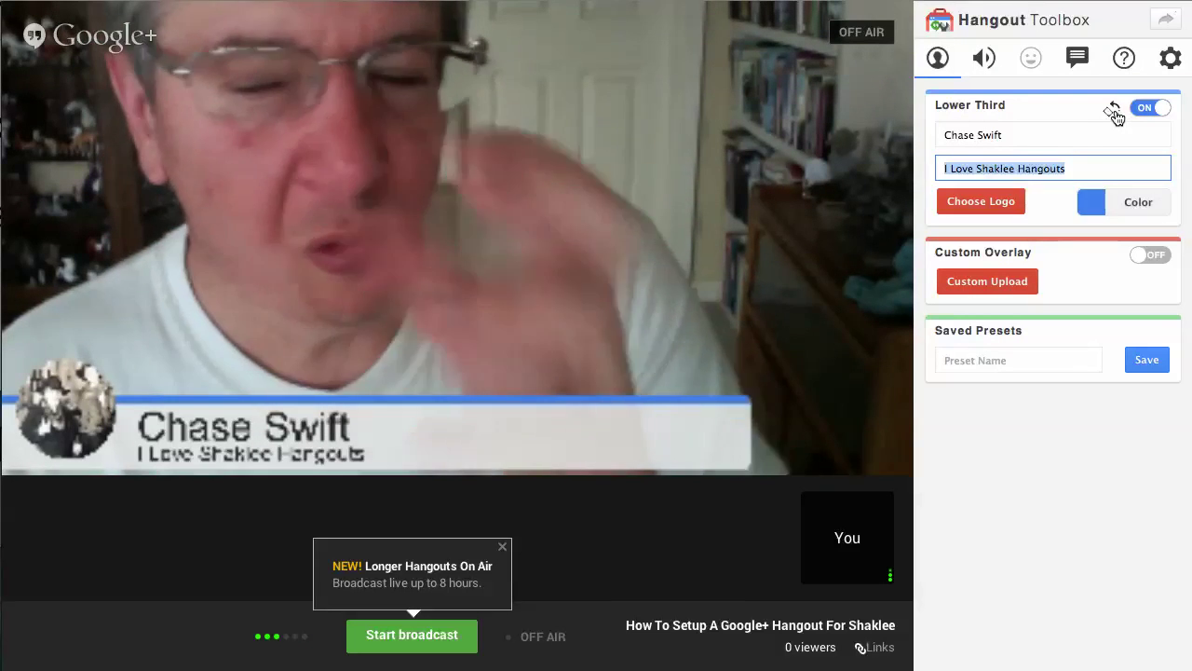
# Step: Re-enable Mirror local video, moving the lower-third caption to the right, reversed
pyautogui.click(1113, 113)
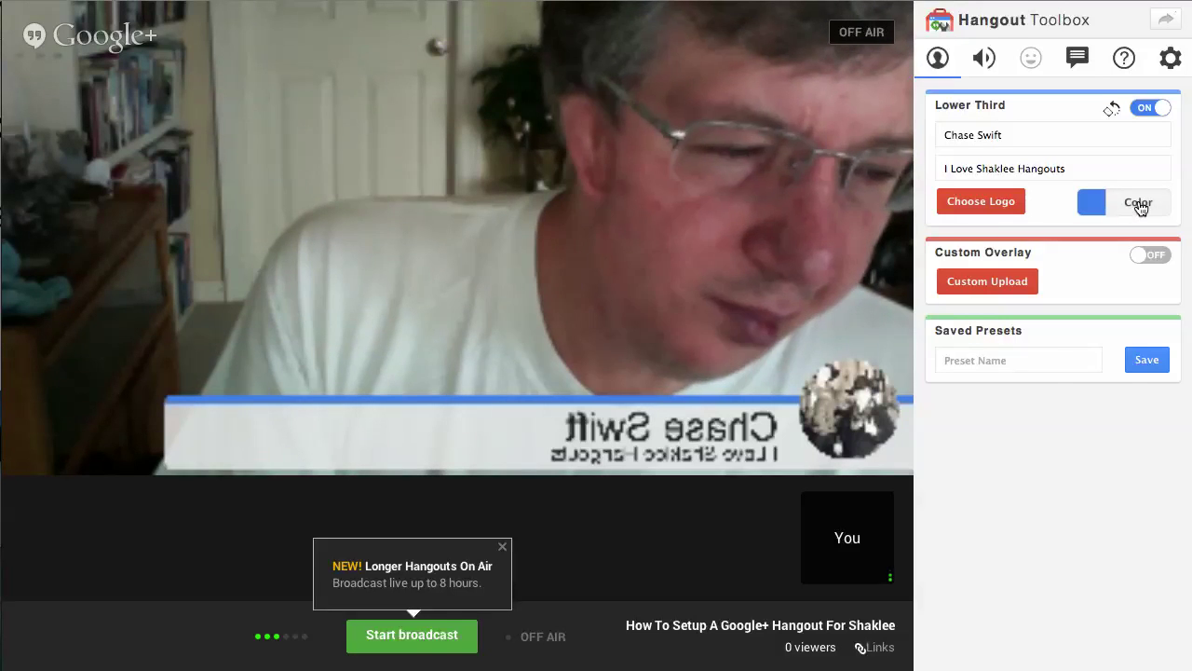
# Step: Set the caption's accent colour to dark green #15a513 in the colour picker
pyautogui.click(1140, 207)
pyautogui.moveTo(1062, 239)
pyautogui.mouseDown()
pyautogui.moveTo(1048, 244)
pyautogui.moveTo(1051, 287)
pyautogui.moveTo(1049, 243)
pyautogui.mouseUp()
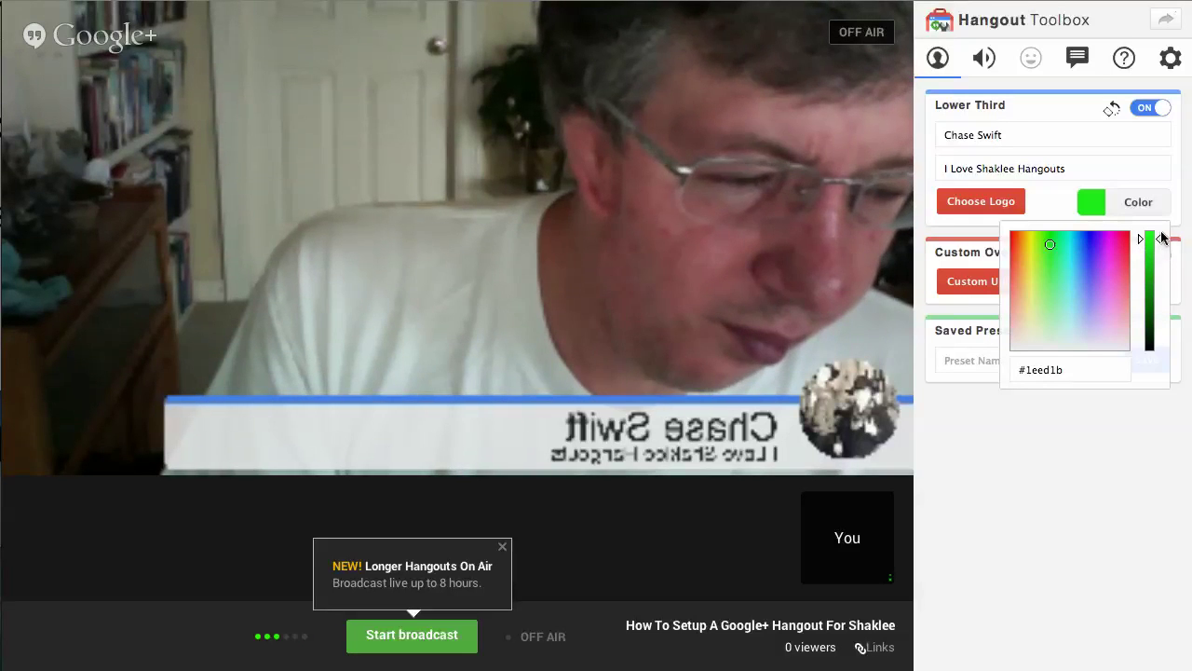
pyautogui.moveTo(1158, 243); pyautogui.dragTo(1151, 277)
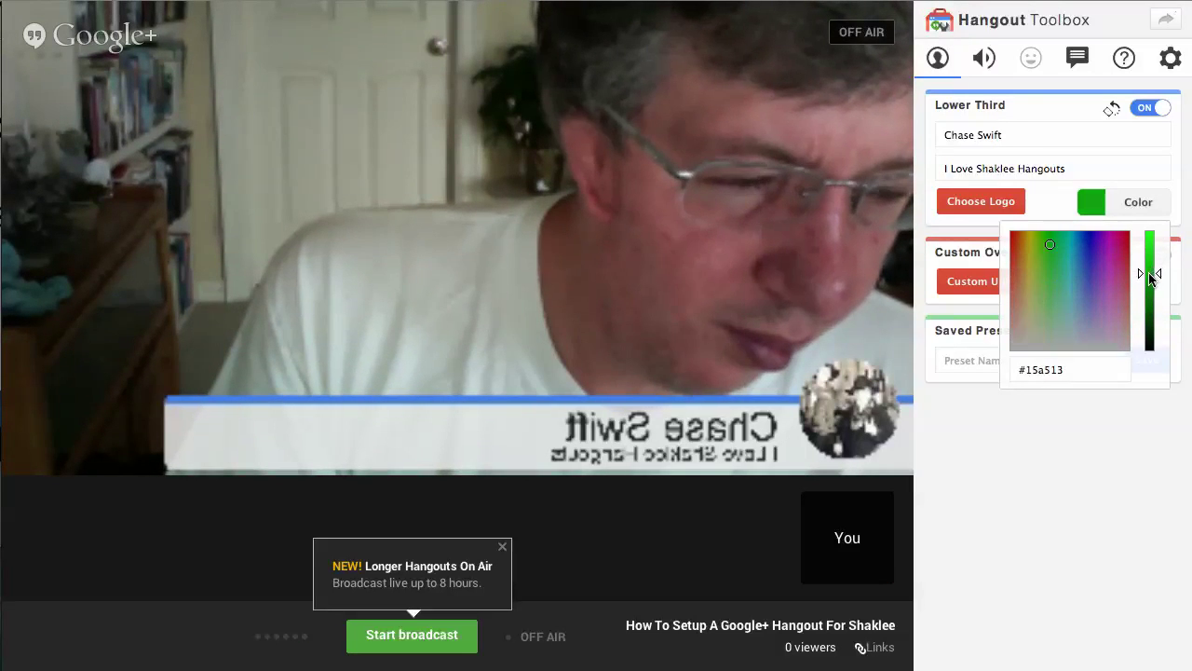
pyautogui.click(1146, 109)
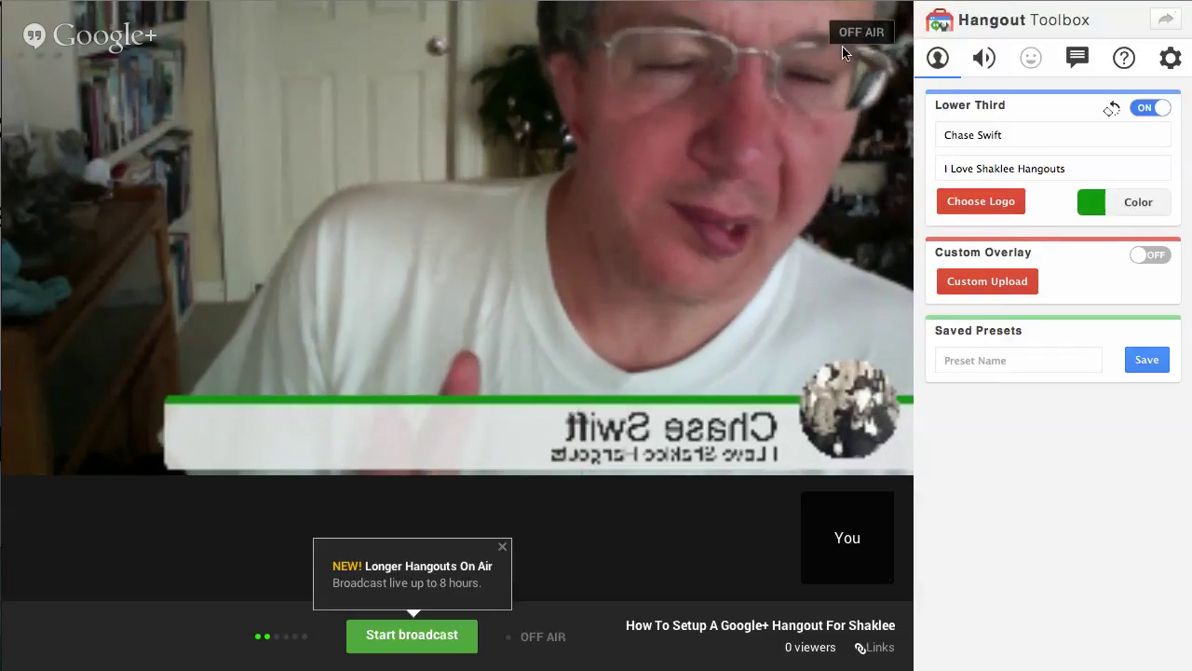
pyautogui.moveTo(752, 54)
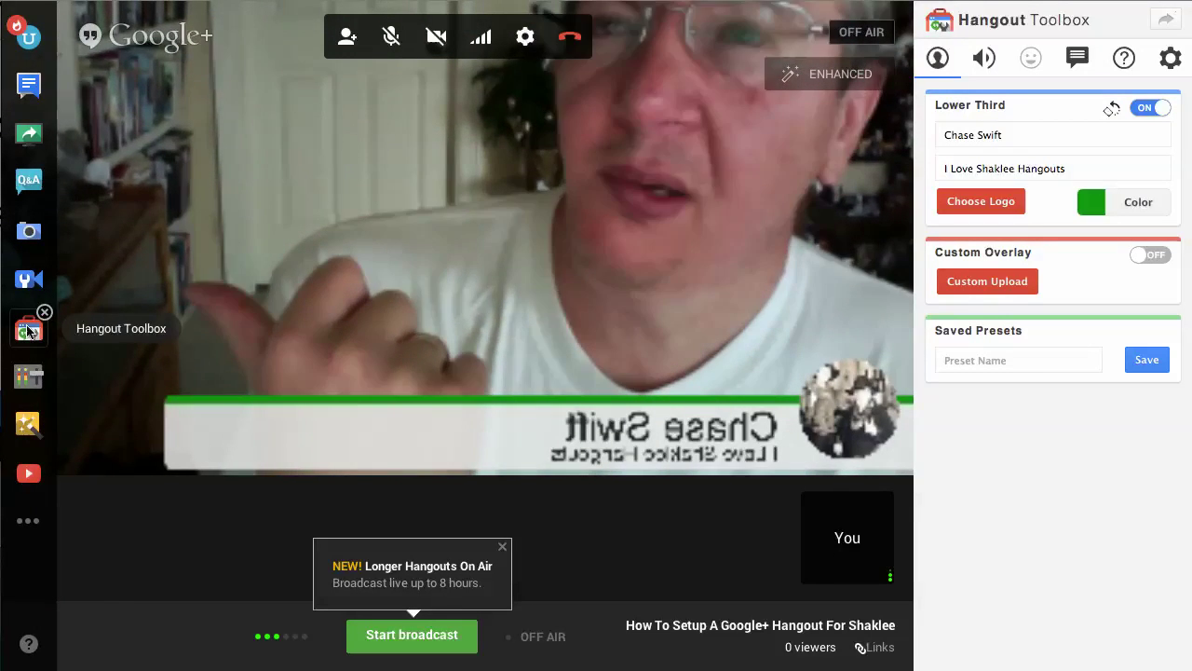
# Step: Hide the Hangout Toolbox panel using its left-sidebar icon, leaving the full video visible
pyautogui.click(29, 331)
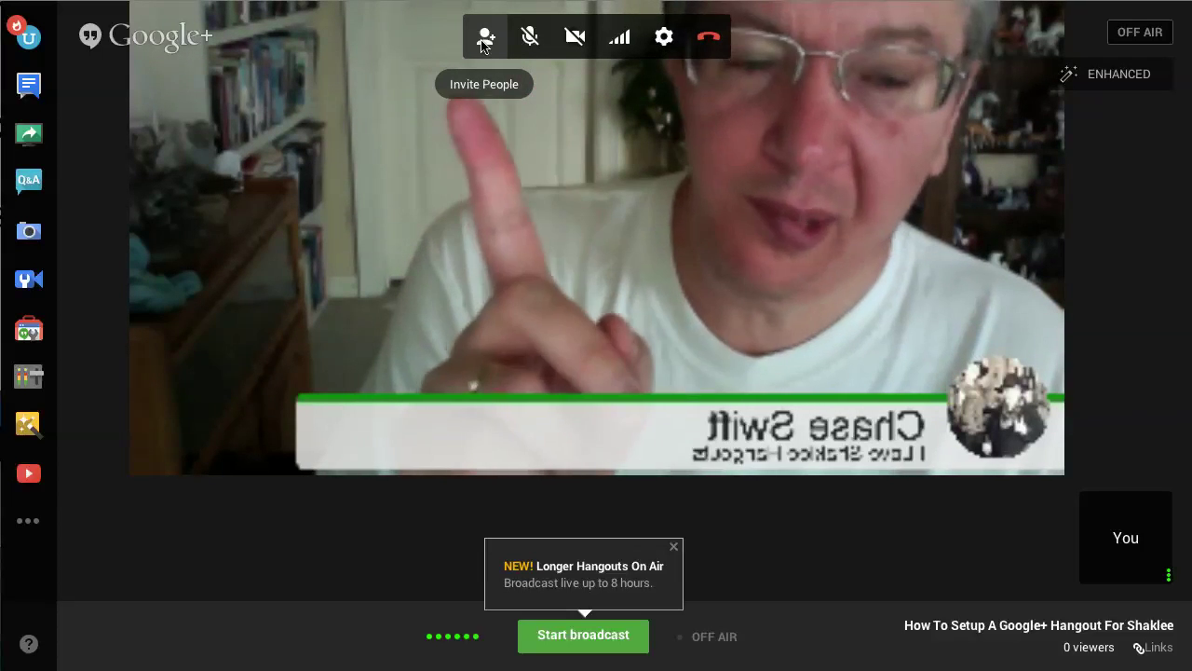
pyautogui.click(484, 41)
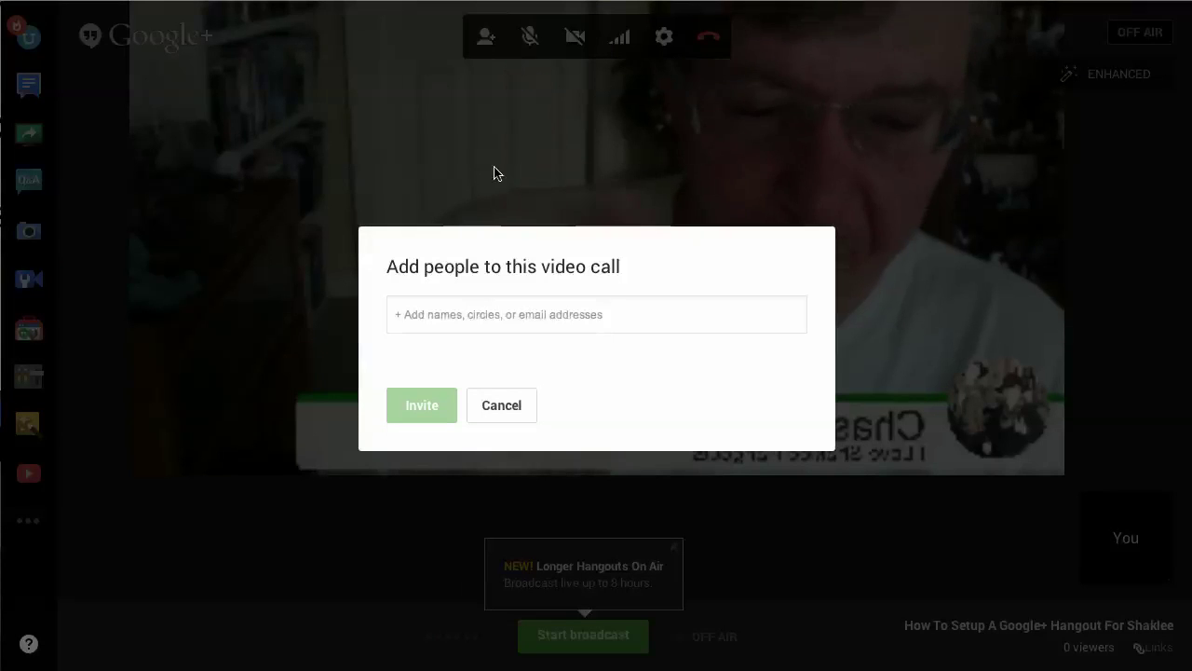
pyautogui.click(456, 317)
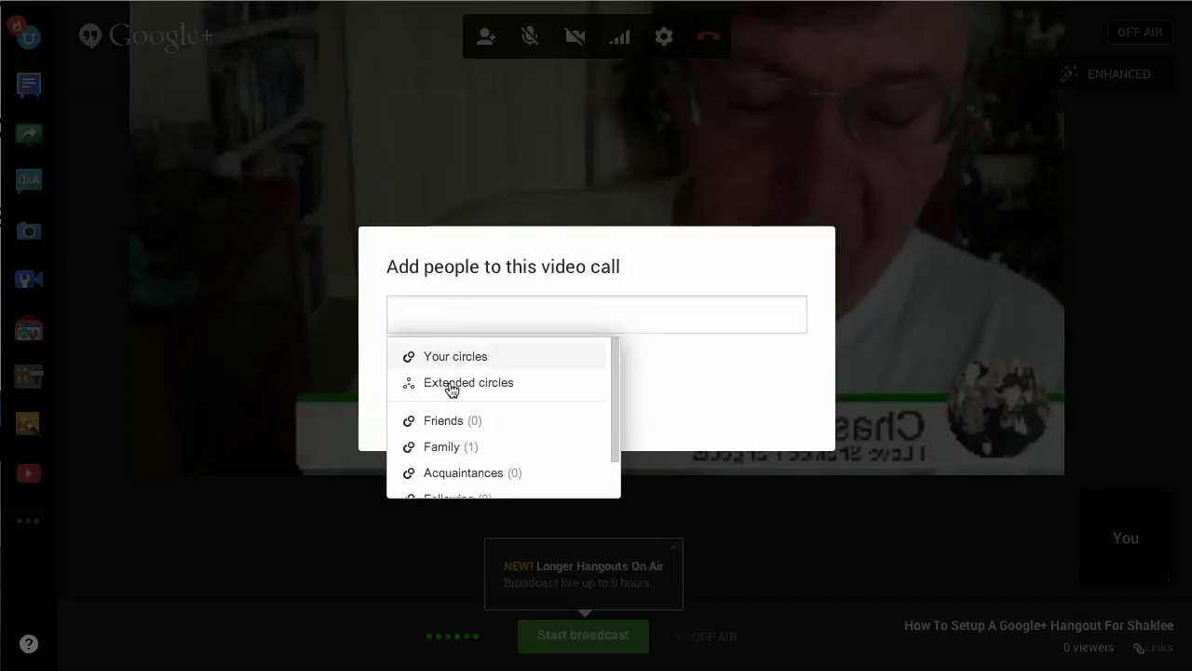
pyautogui.scroll(-1, 461, 466)
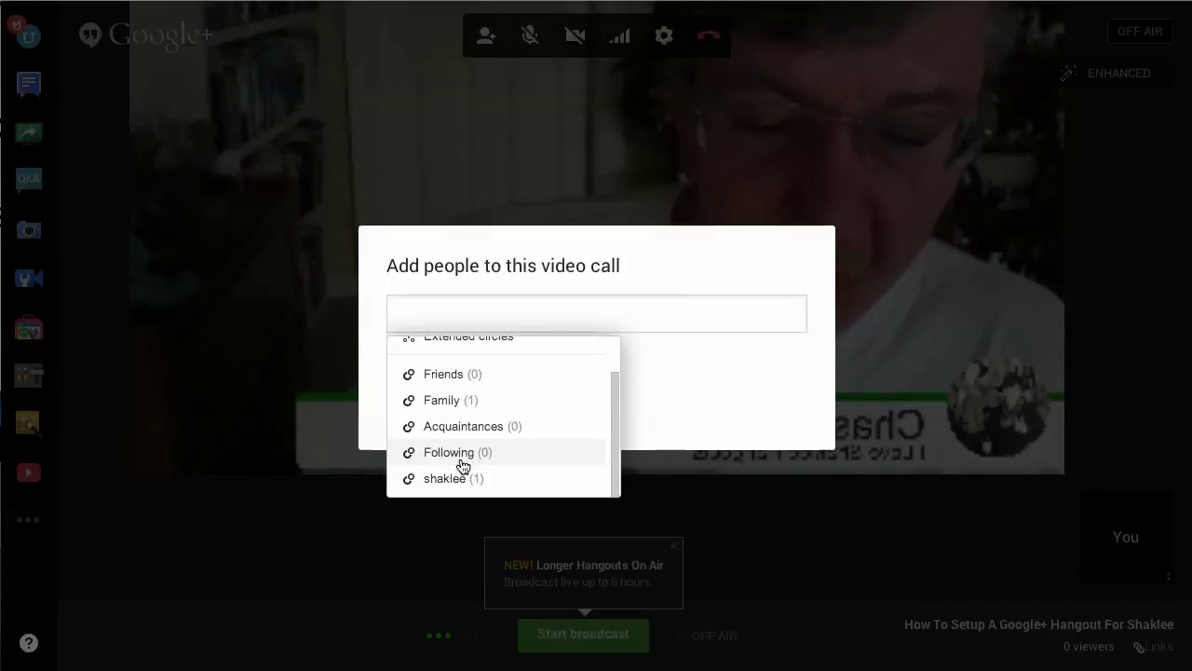
pyautogui.scroll(1, 461, 466)
pyautogui.scroll(-1, 461, 468)
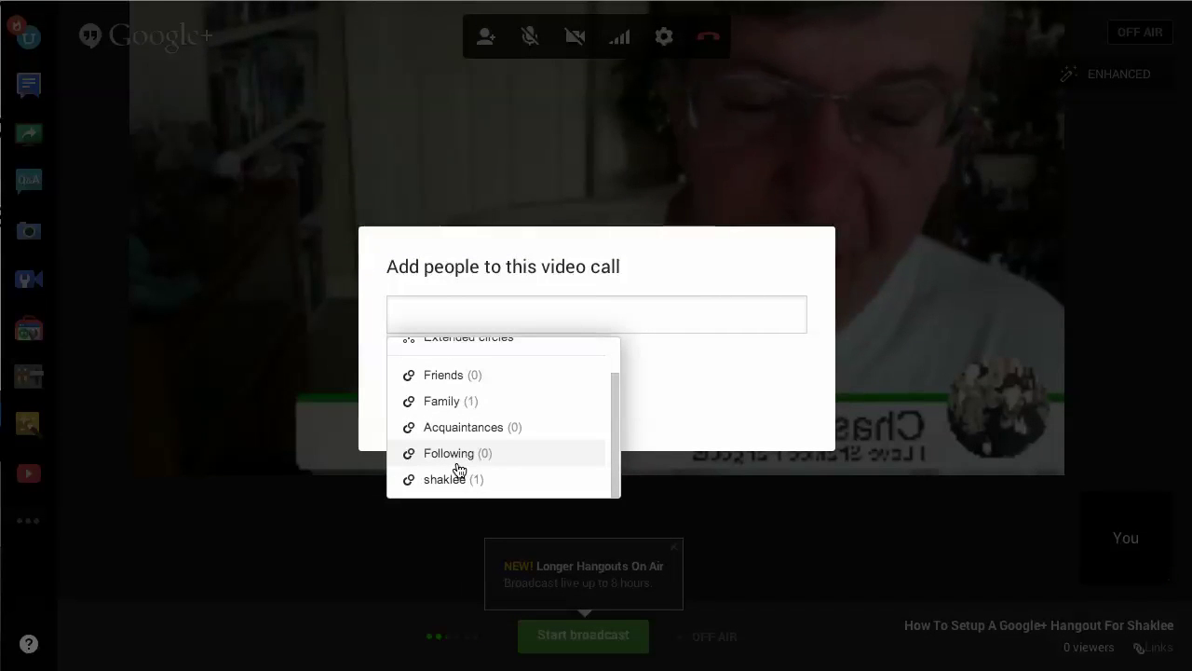
pyautogui.scroll(1, 472, 414)
pyautogui.click(673, 264)
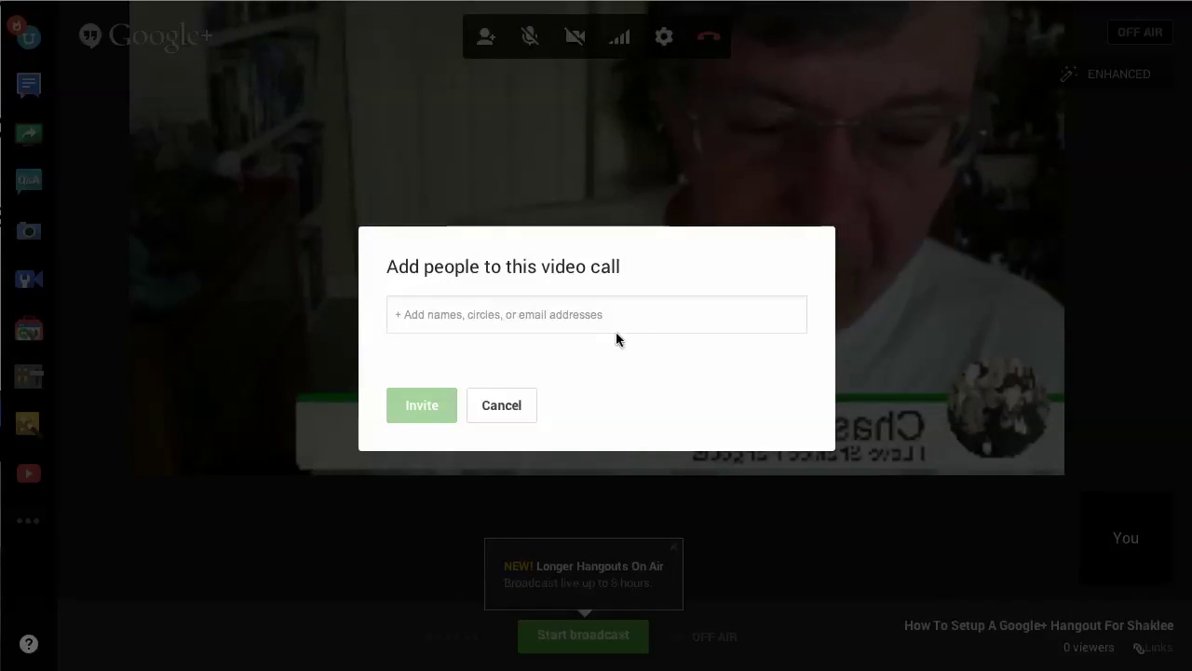
pyautogui.click(500, 405)
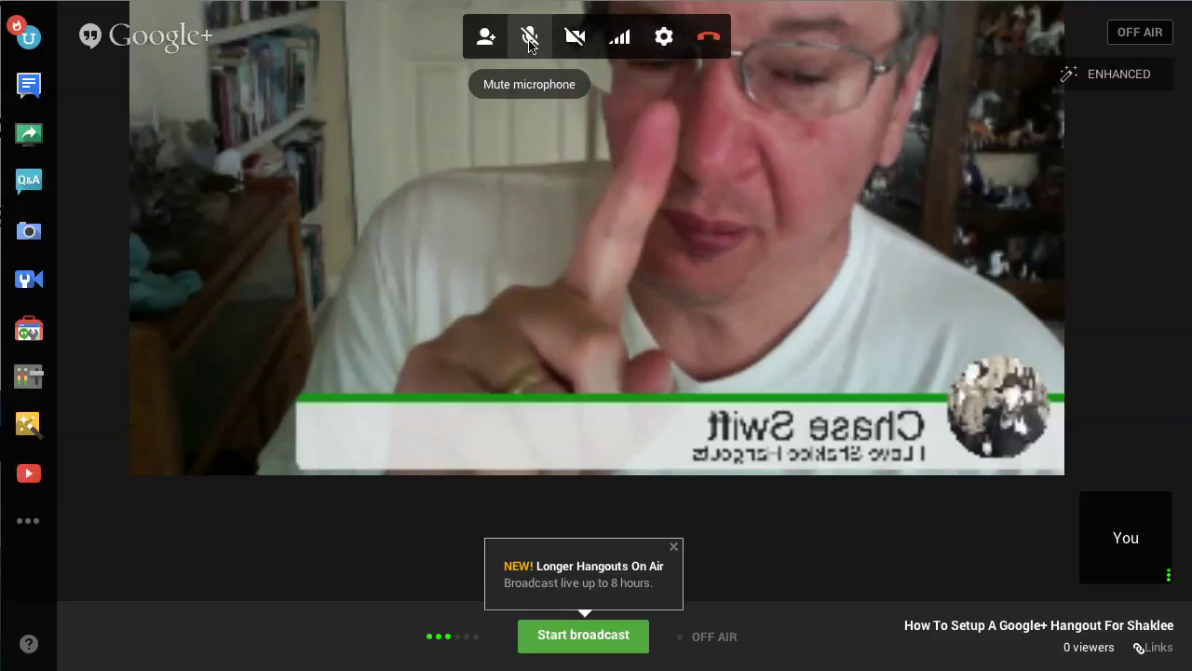
pyautogui.click(529, 42)
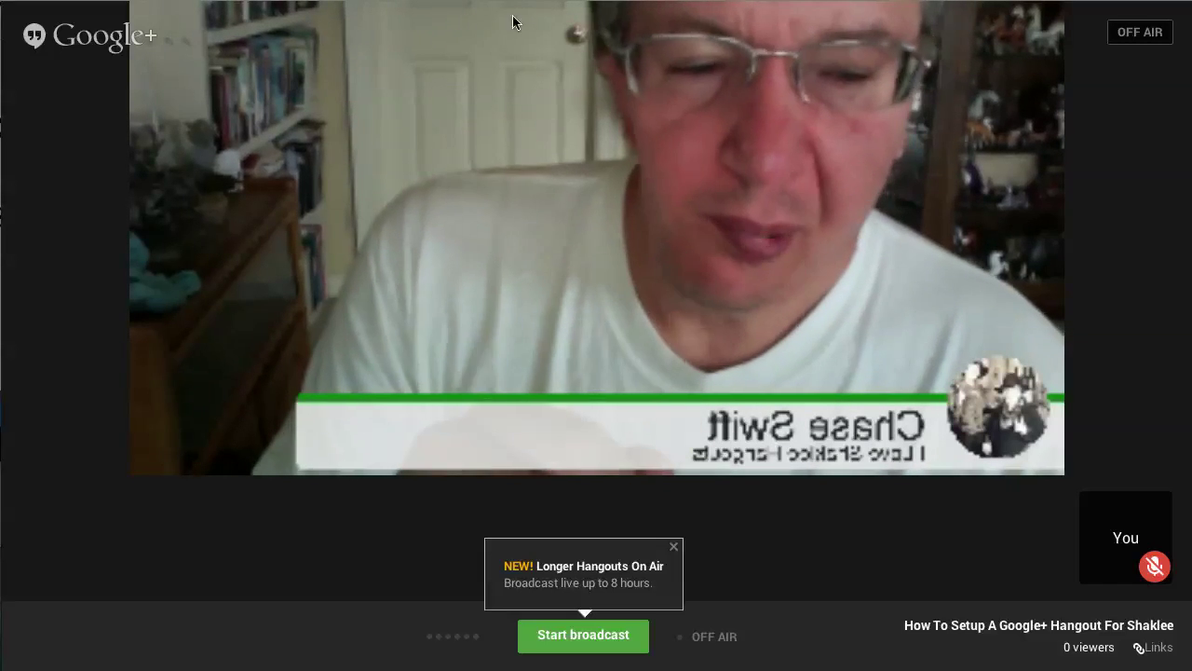
pyautogui.moveTo(575, 172)
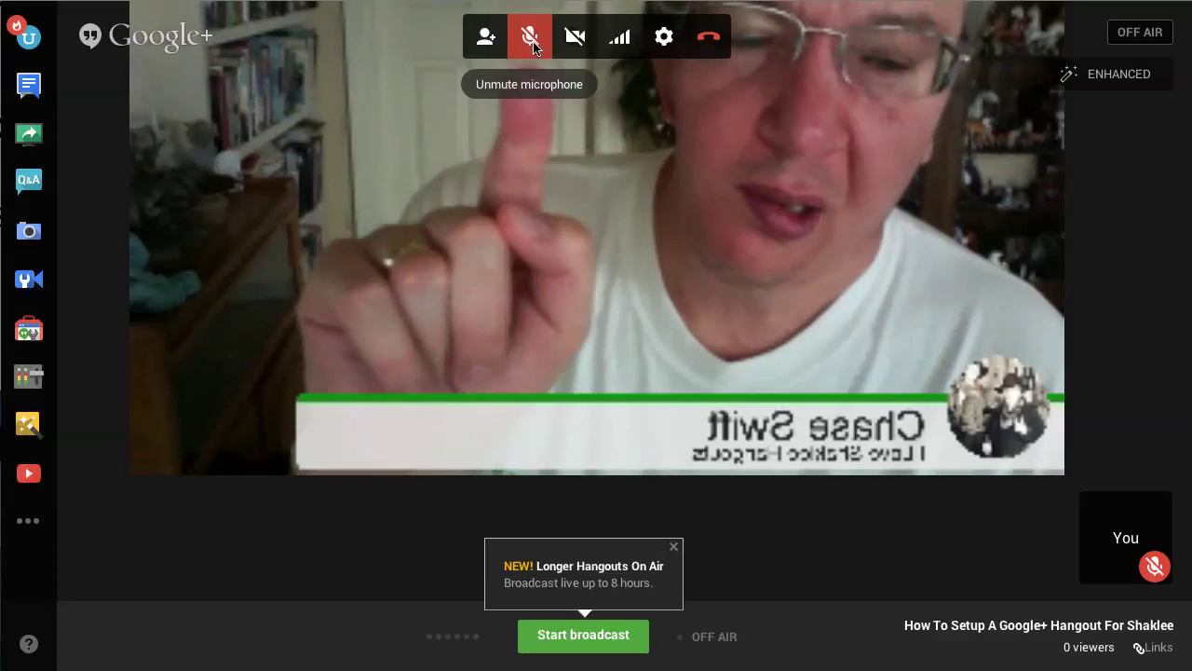
pyautogui.click(531, 39)
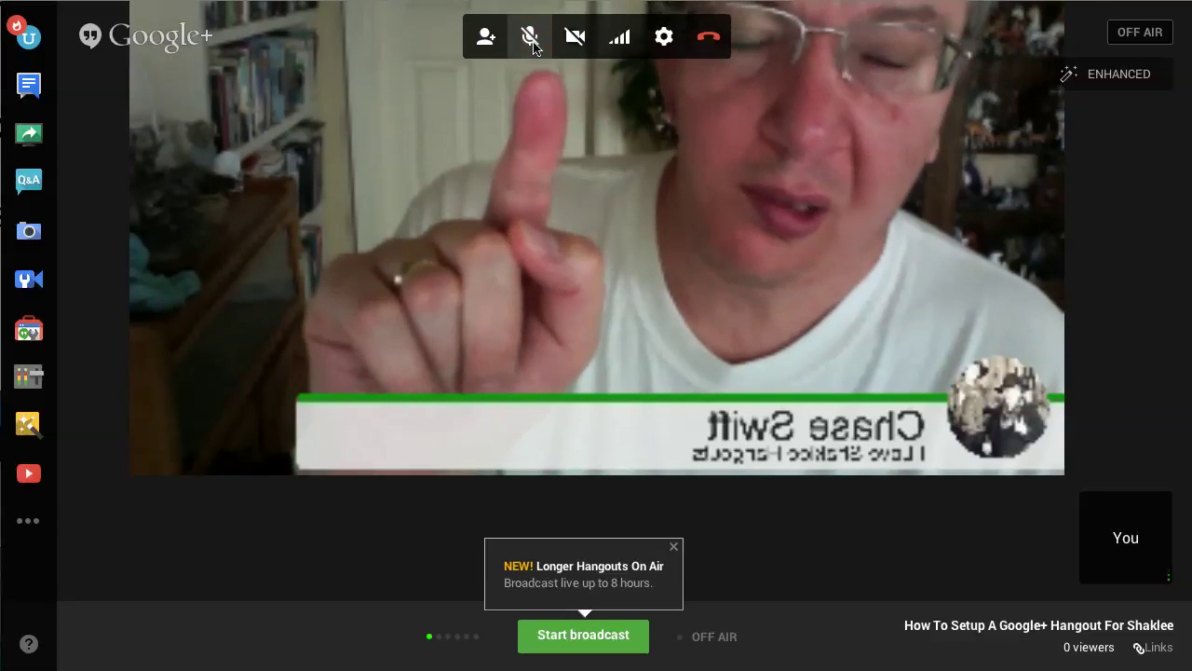
pyautogui.click(537, 43)
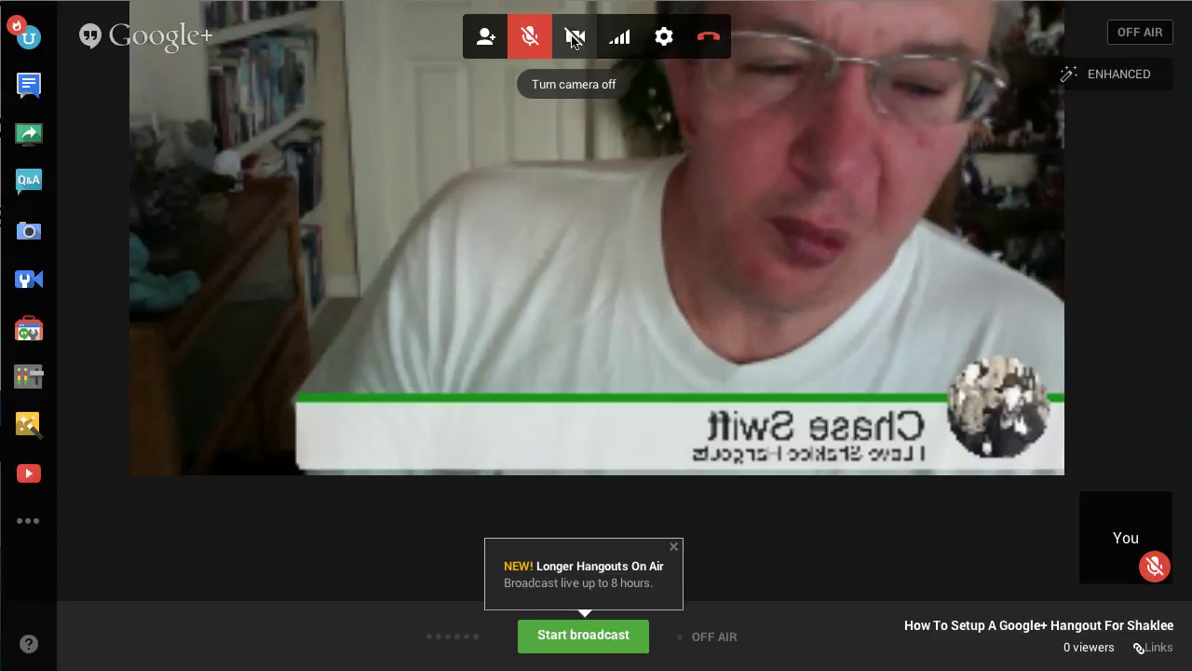
pyautogui.click(573, 39)
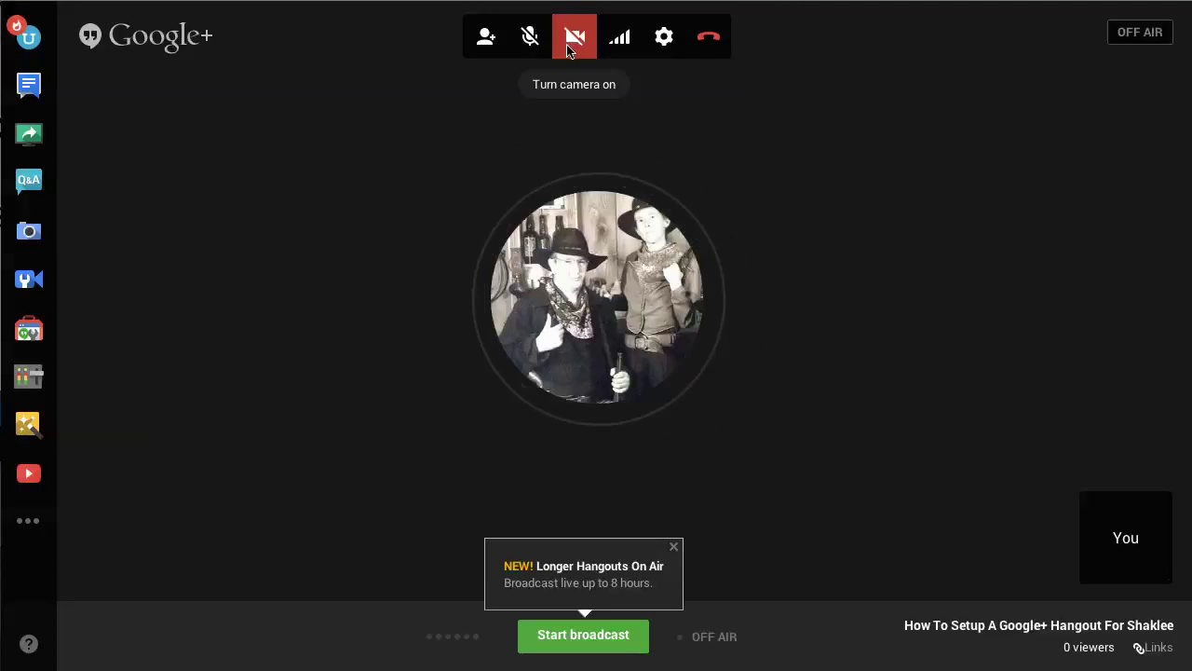
pyautogui.click(573, 39)
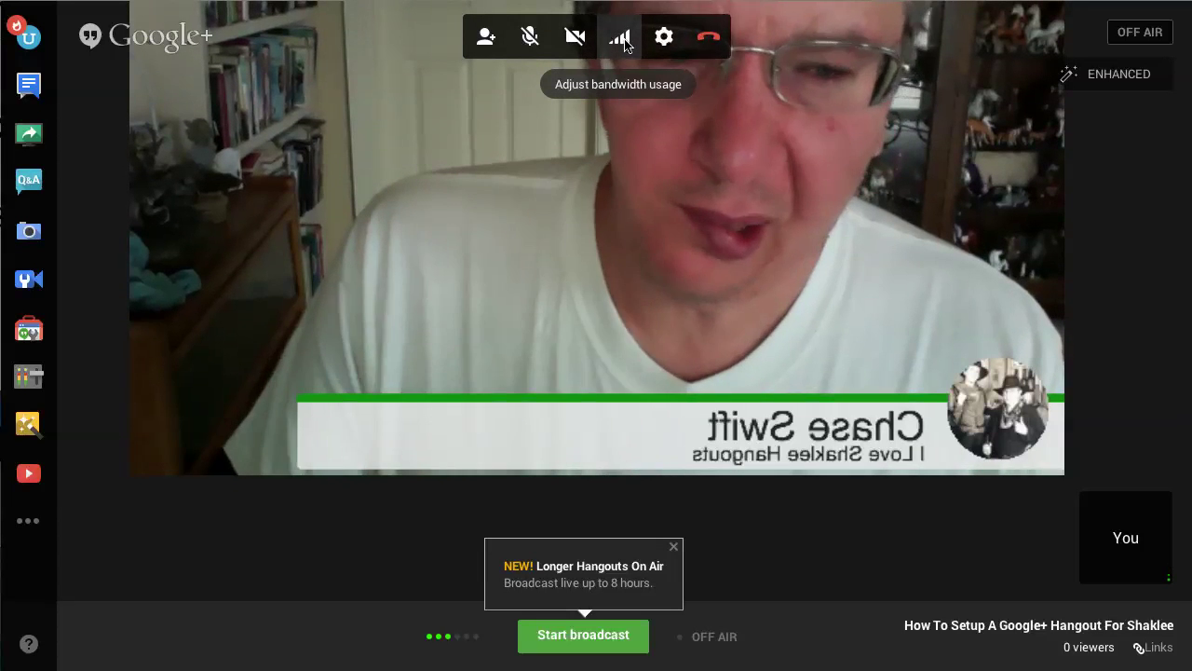
# Step: Check the Limit Bandwidth options, then open Settings showing camera, microphone and speaker
pyautogui.click(622, 41)
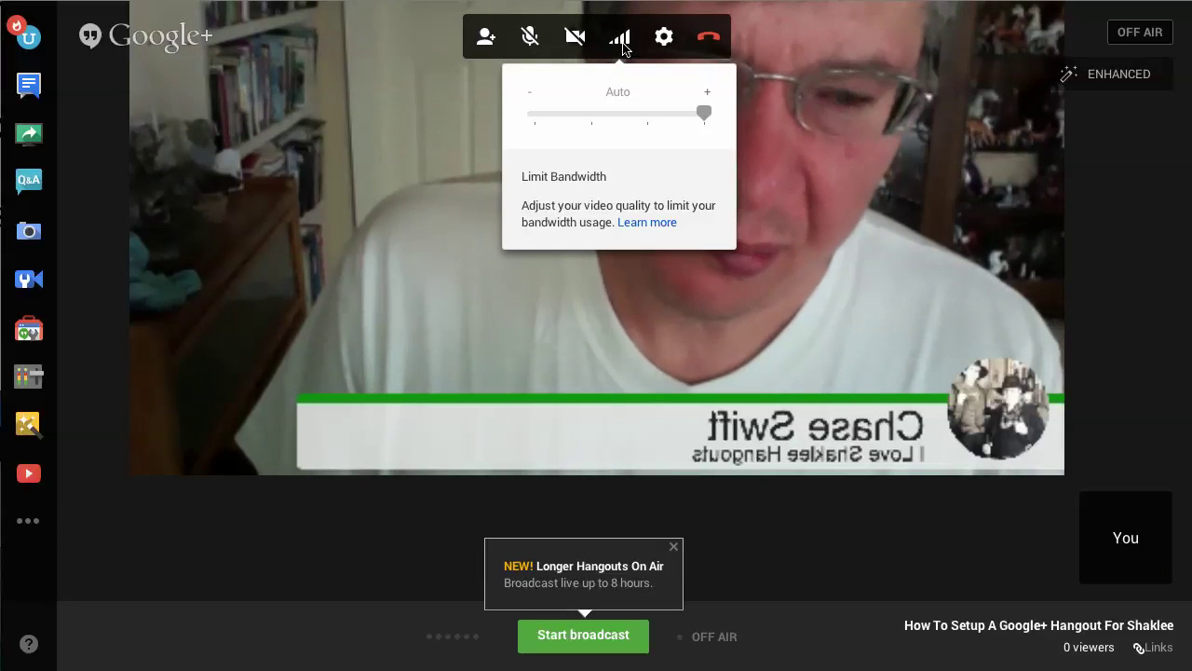
pyautogui.click(625, 49)
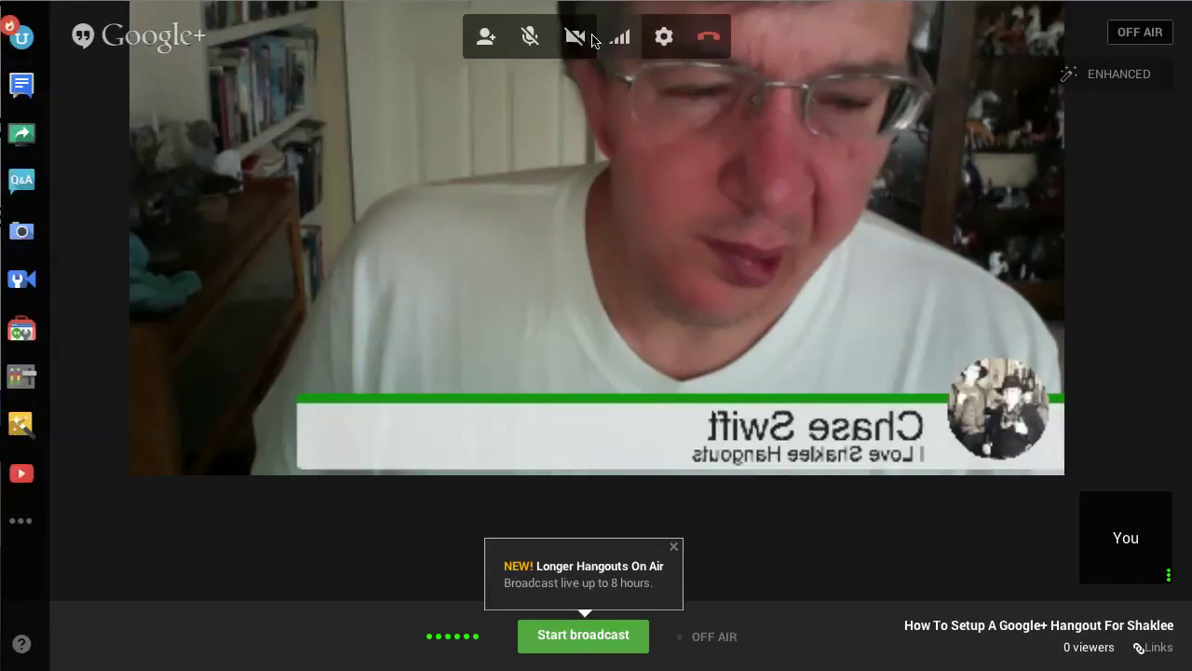
pyautogui.click(665, 39)
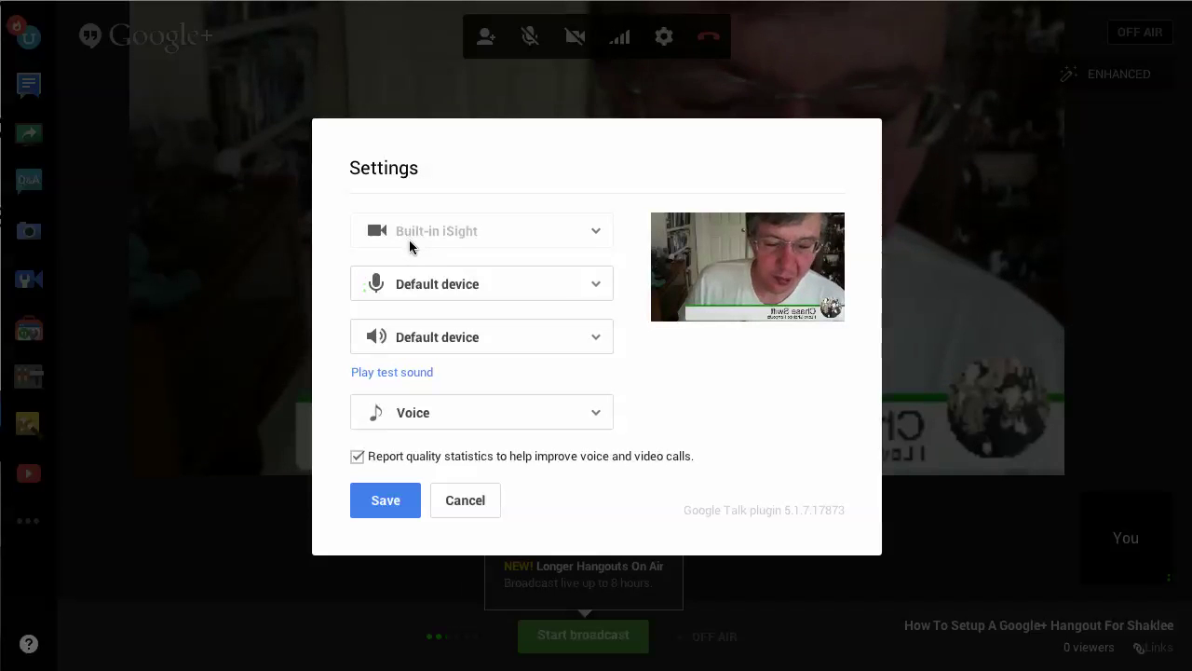
# Step: Keep the microphone on Default device and cancel the Settings dialog
pyautogui.click(591, 284)
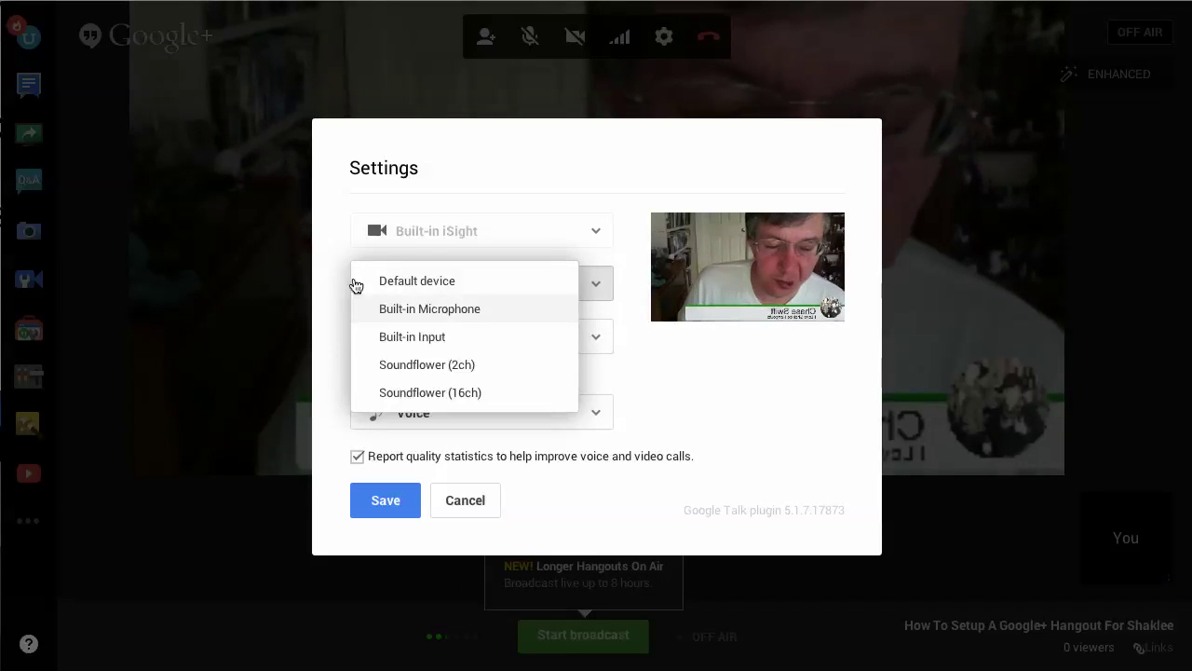
pyautogui.click(328, 278)
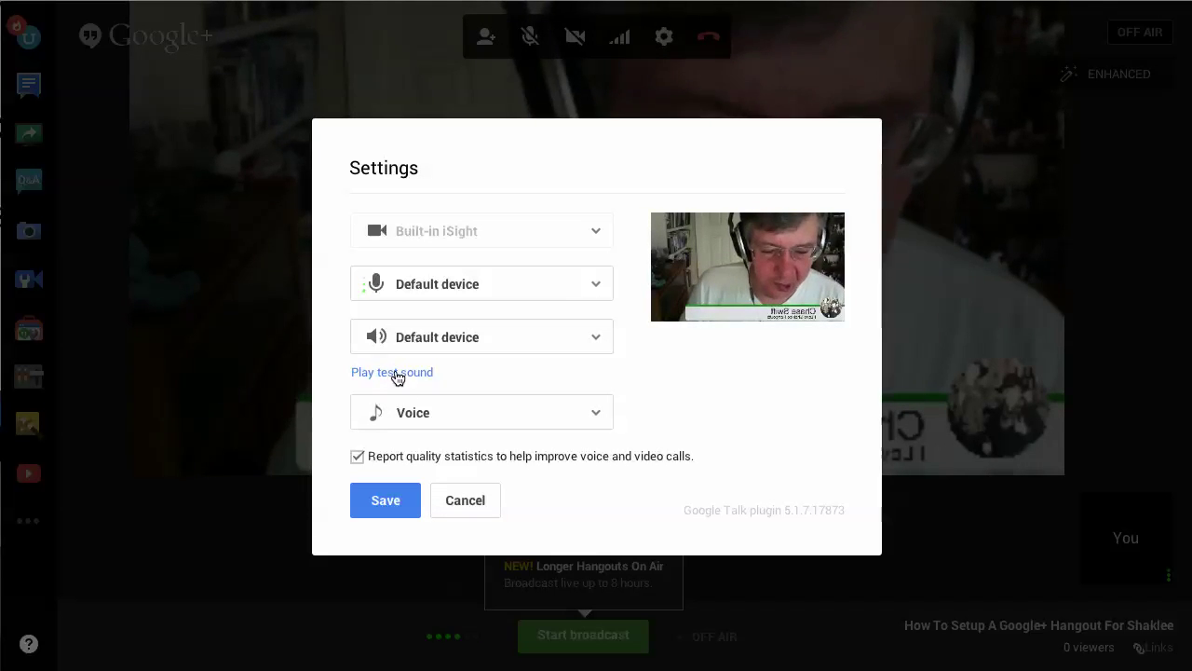
pyautogui.click(456, 500)
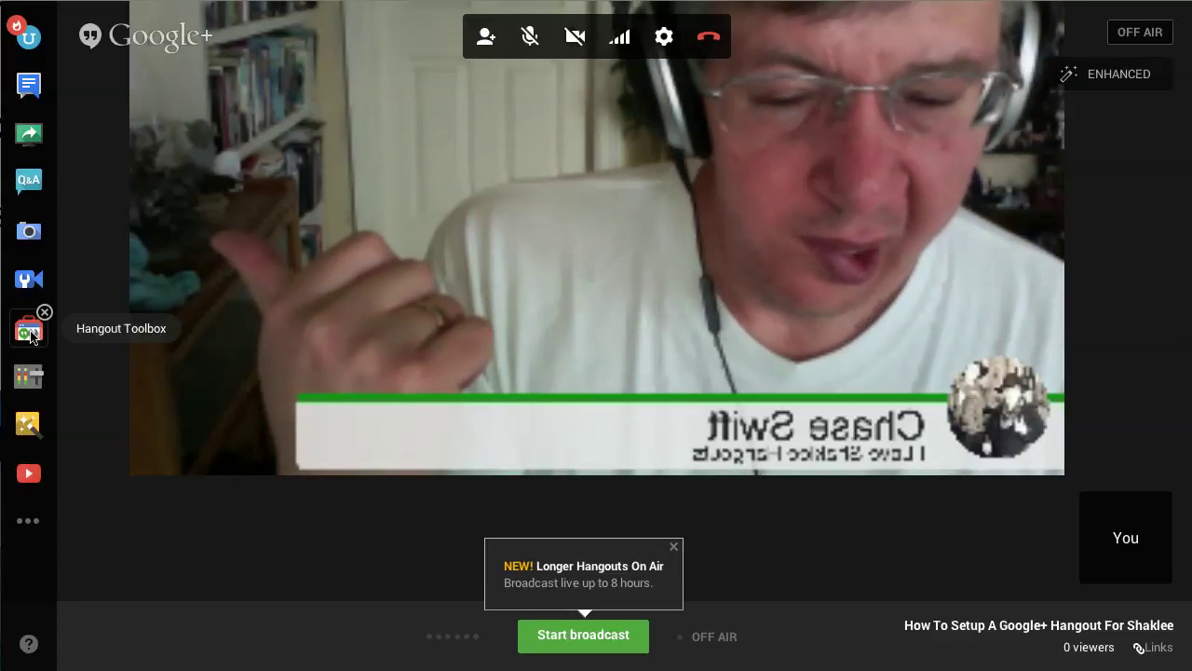
pyautogui.click(27, 524)
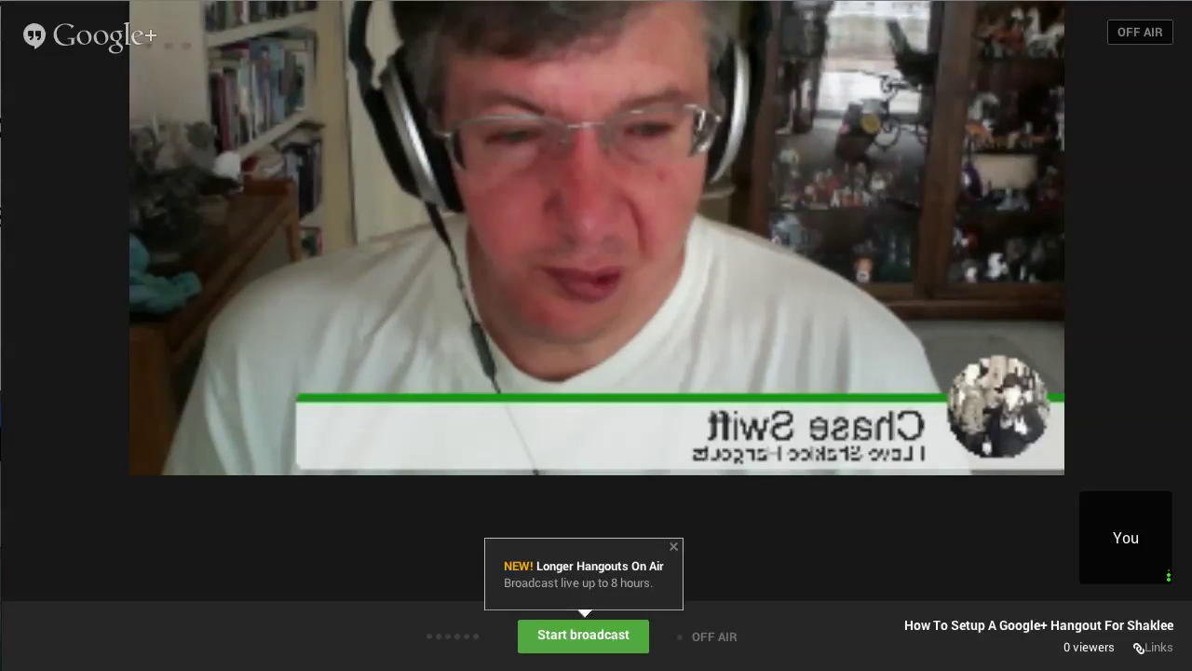
pyautogui.moveTo(499, 393)
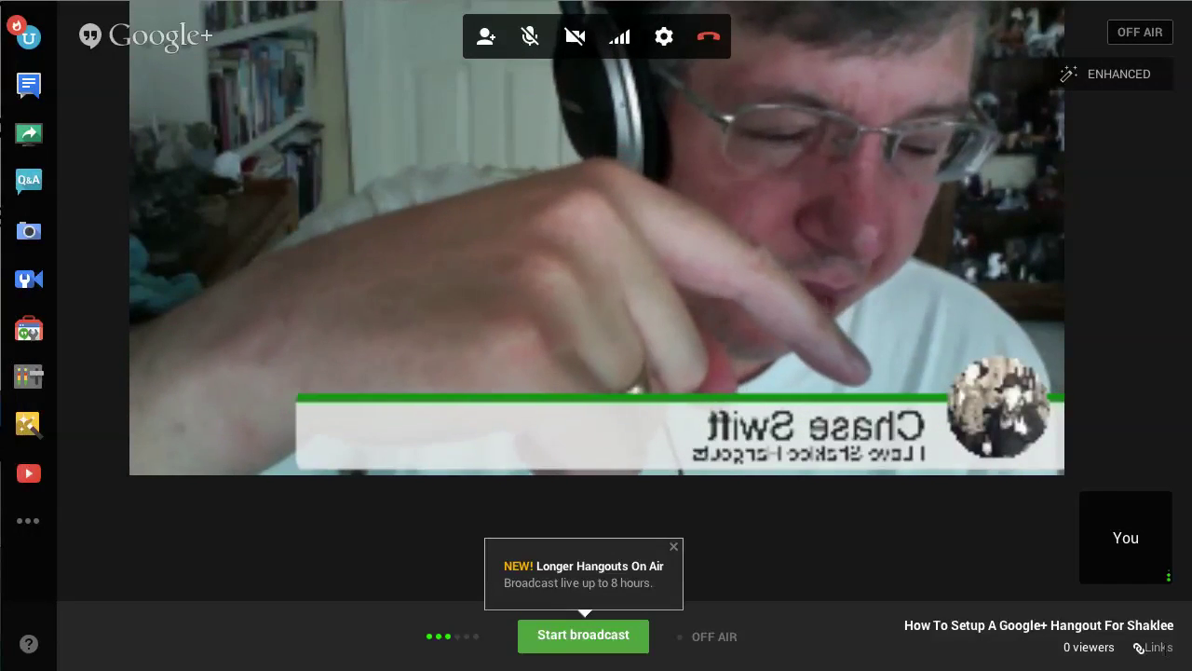
# Step: Reveal the broadcast Links and copy the YouTube Page URL
pyautogui.click(1154, 647)
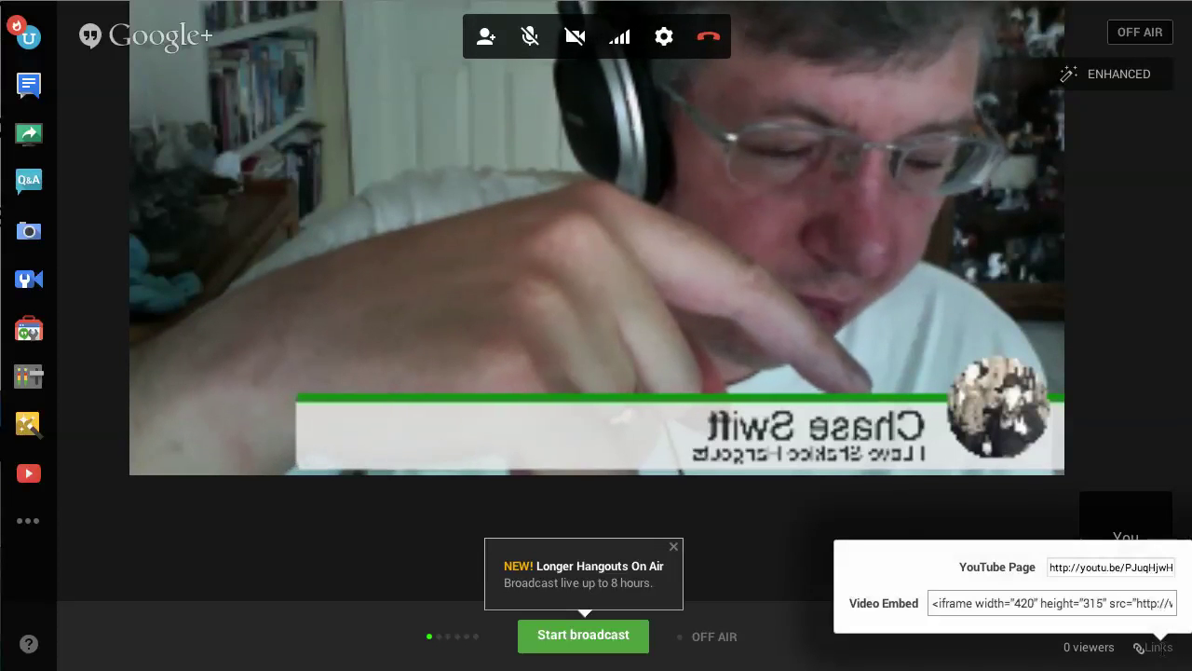
pyautogui.click(1111, 567)
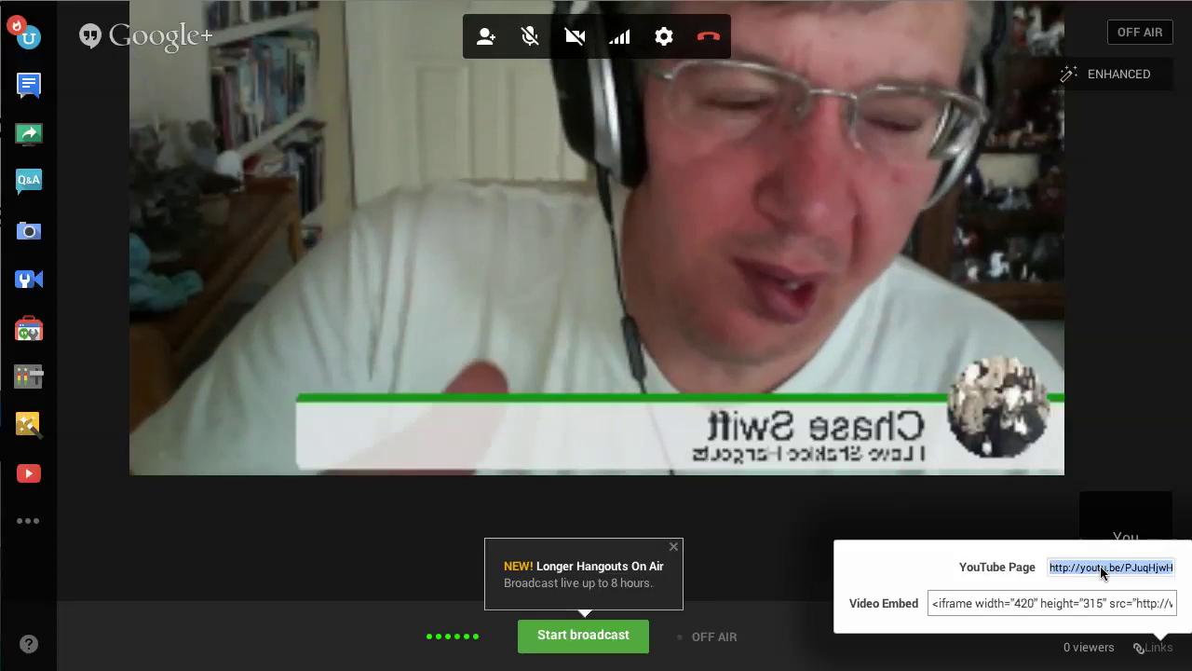
pyautogui.click(1161, 645)
pyautogui.click(1161, 646)
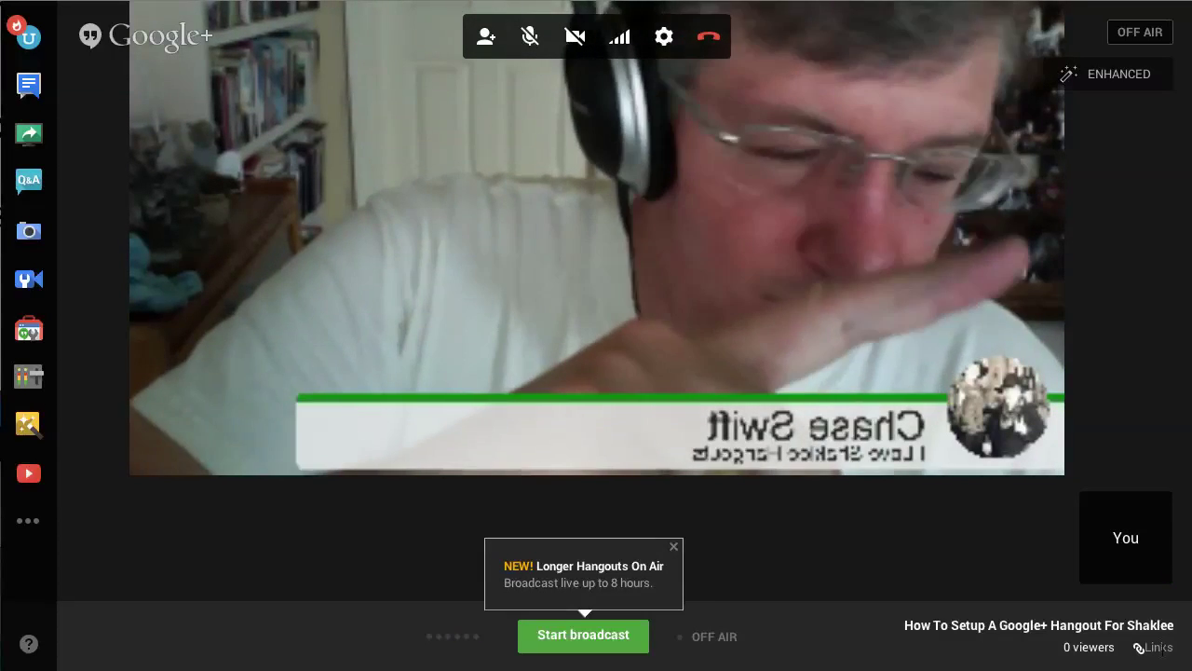
pyautogui.click(1162, 646)
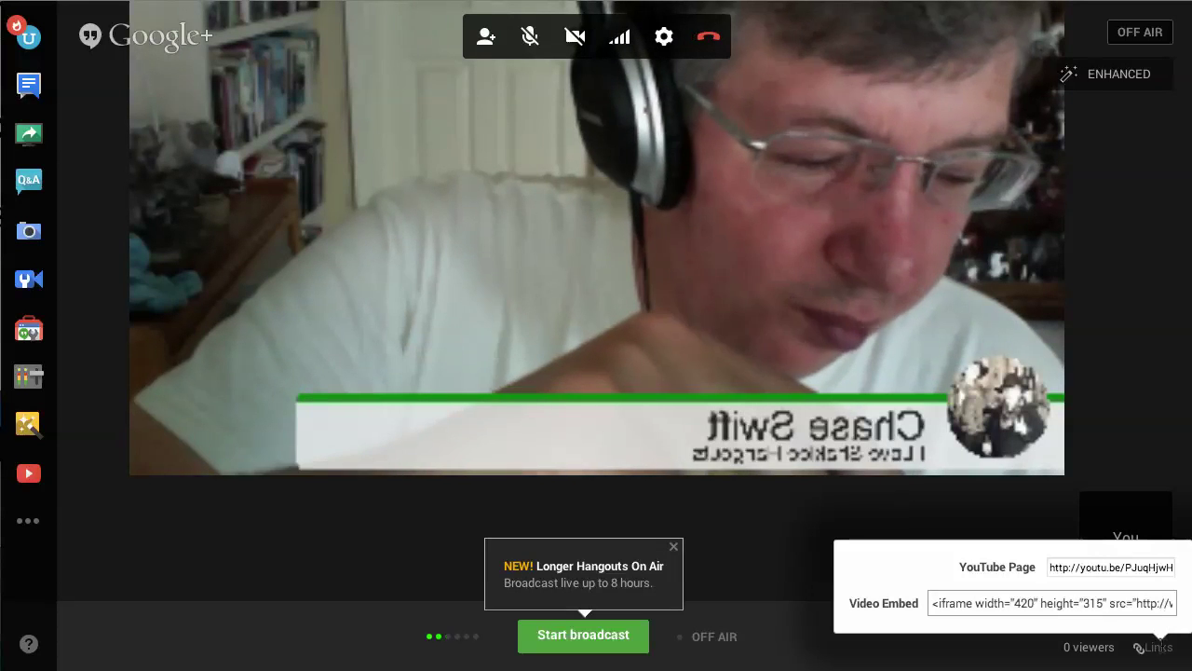
pyautogui.click(1098, 566)
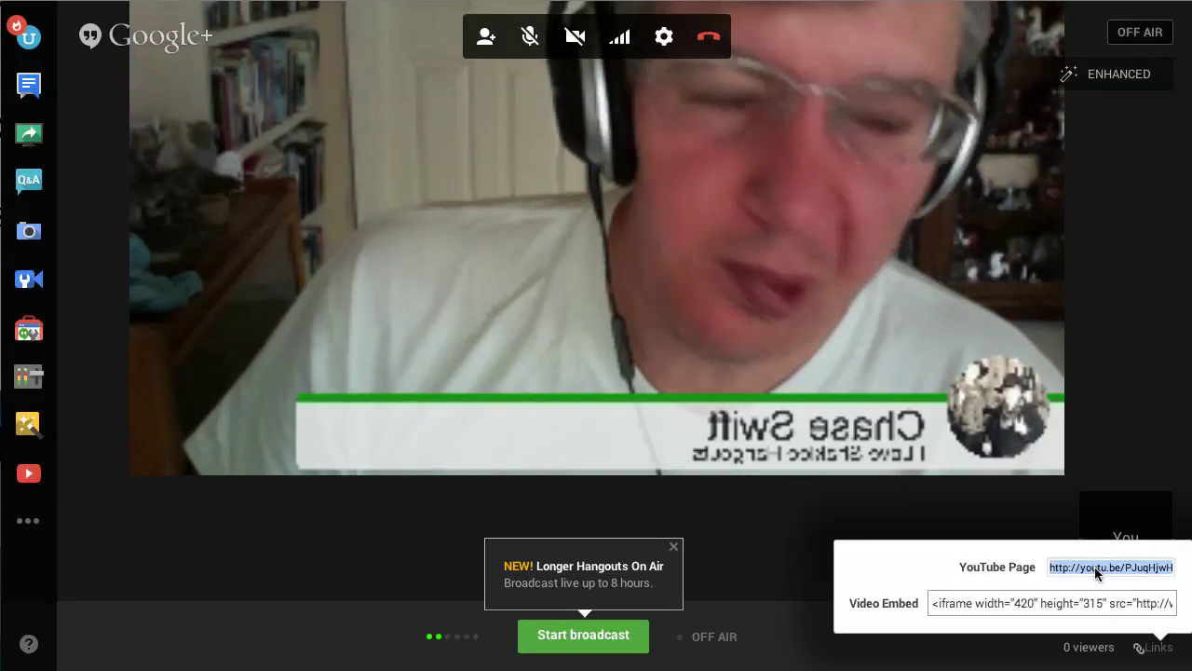
pyautogui.rightClick(1093, 568)
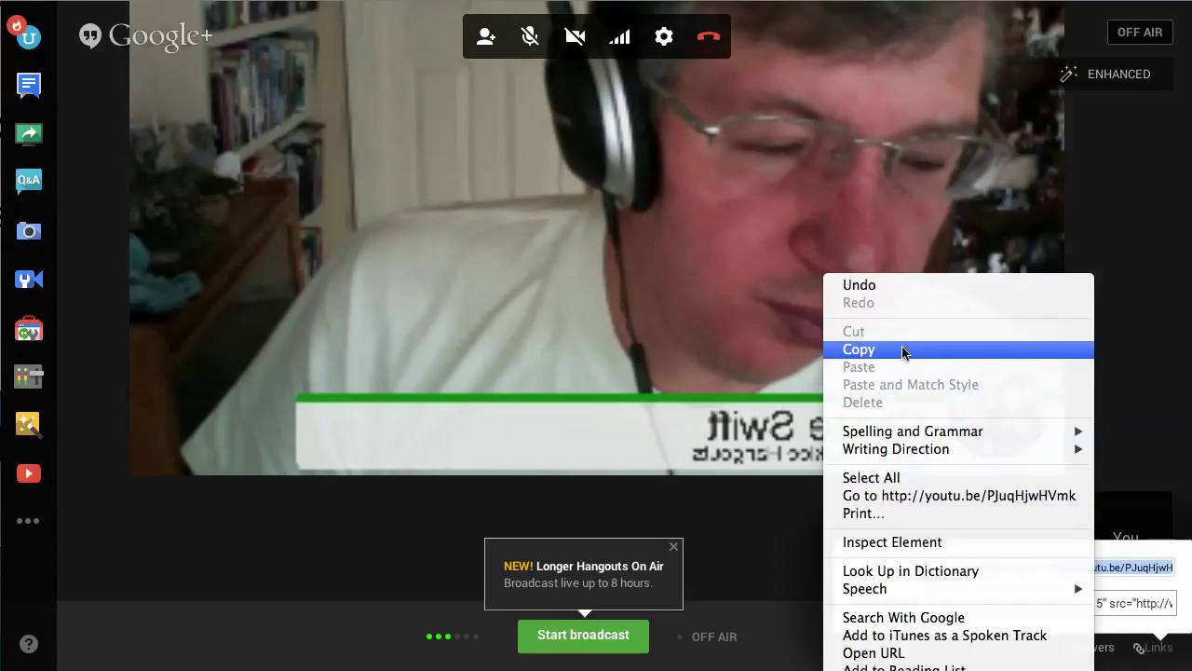
pyautogui.click(901, 350)
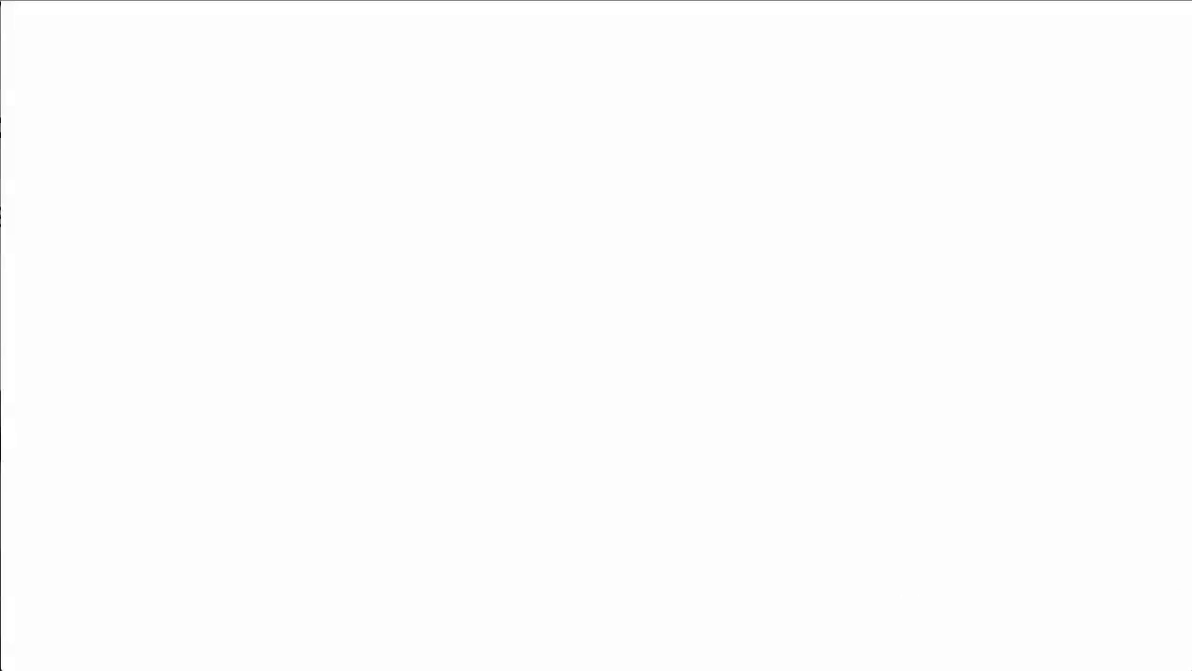
# Step: Switch to Facebook, open the Leading Healthy Lives page, hide its Admin Panel and scroll to the status box
pyautogui.click(639, 2)
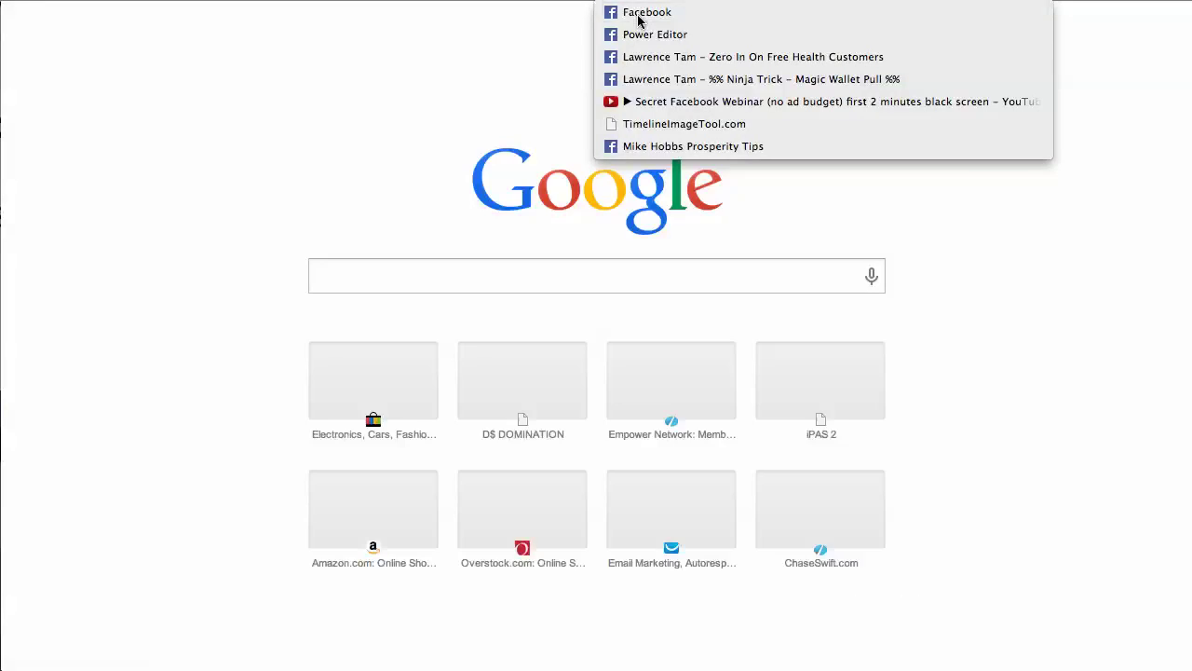
pyautogui.click(638, 17)
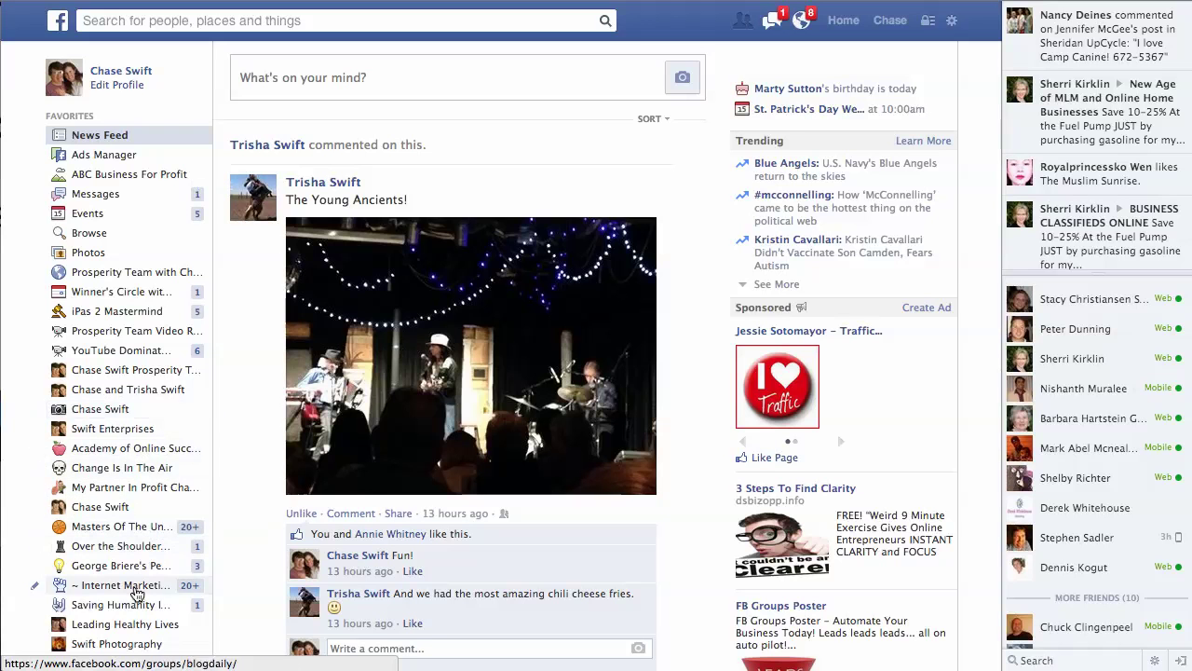
pyautogui.click(129, 624)
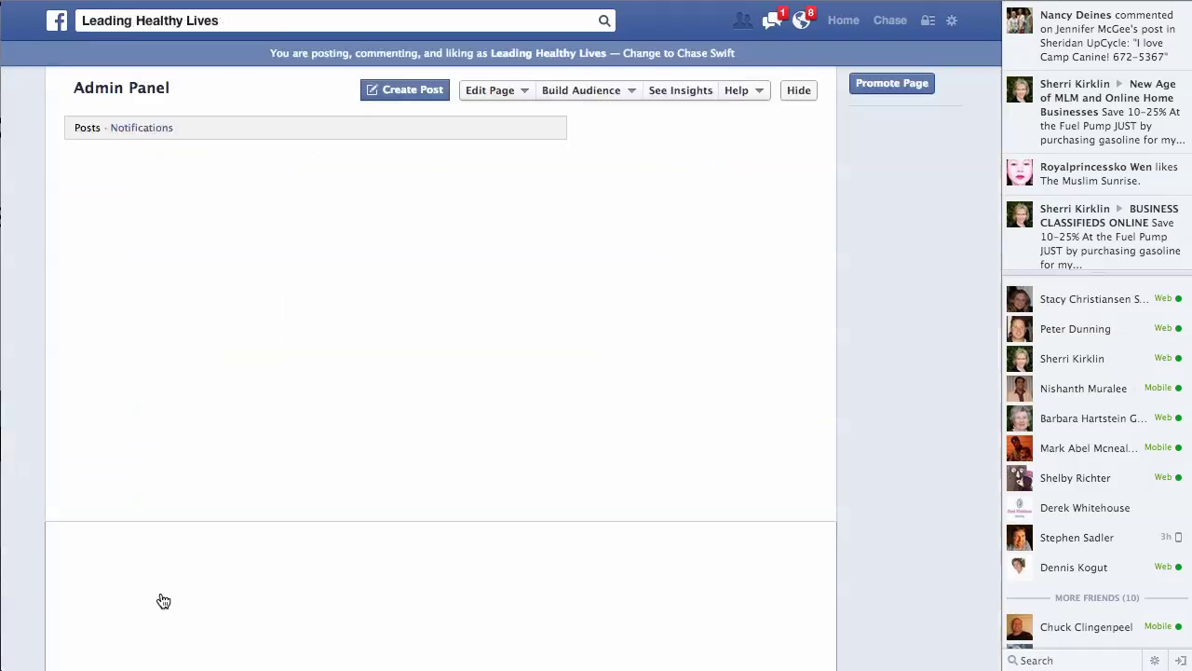
pyautogui.click(797, 92)
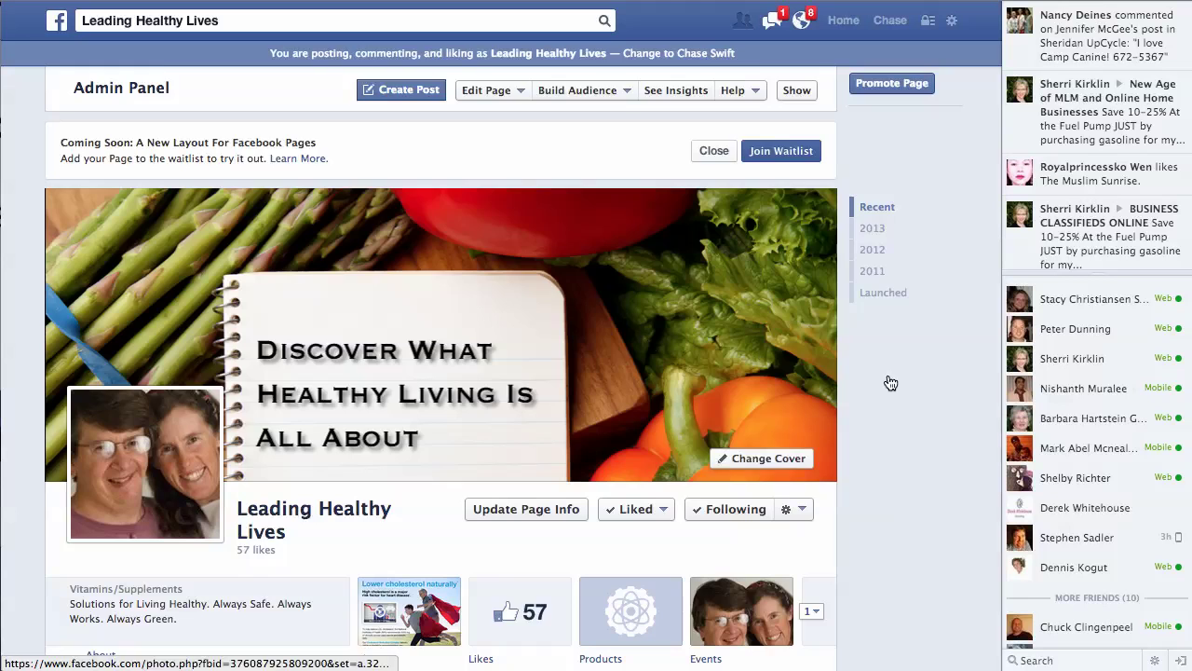
pyautogui.scroll(-5, 886, 377)
pyautogui.scroll(-1, 884, 373)
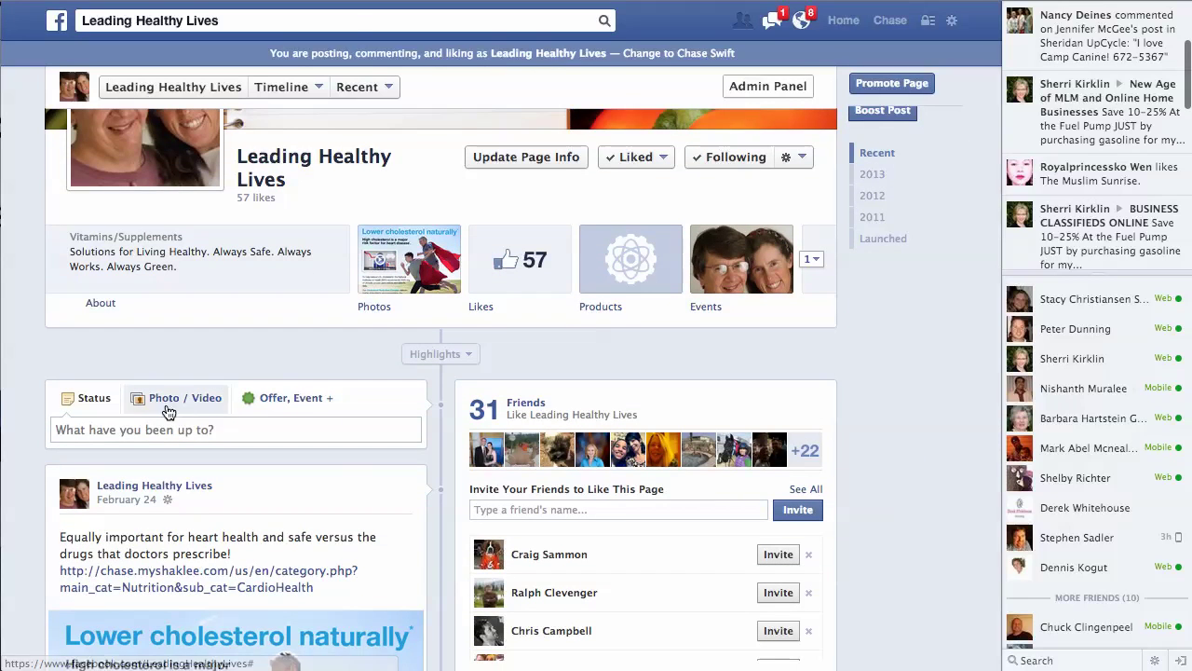
# Step: Write a page status inviting people to the LIVE Shaklee Hangout in 5 minutes
pyautogui.click(142, 433)
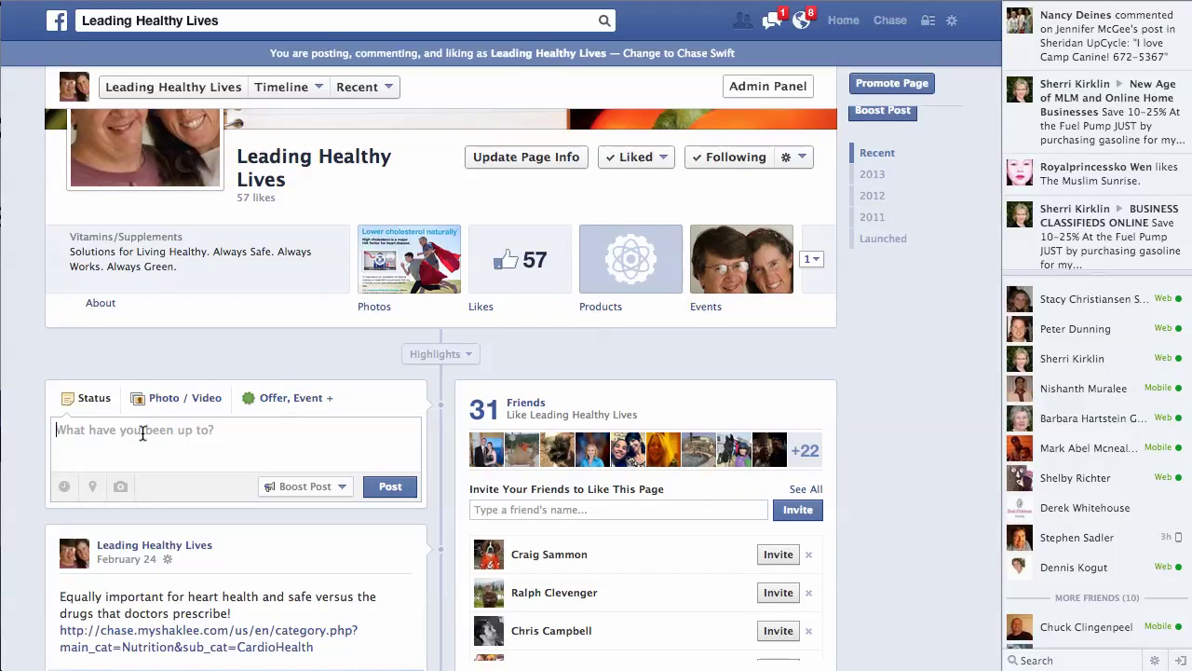
pyautogui.write('E')
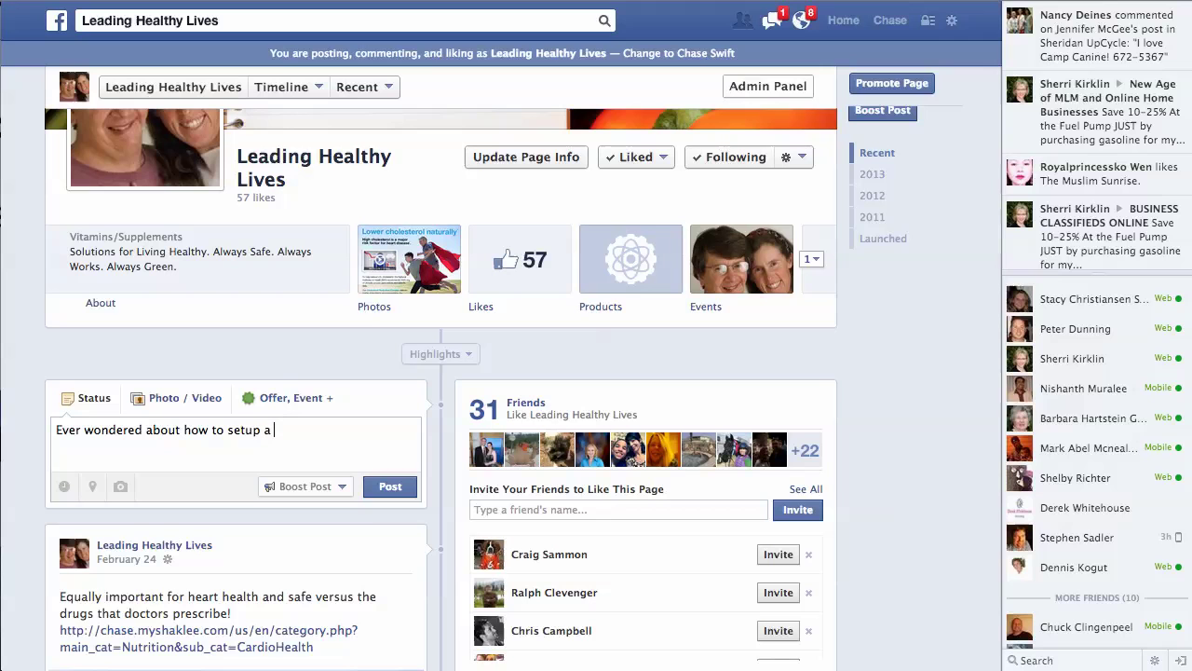
pyautogui.write('C')
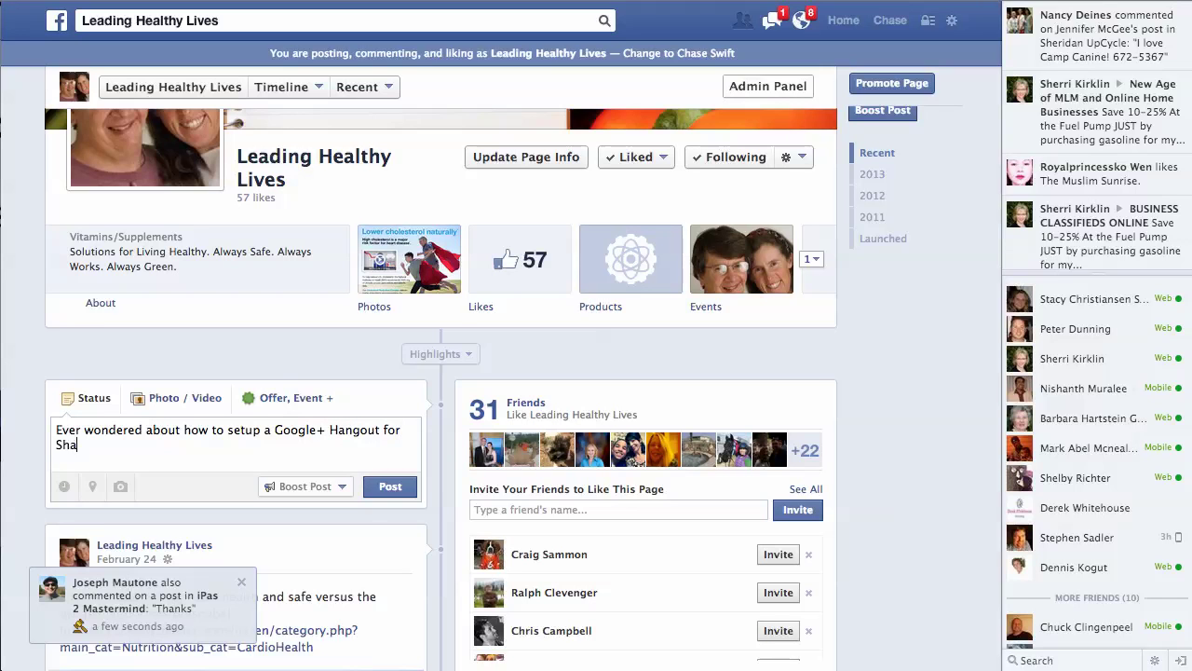
pyautogui.write('klee/')
pyautogui.press('BackSpace')
pyautogui.write('?')
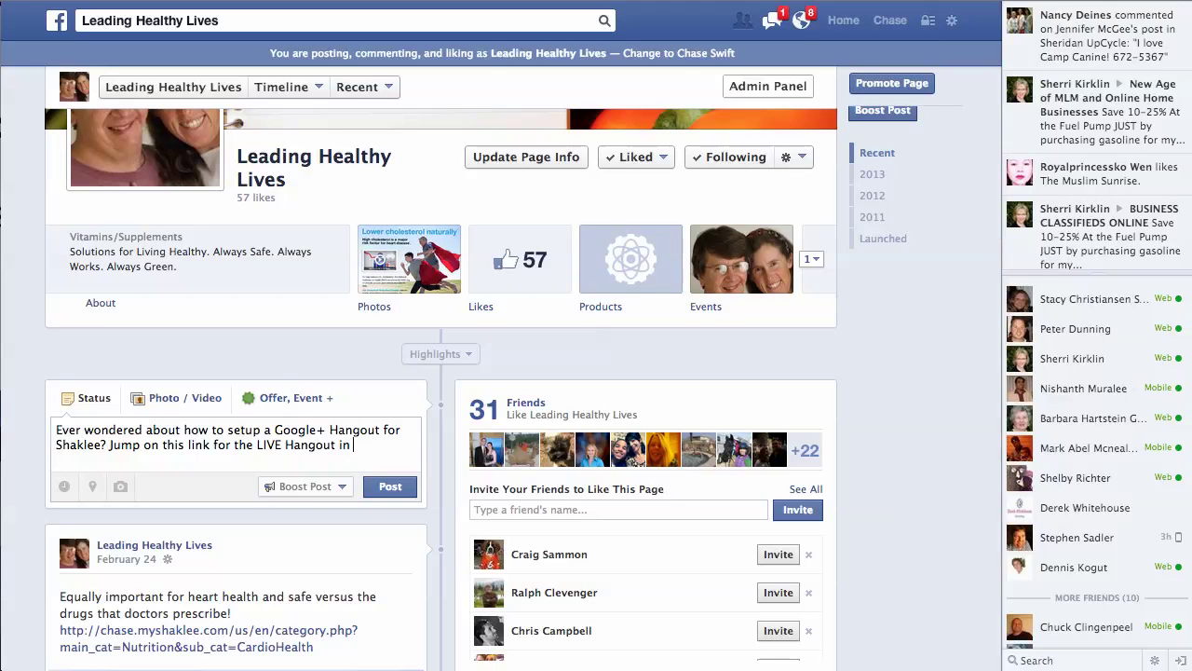
pyautogui.write('5')
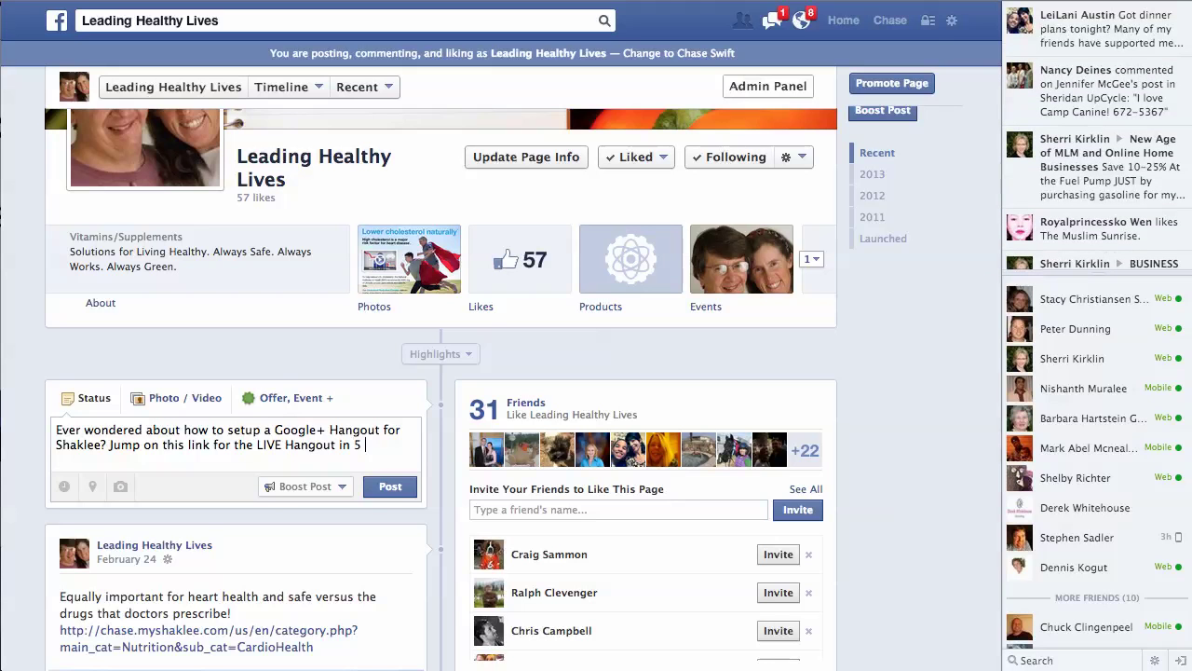
pyautogui.write(' minutes.')
# Step: Paste the youtu.be link after the text and add a space so its video preview loads
pyautogui.rightClick(124, 459)
pyautogui.click(158, 530)
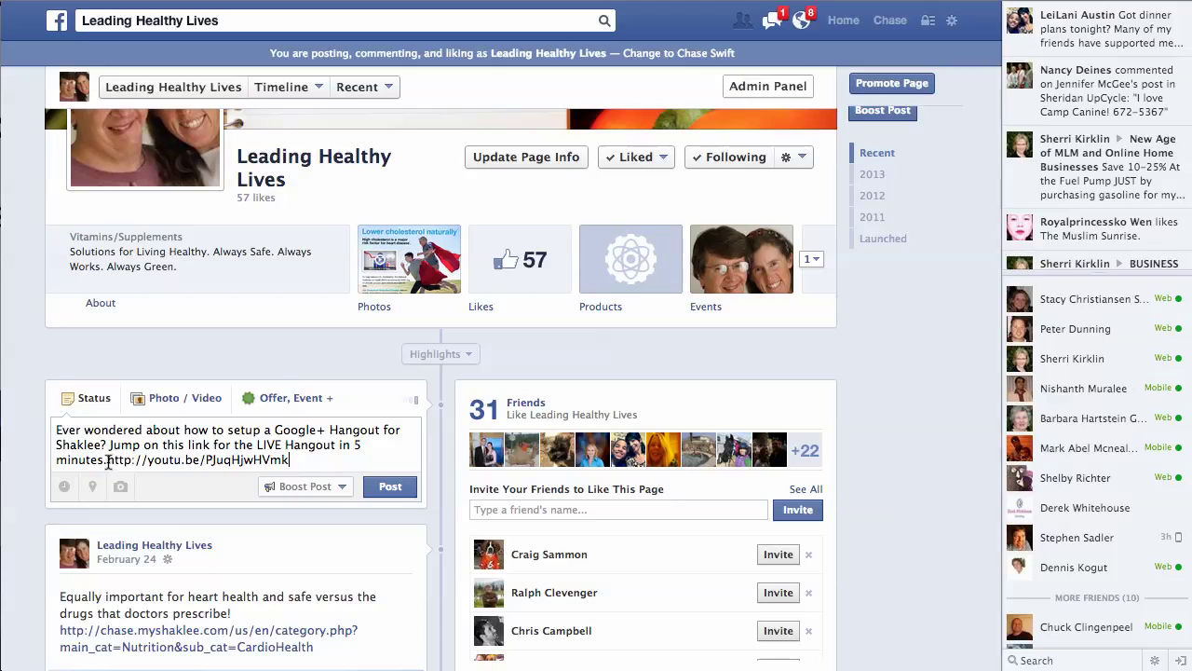
pyautogui.click(107, 459)
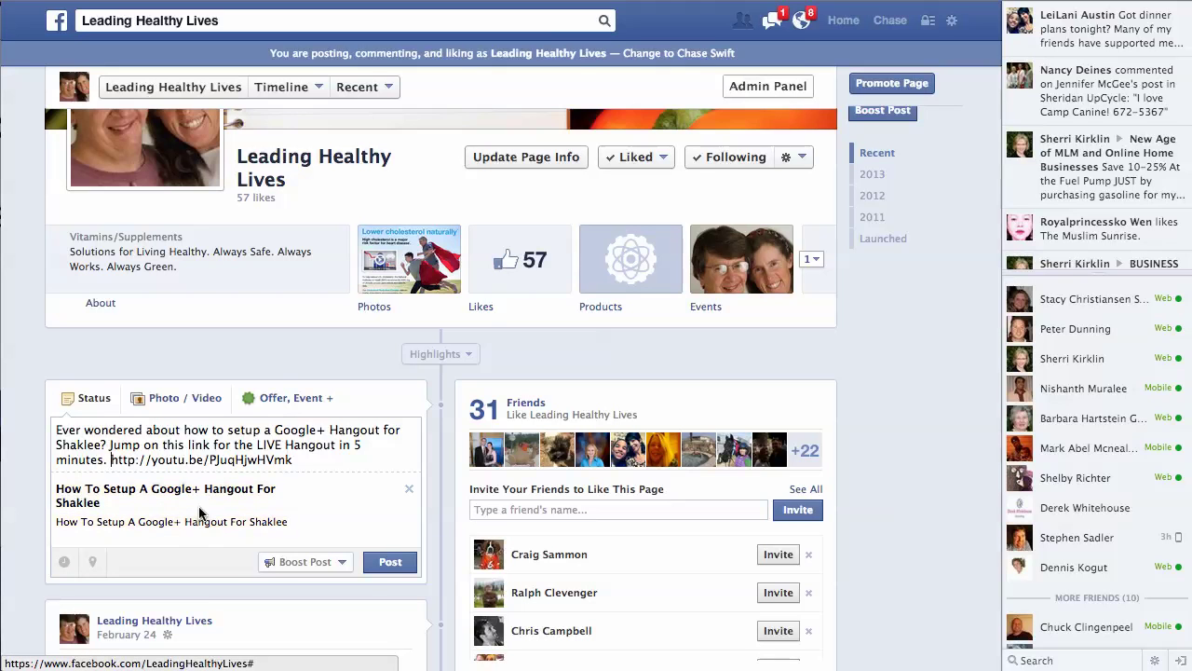
# Step: Publish the invitation post and scroll down to see it on the Leading Healthy Lives timeline
pyautogui.click(390, 563)
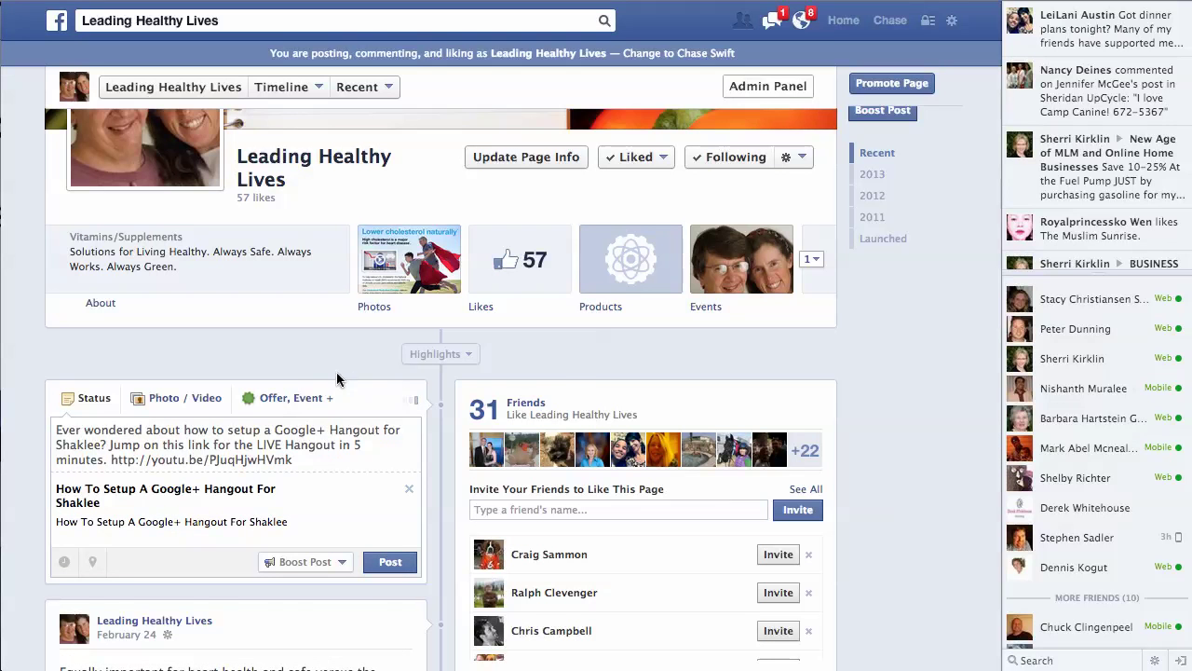
pyautogui.scroll(-5, 569, 351)
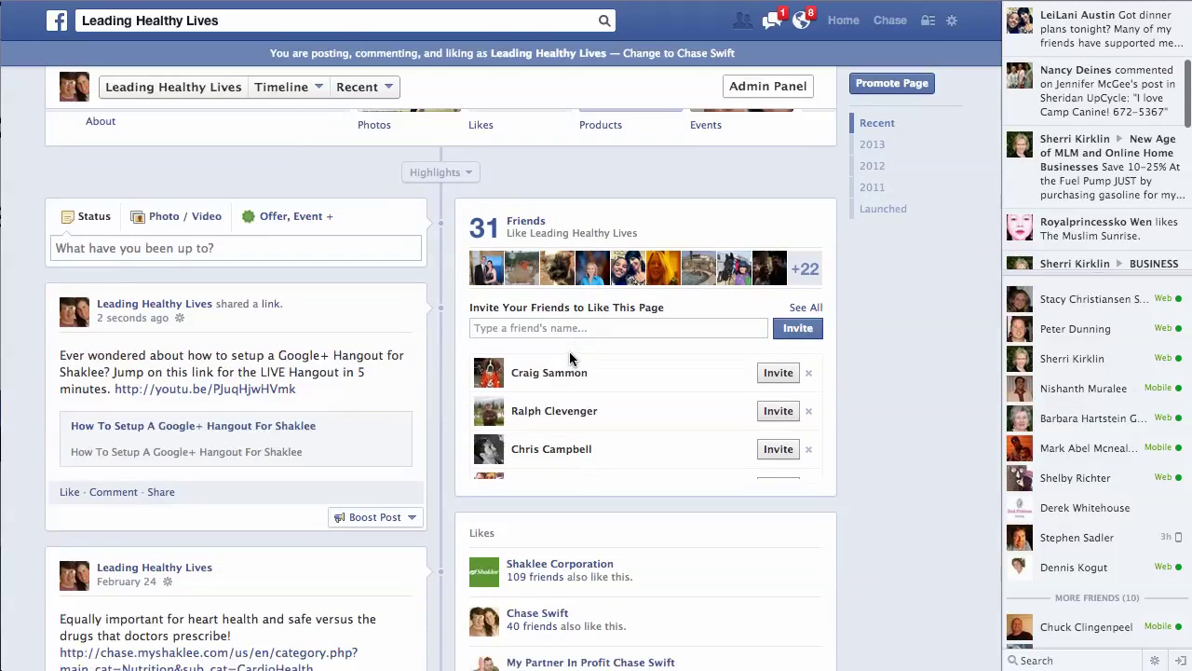
pyautogui.scroll(-2, 408, 357)
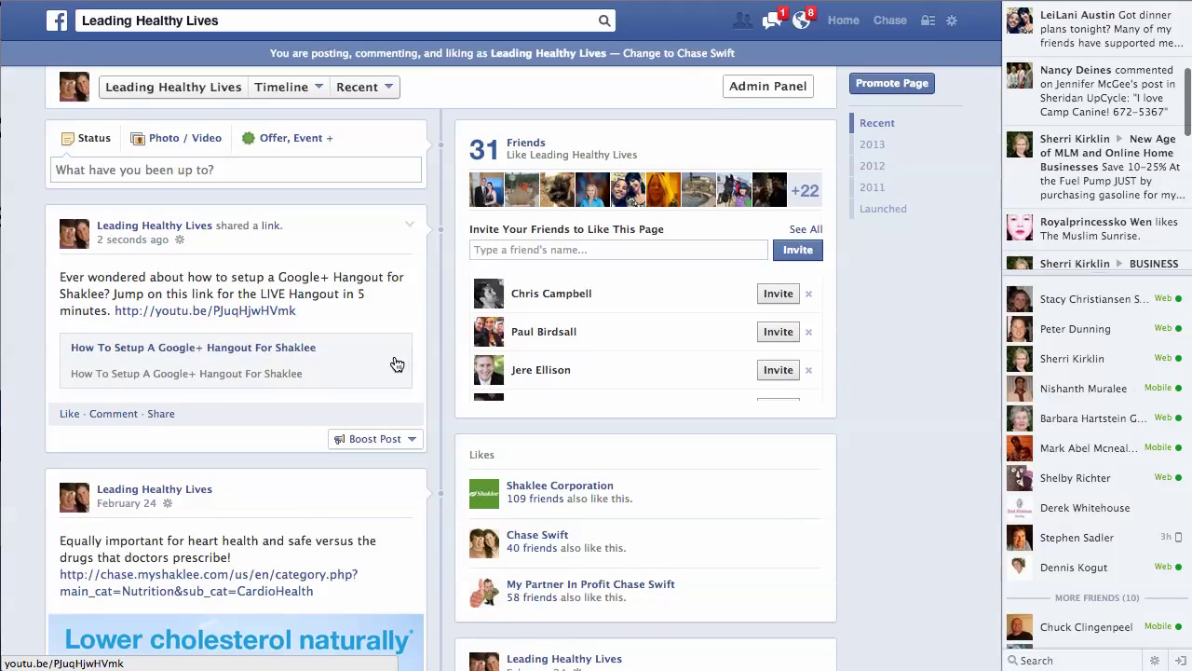
pyautogui.click(185, 317)
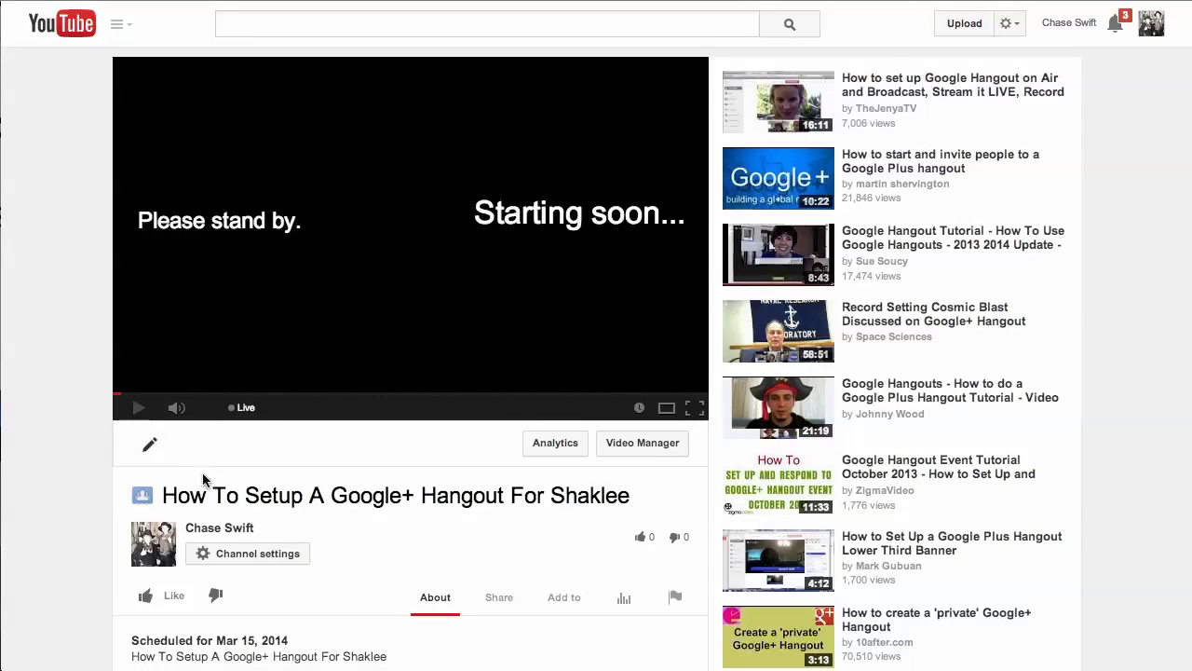
pyautogui.moveTo(454, 494); pyautogui.dragTo(634, 494)
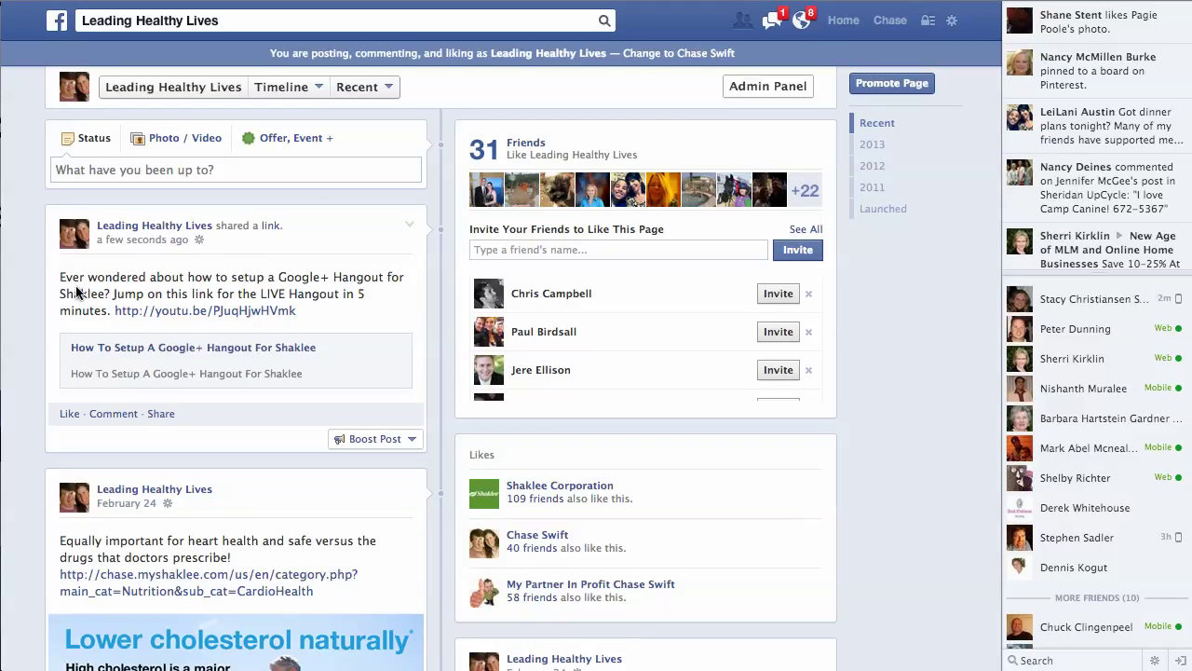
# Step: Select the published post's sentence and YouTube link, then bring up the Hangout's video filter effects
pyautogui.moveTo(82, 277); pyautogui.dragTo(111, 308)
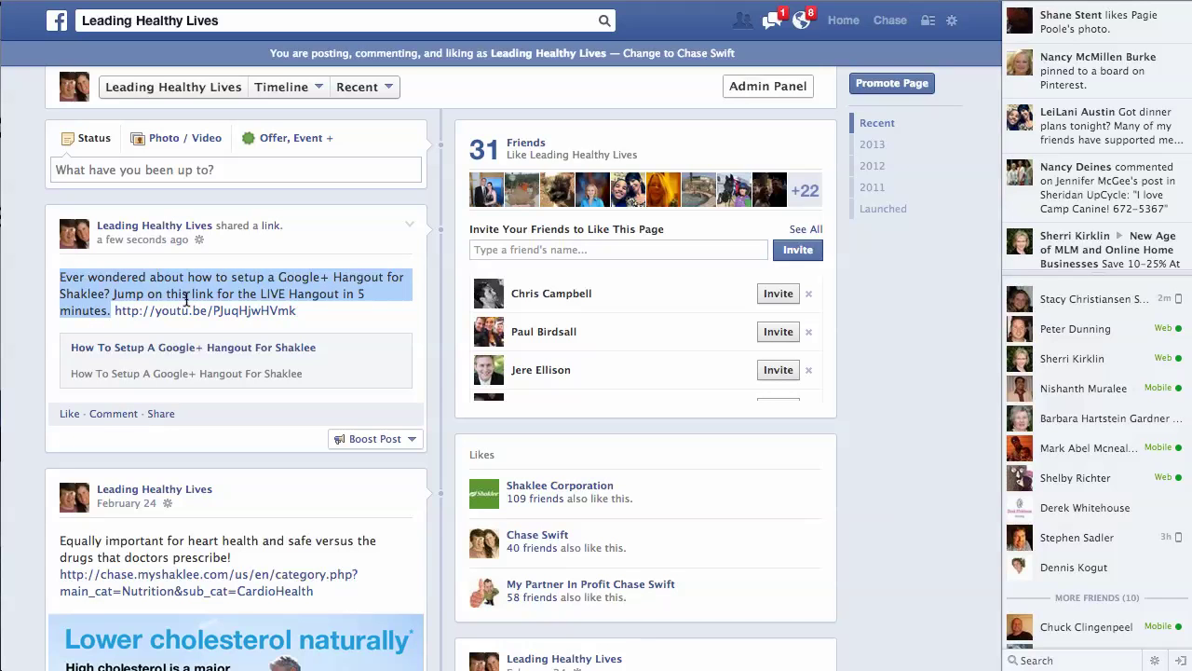
pyautogui.moveTo(312, 311); pyautogui.dragTo(252, 317)
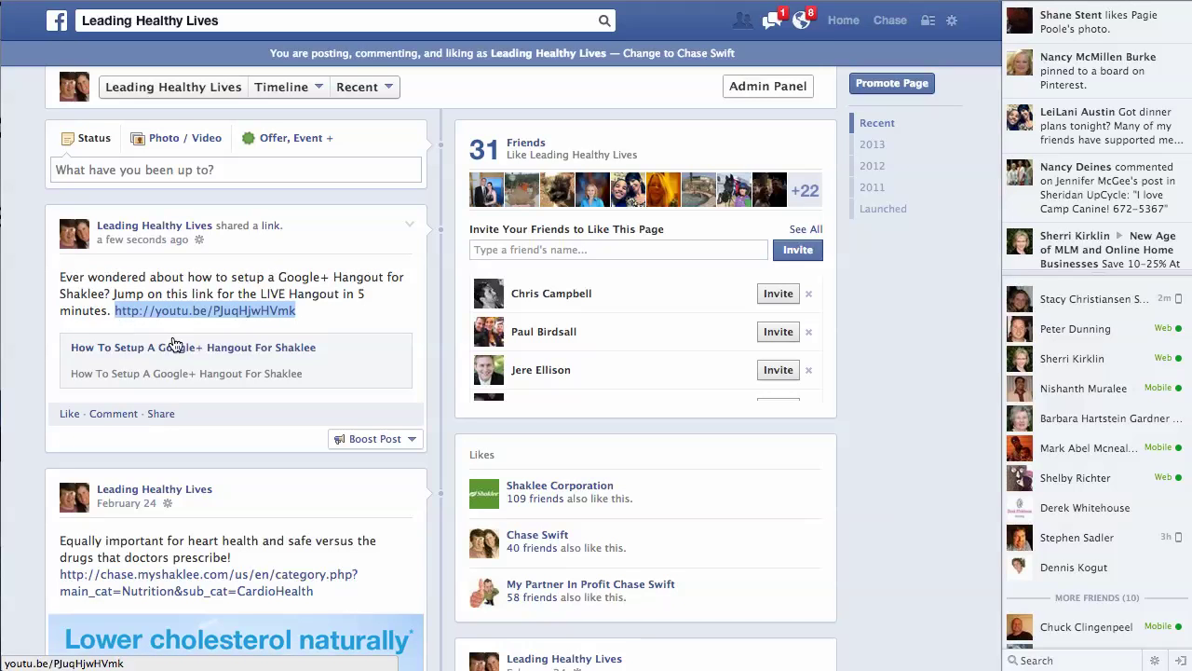
pyautogui.click(206, 289)
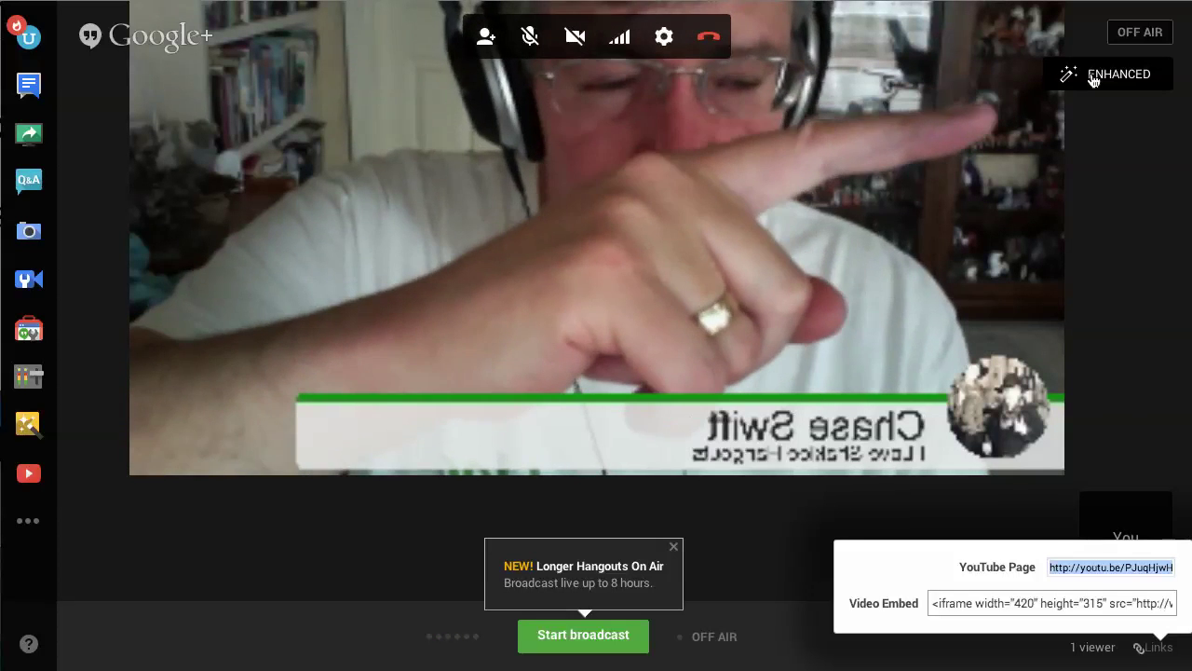
pyautogui.click(1094, 80)
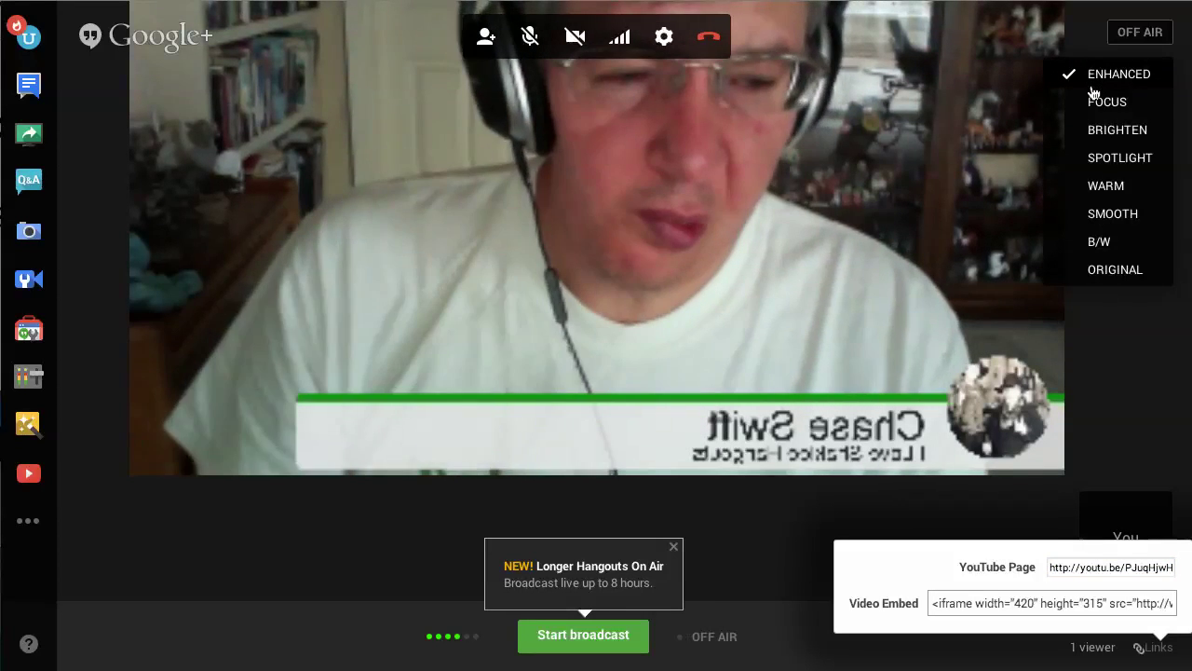
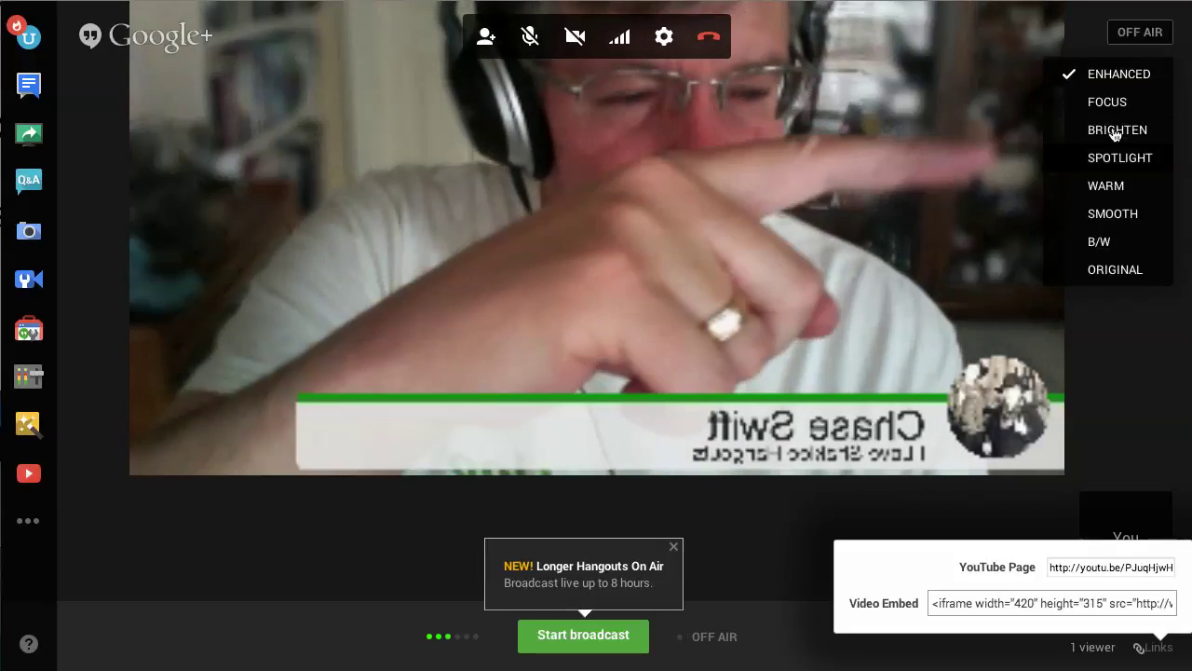
# Step: Close the effects list with Enhanced kept and start the broadcast to reach the Broadcasting Publicly confirmation
pyautogui.click(1108, 74)
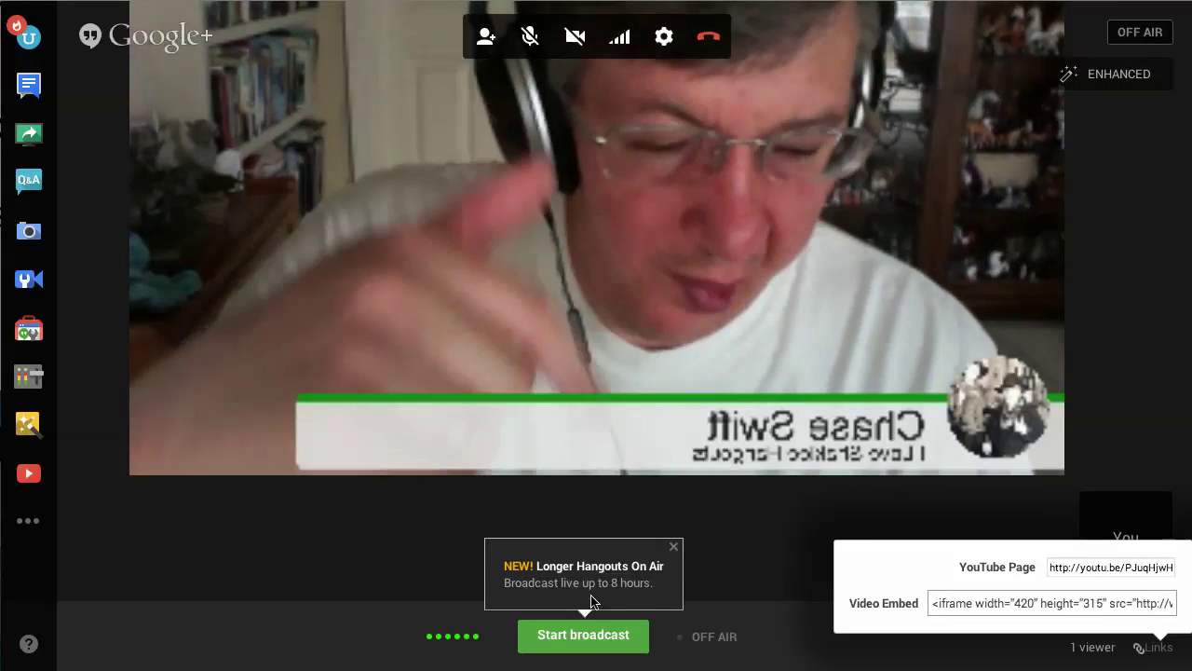
pyautogui.click(572, 637)
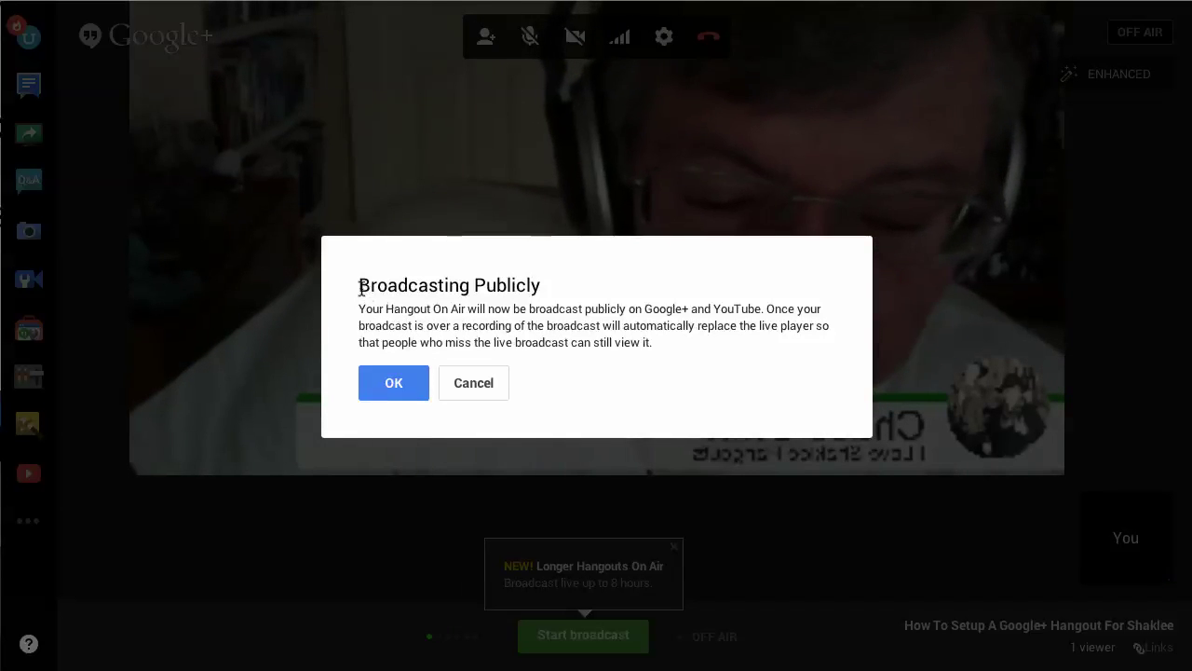
# Step: Point out the Broadcasting Publicly heading, then confirm with OK to go live on Google+ and YouTube
pyautogui.moveTo(420, 285); pyautogui.dragTo(536, 289)
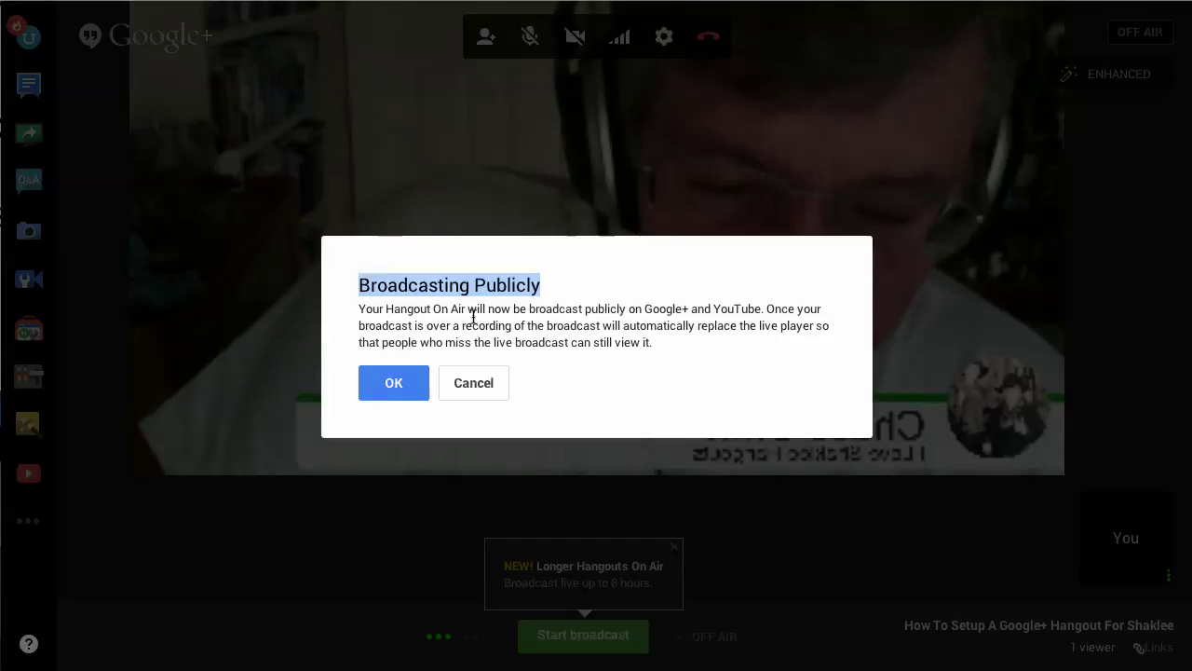
pyautogui.click(397, 389)
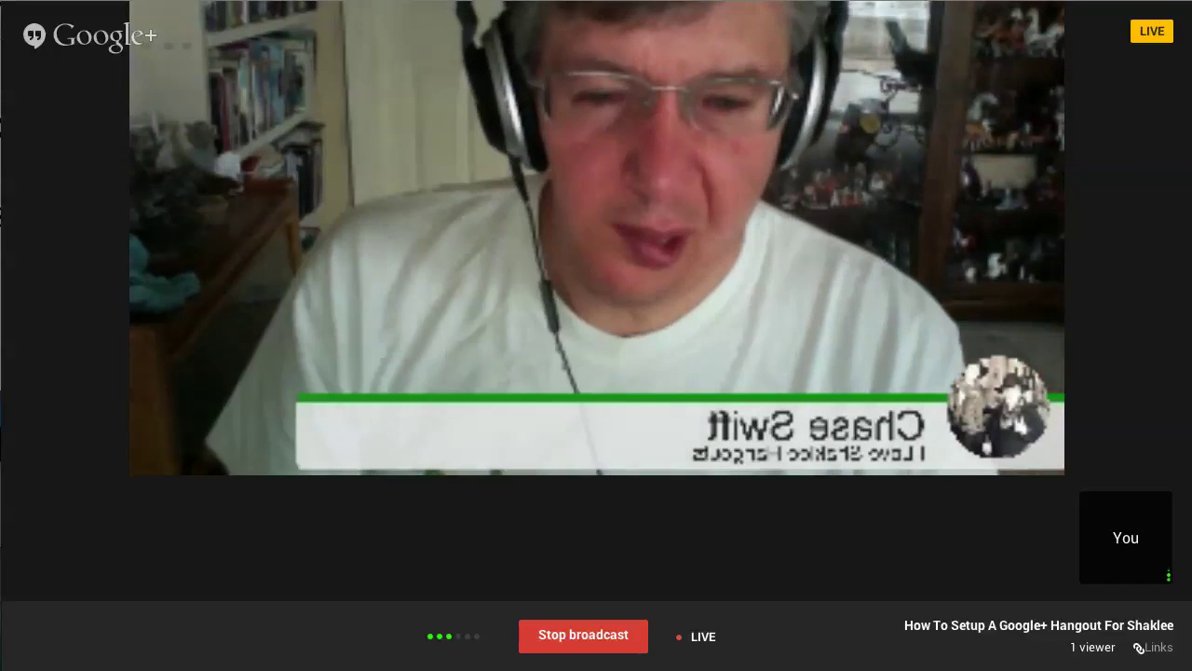
# Step: Once the status shows LIVE, go to the broadcast's YouTube watch page through its title link
pyautogui.moveTo(148, 49)
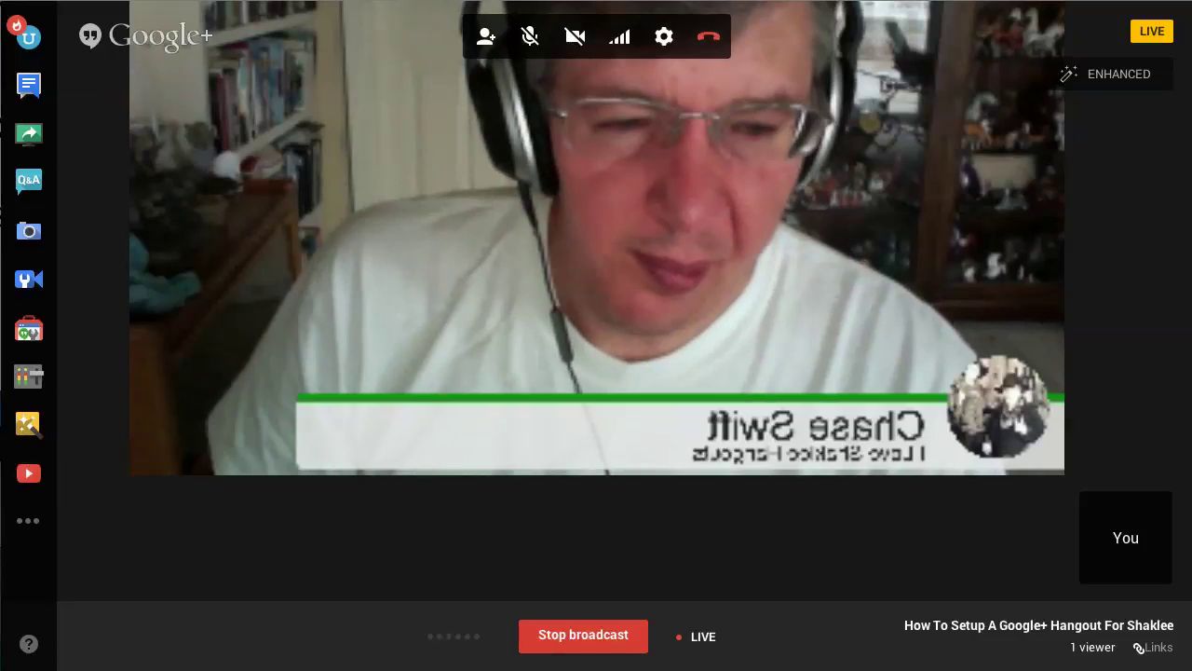
pyautogui.click(735, 3)
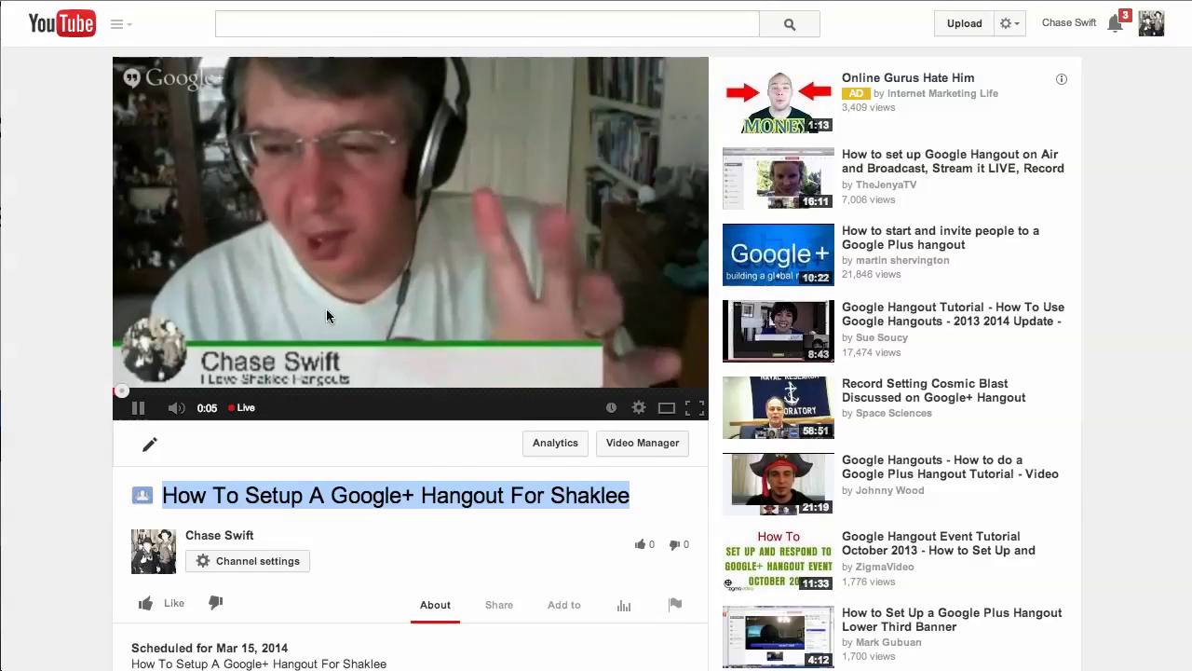
# Step: Pause the live stream on YouTube and switch the player to its Large size
pyautogui.click(138, 412)
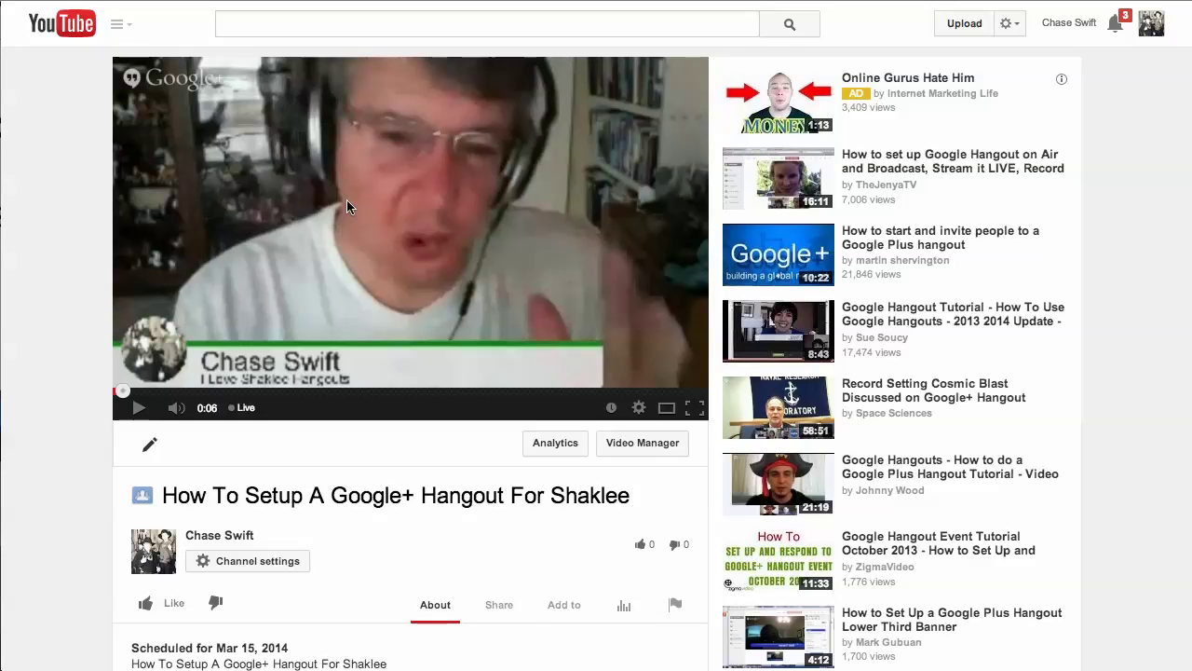
pyautogui.scroll(-1, 346, 200)
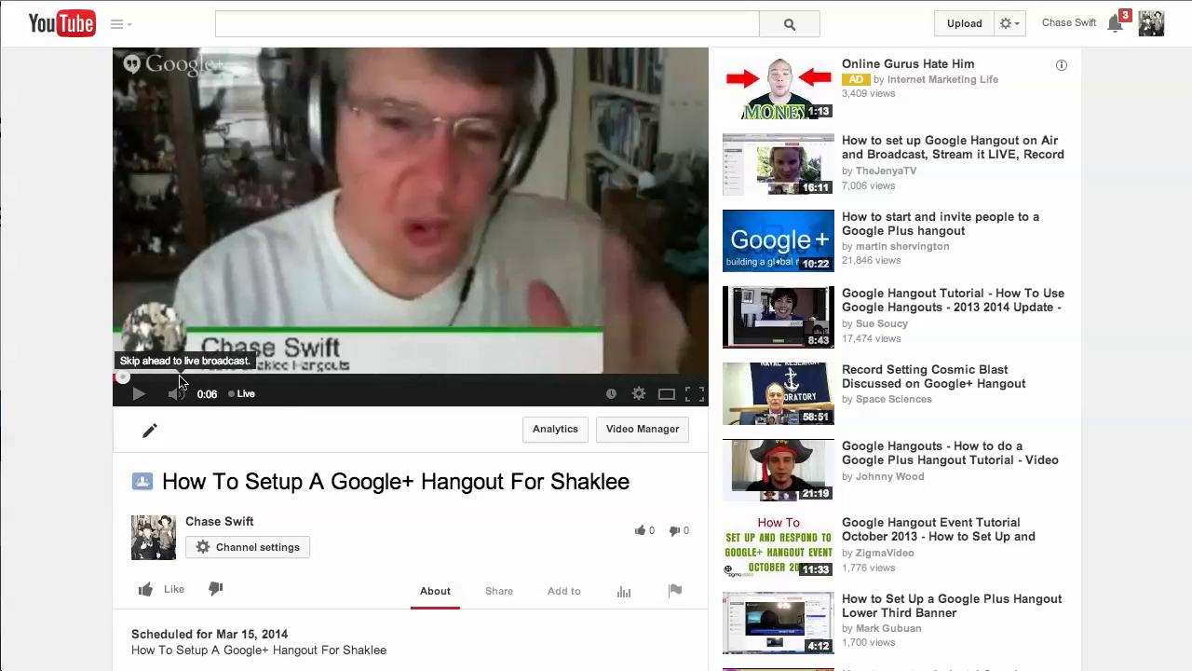
pyautogui.moveTo(207, 403)
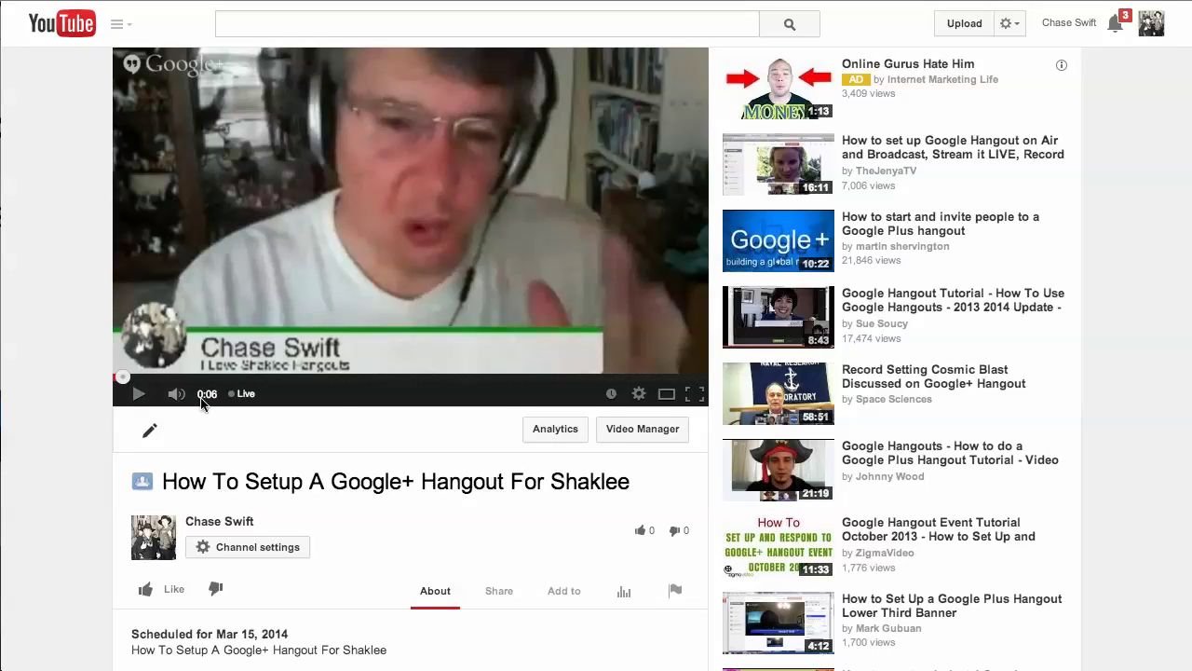
pyautogui.click(666, 397)
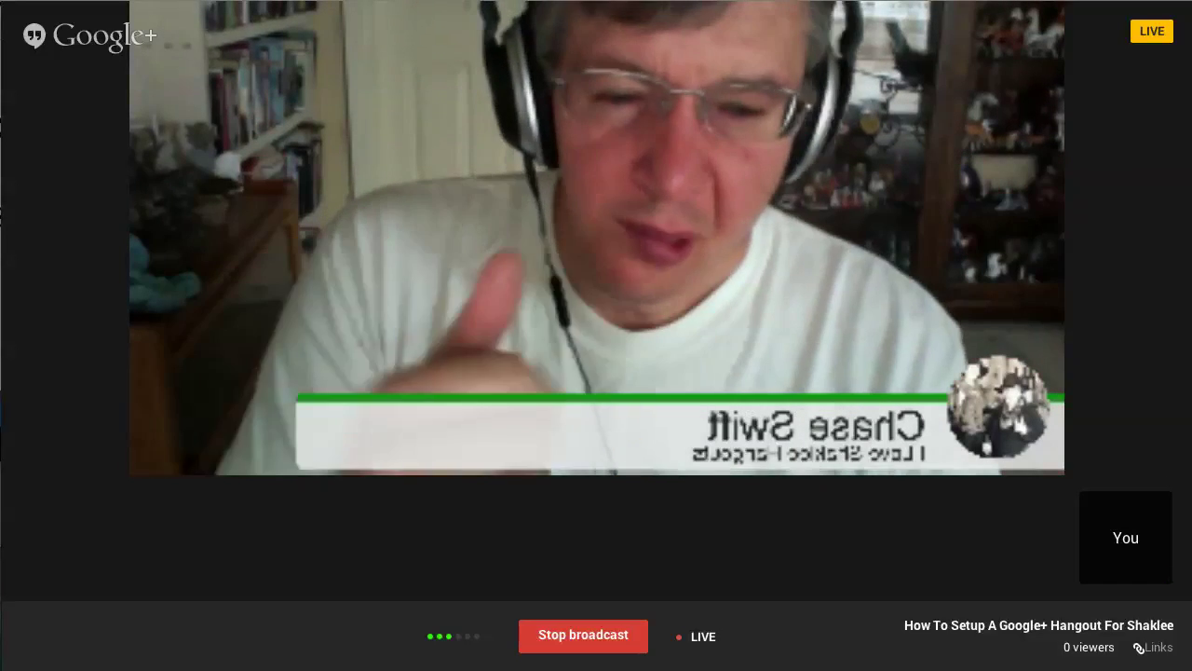
# Step: Return to the live Hangout window so its toolbars show
pyautogui.moveTo(146, 457)
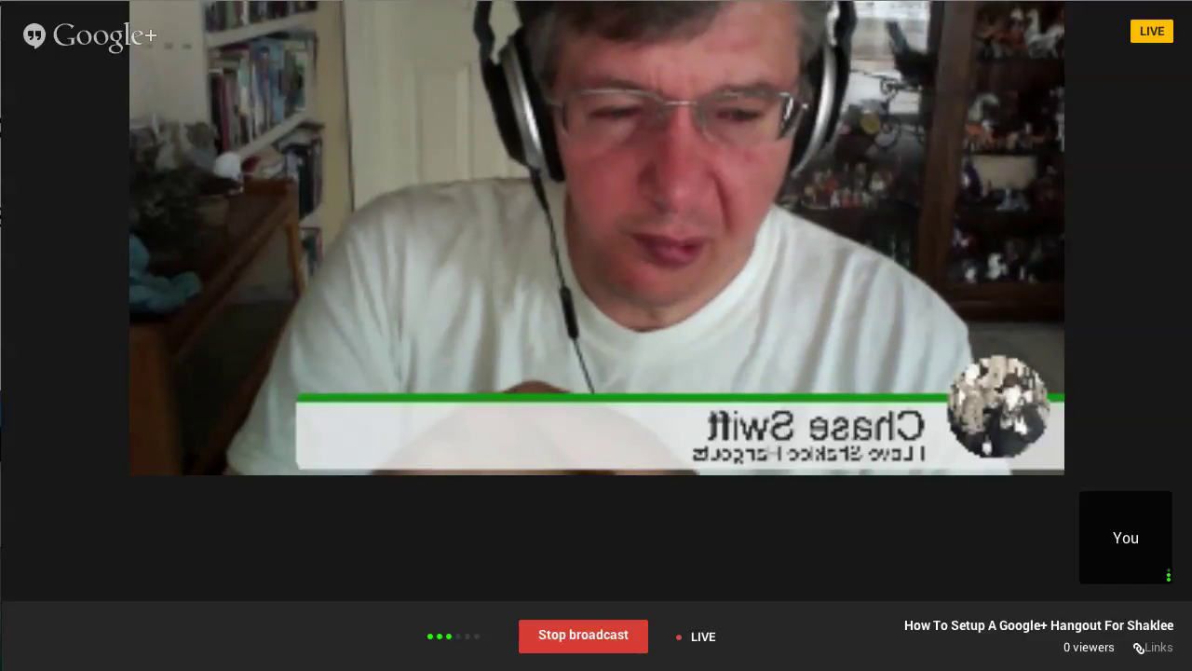
pyautogui.moveTo(580, 452)
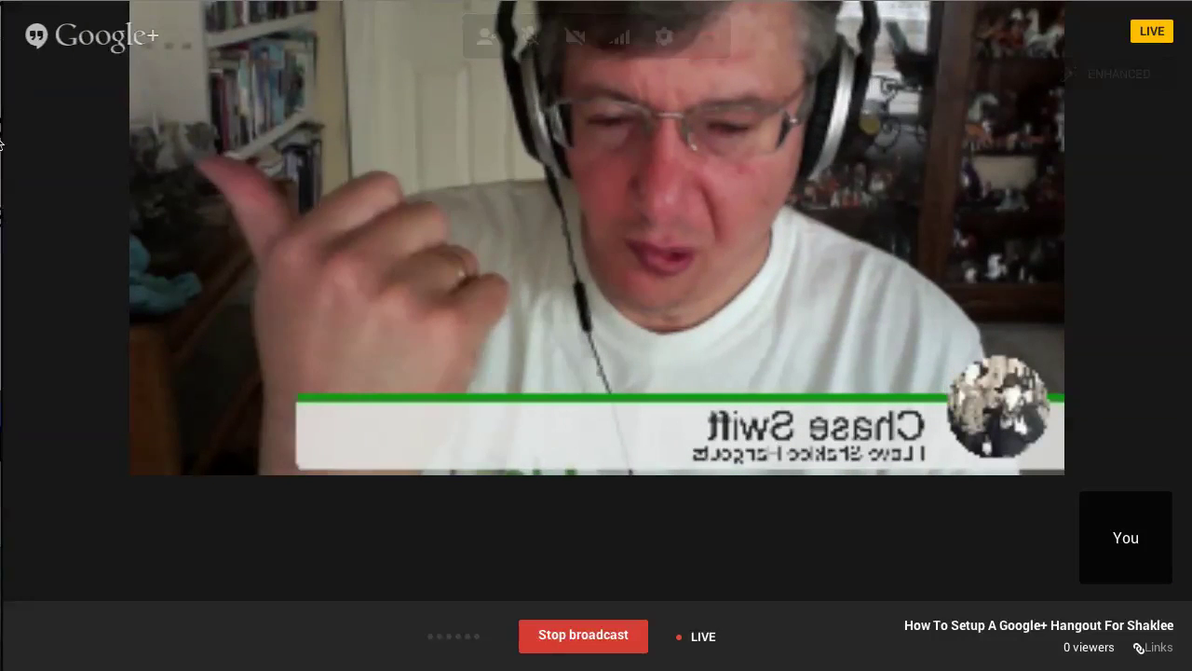
pyautogui.moveTo(174, 138)
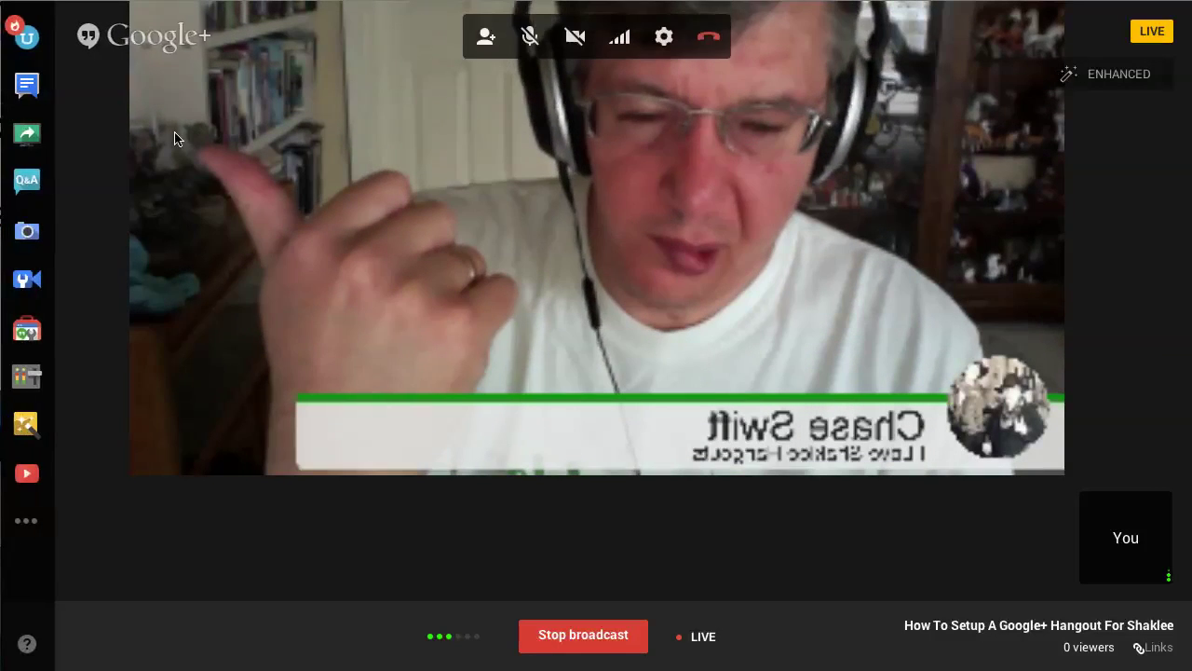
# Step: Screen-share the Calculator window in the Hangout
pyautogui.click(28, 135)
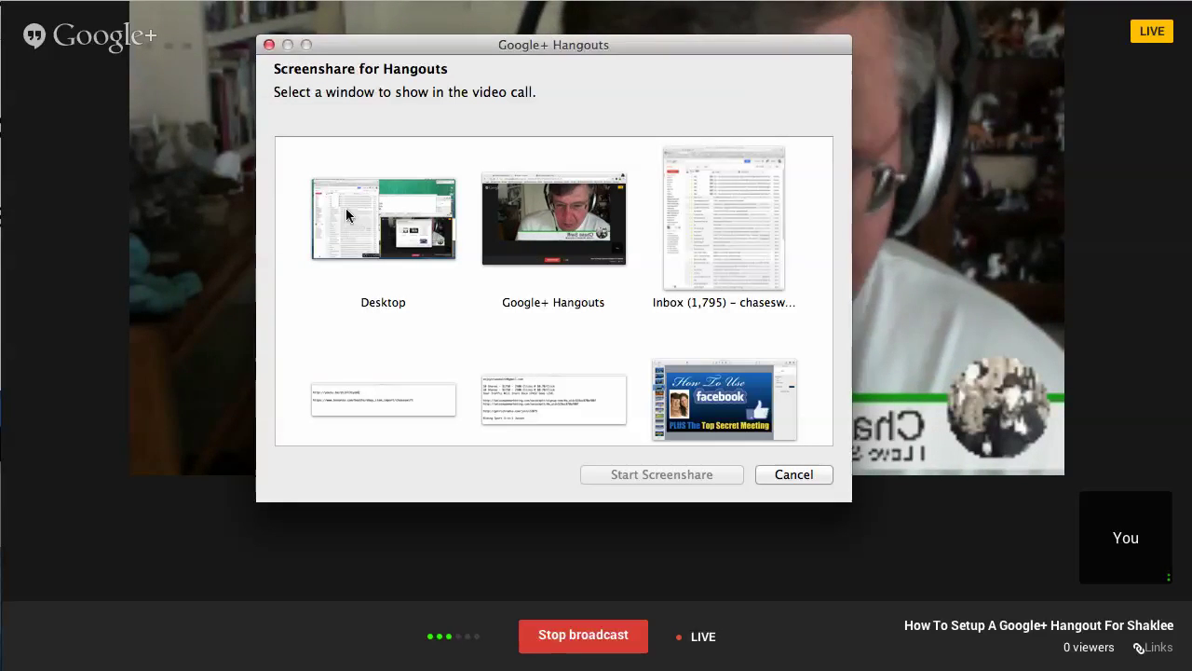
pyautogui.click(562, 223)
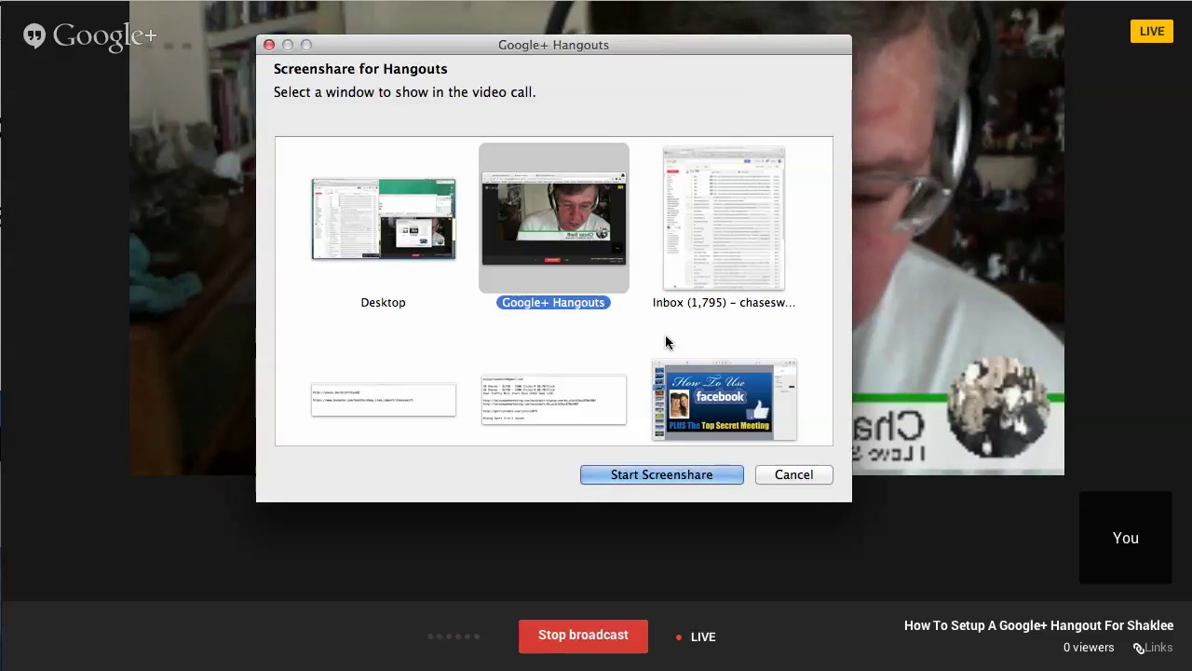
pyautogui.scroll(-5, 708, 335)
pyautogui.scroll(-3, 708, 352)
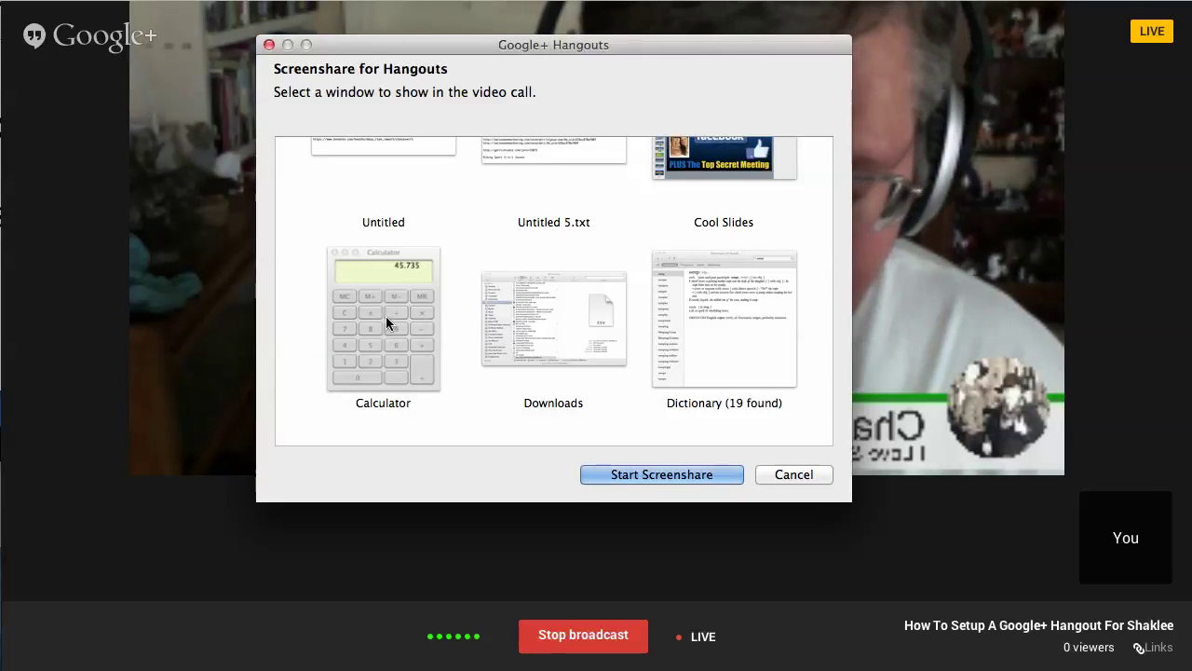
pyautogui.click(386, 318)
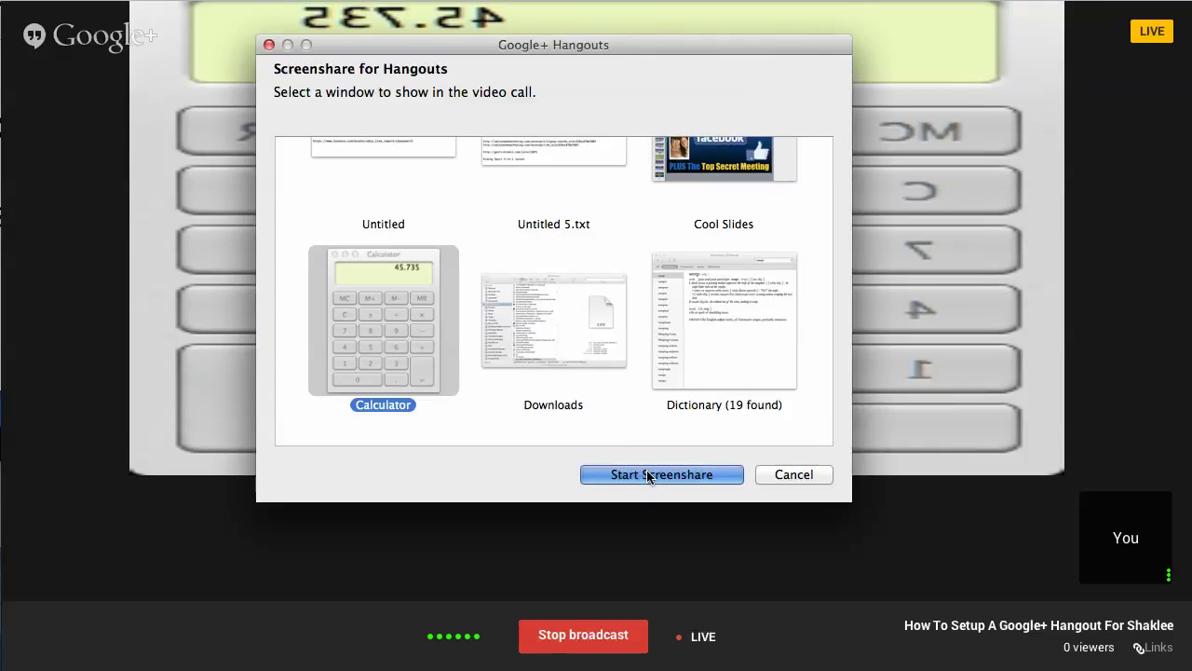
pyautogui.click(649, 475)
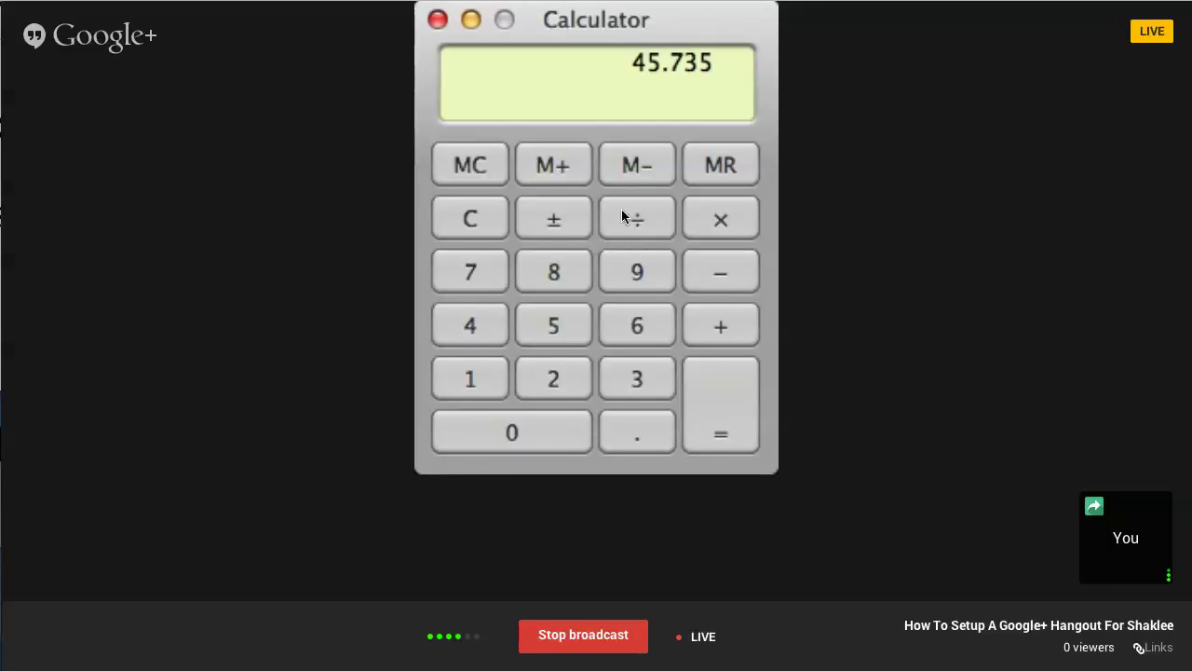
# Step: Clear the Calculator, compute 8569 ÷ 9 = 952.111…, then clear it back to 0
pyautogui.click(470, 208)
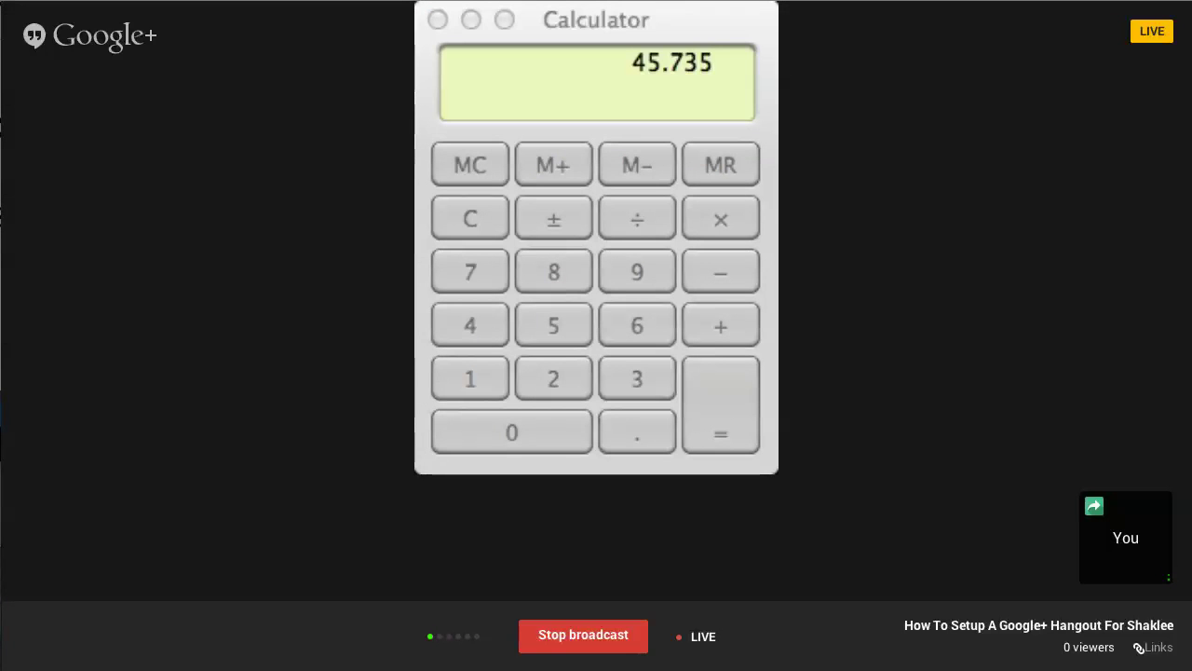
pyautogui.click(460, 203)
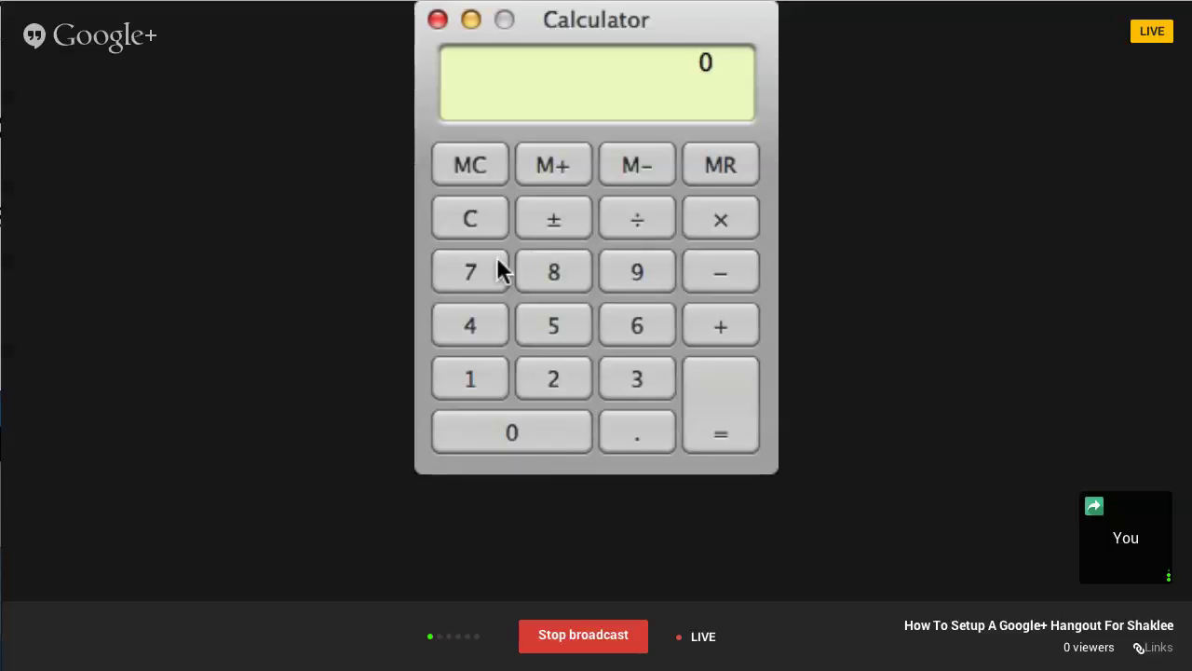
pyautogui.click(540, 274)
pyautogui.click(627, 321)
pyautogui.click(629, 274)
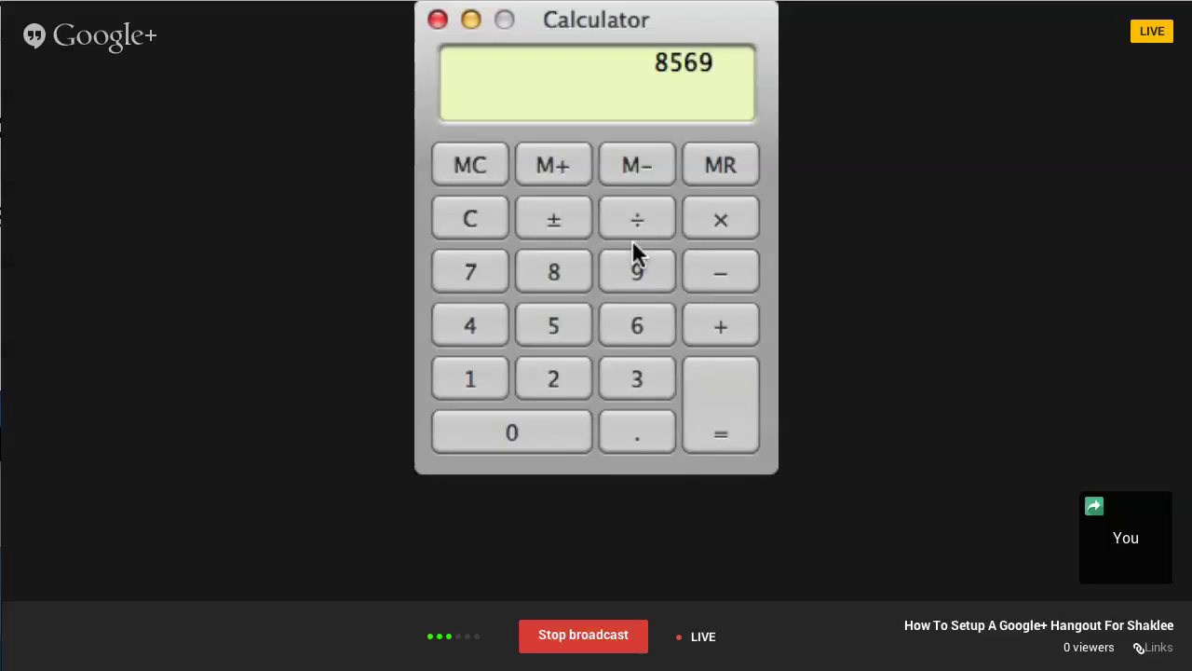
pyautogui.click(645, 216)
pyautogui.click(617, 274)
pyautogui.click(723, 373)
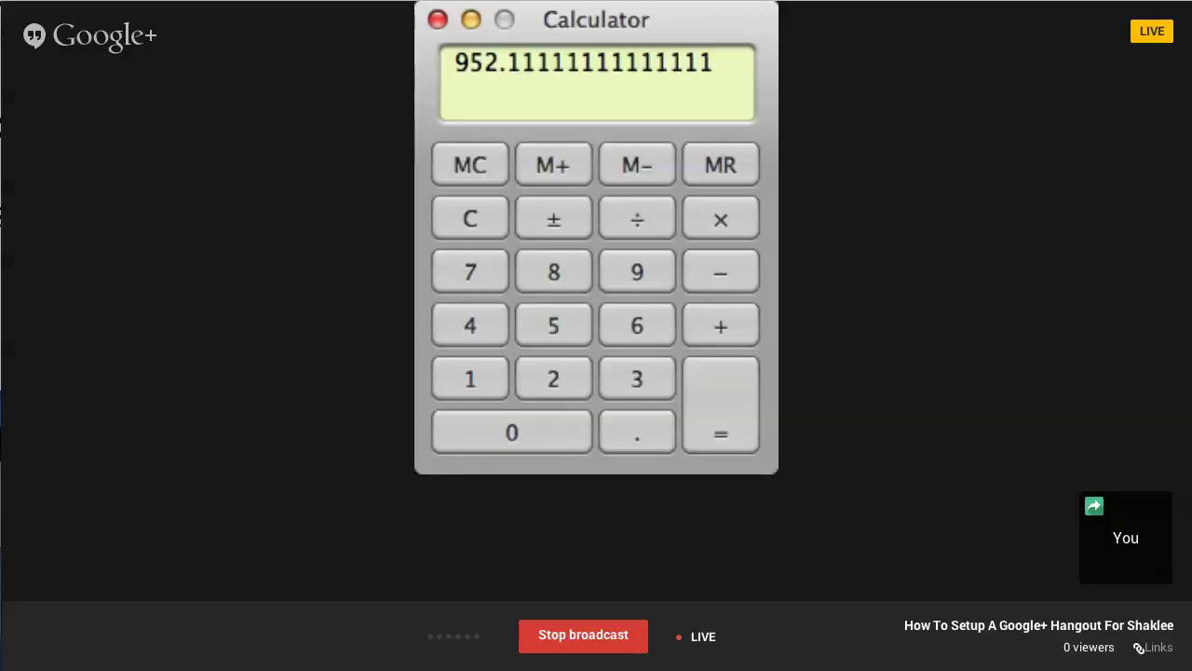
pyautogui.click(475, 220)
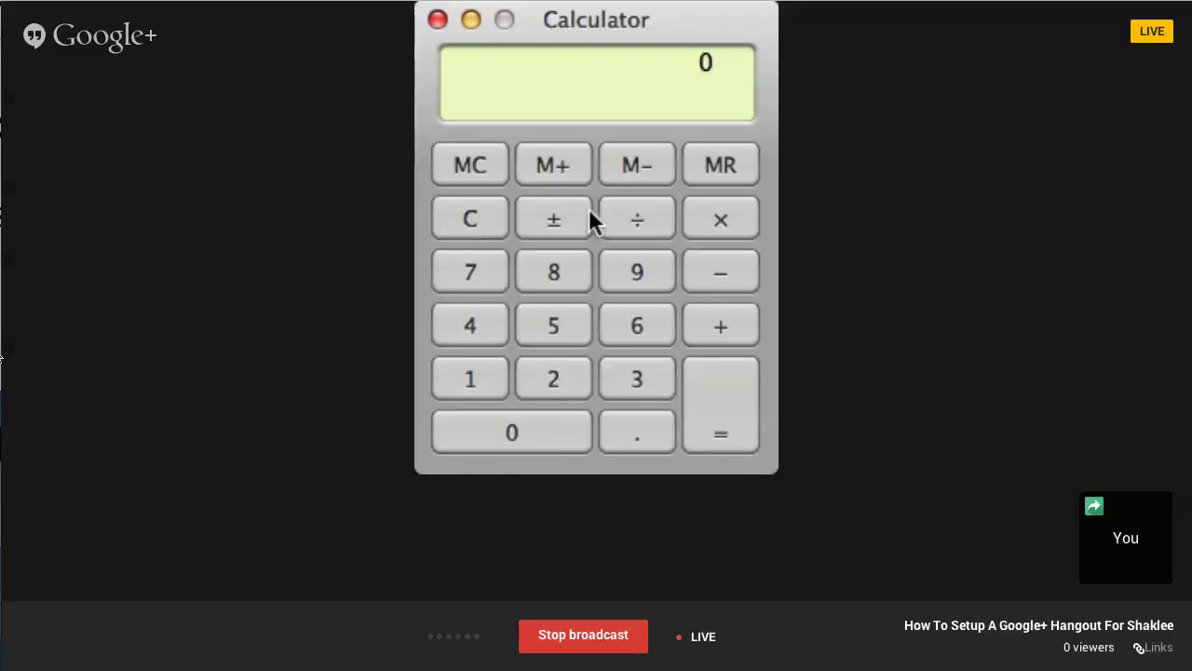
pyautogui.click(213, 85)
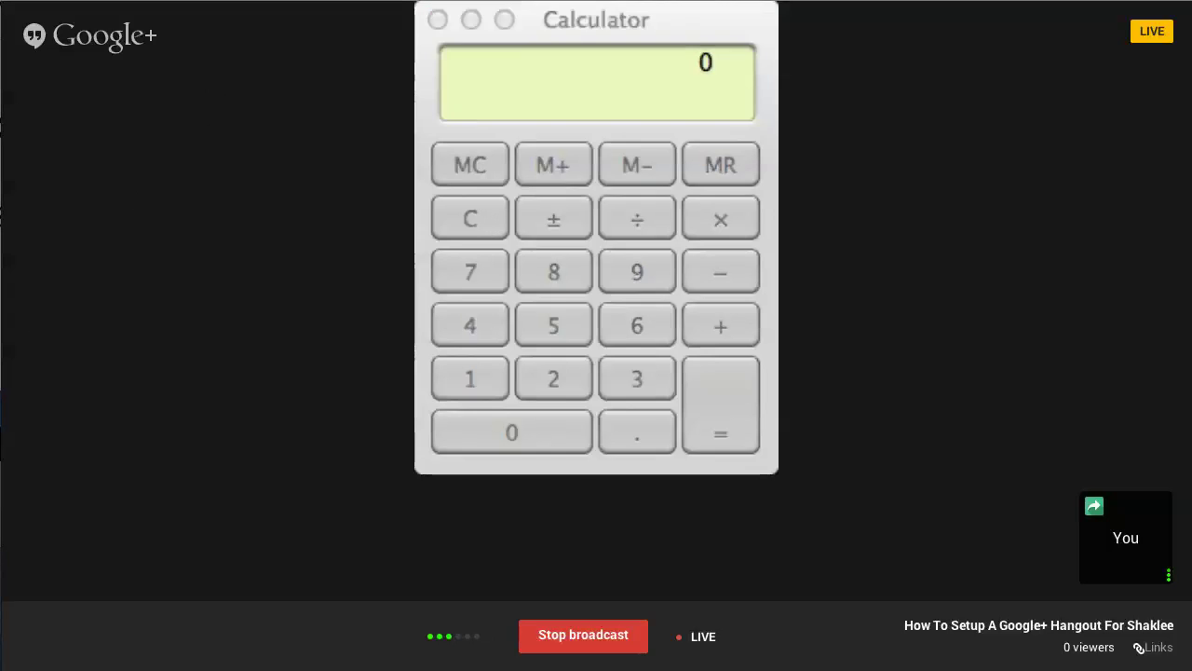
pyautogui.moveTo(359, 195)
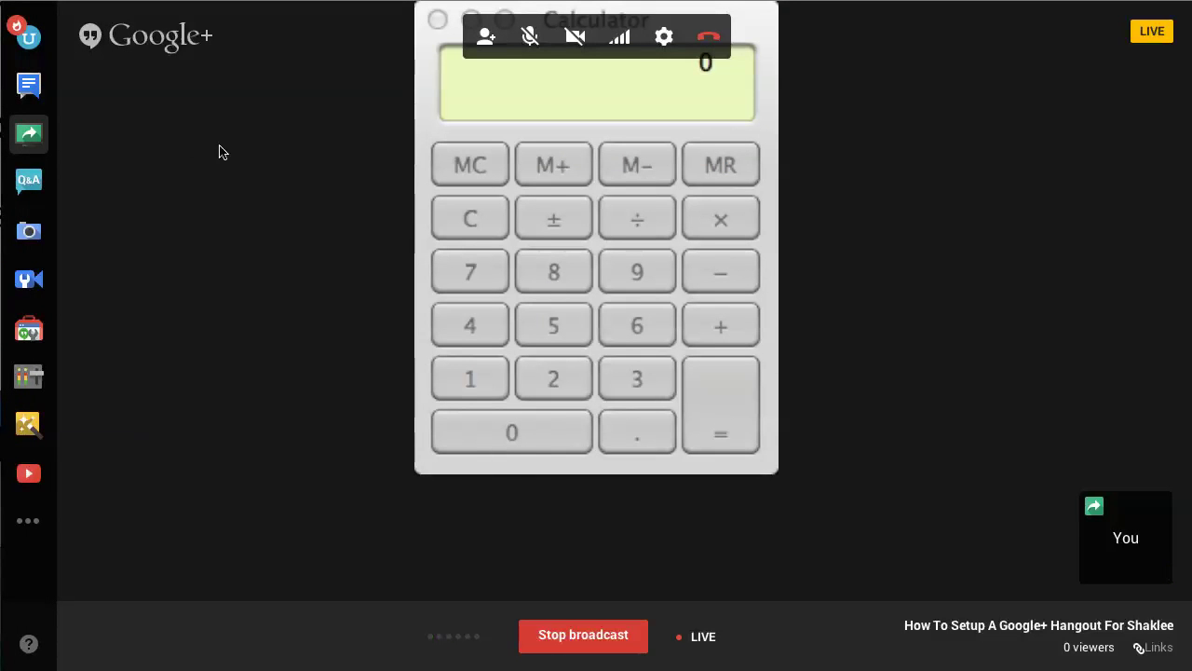
# Step: End the Calculator share, then choose the Google+ Hangouts window in the picker and start sharing it
pyautogui.click(28, 135)
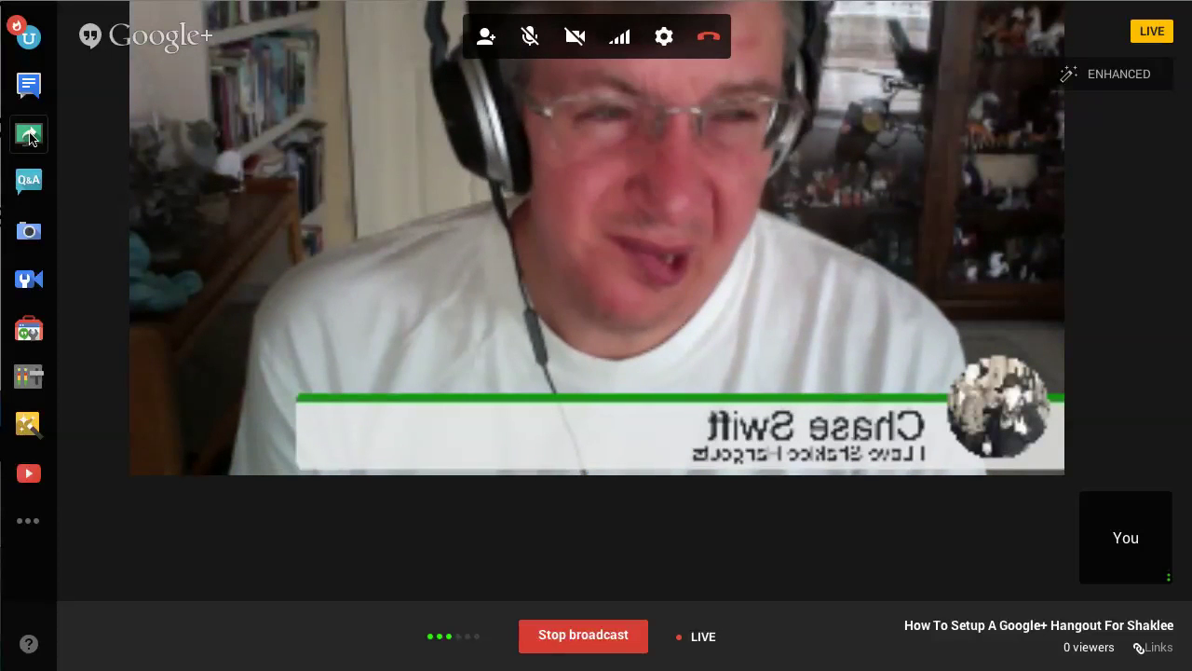
pyautogui.click(28, 135)
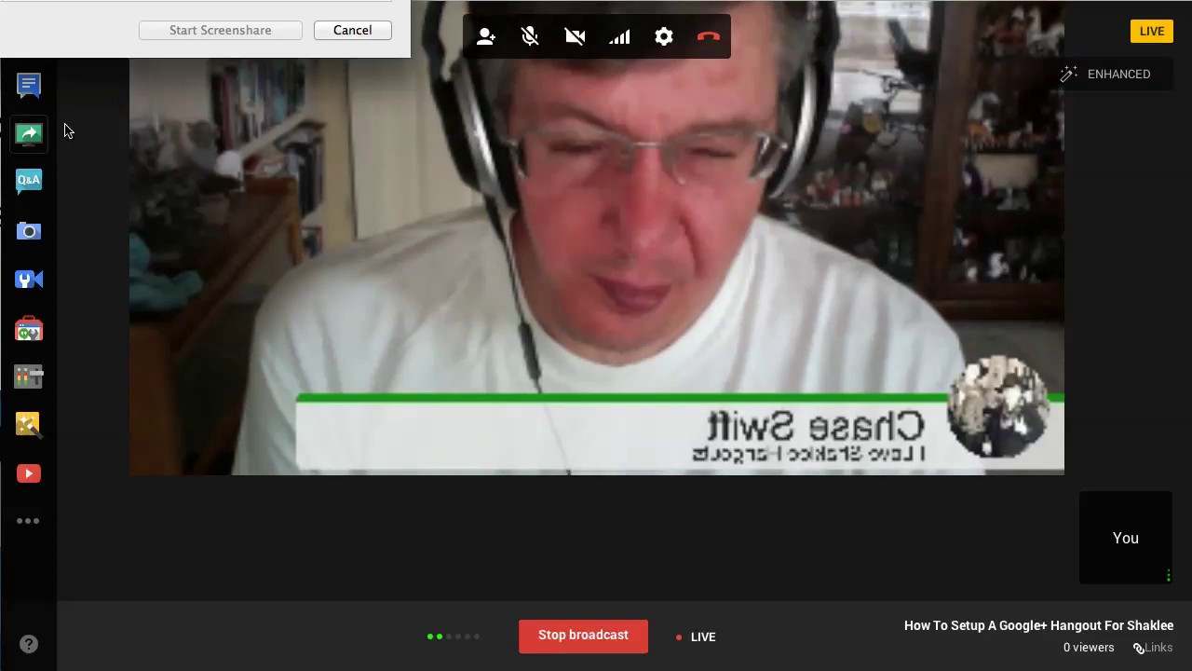
pyautogui.moveTo(50, 0); pyautogui.dragTo(579, 108)
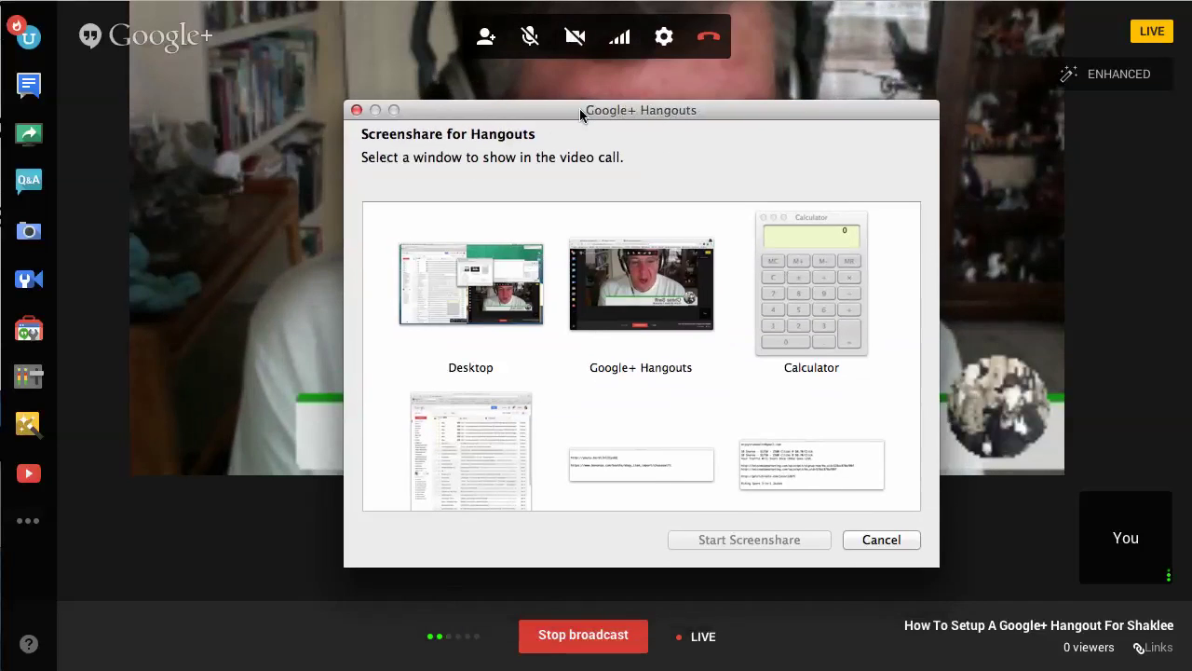
pyautogui.click(468, 278)
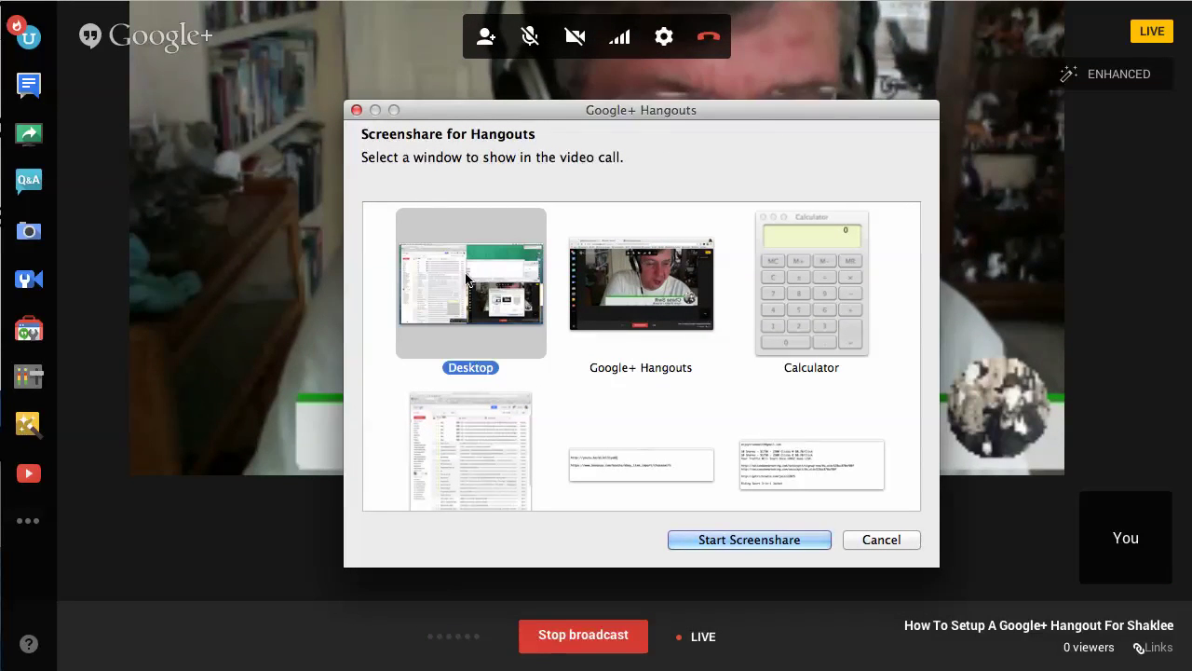
pyautogui.click(621, 284)
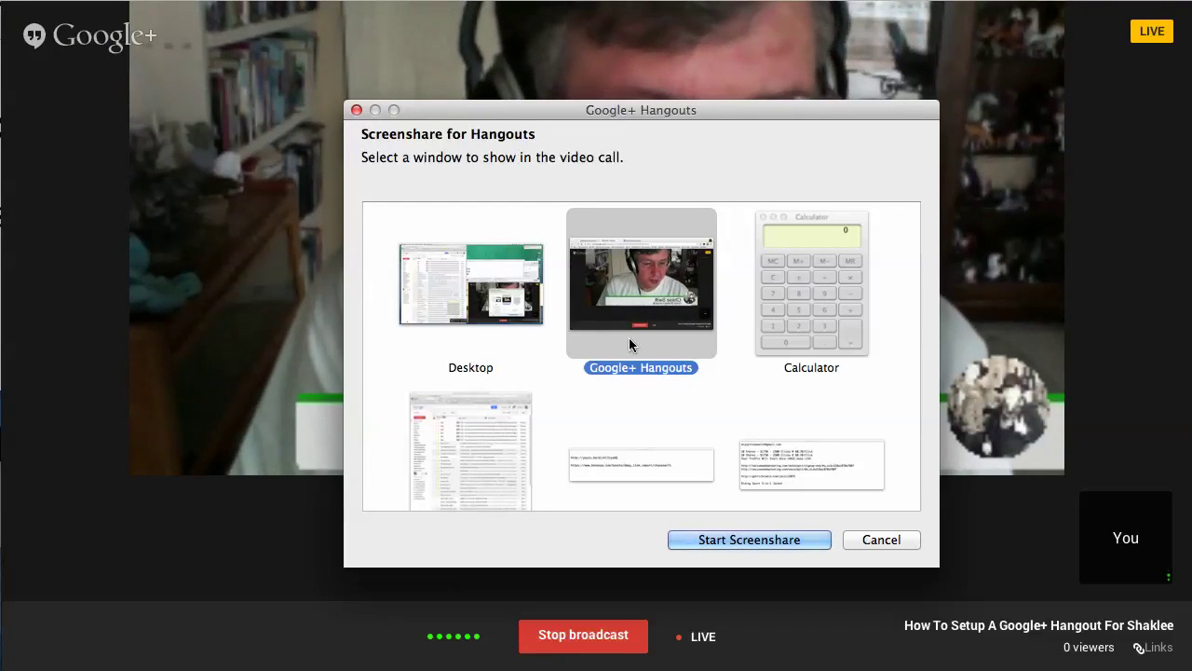
pyautogui.scroll(-1, 782, 389)
pyautogui.scroll(-5, 781, 382)
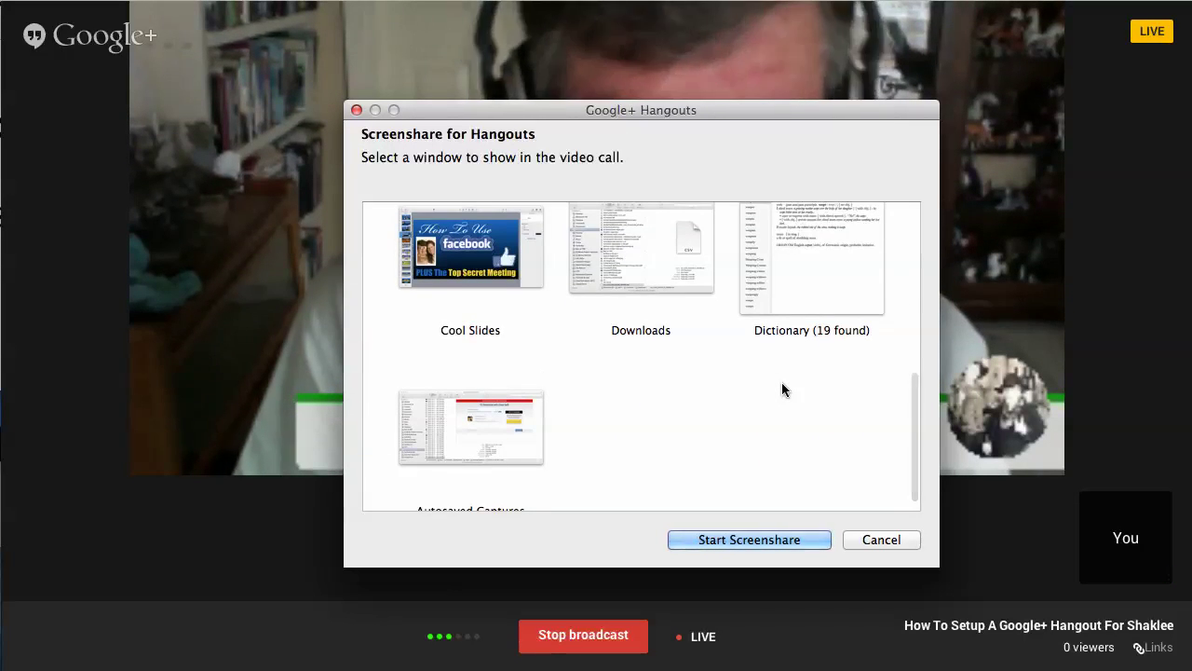
pyautogui.scroll(-1, 782, 389)
pyautogui.scroll(2, 782, 390)
pyautogui.scroll(5, 782, 389)
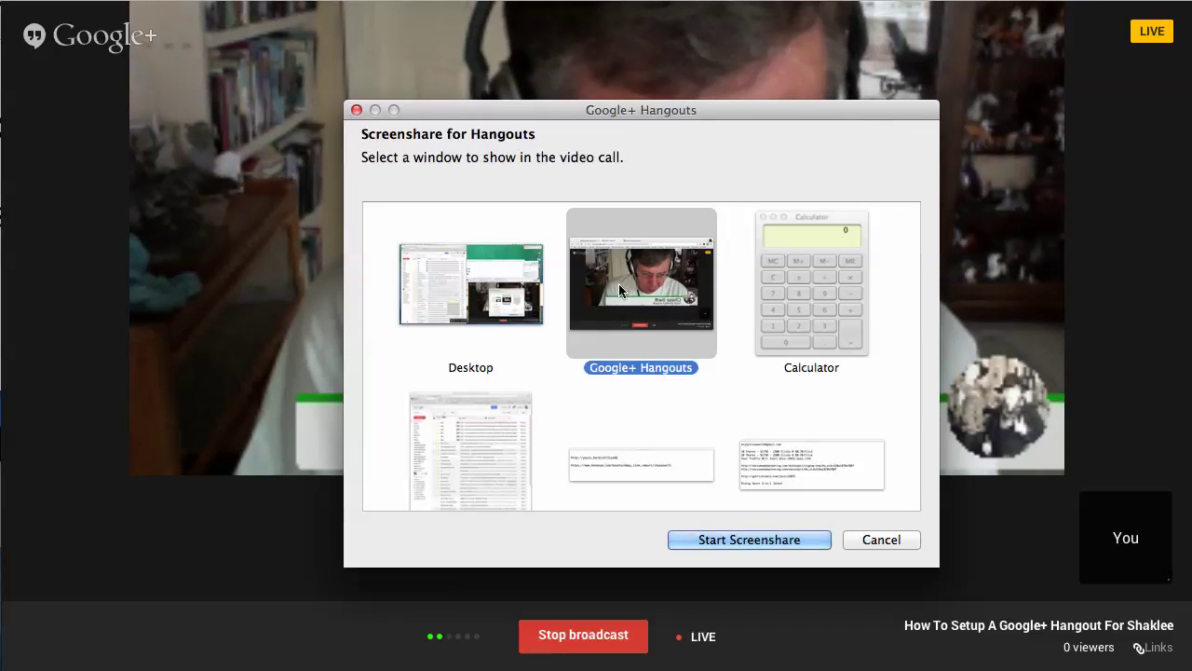
pyautogui.click(743, 538)
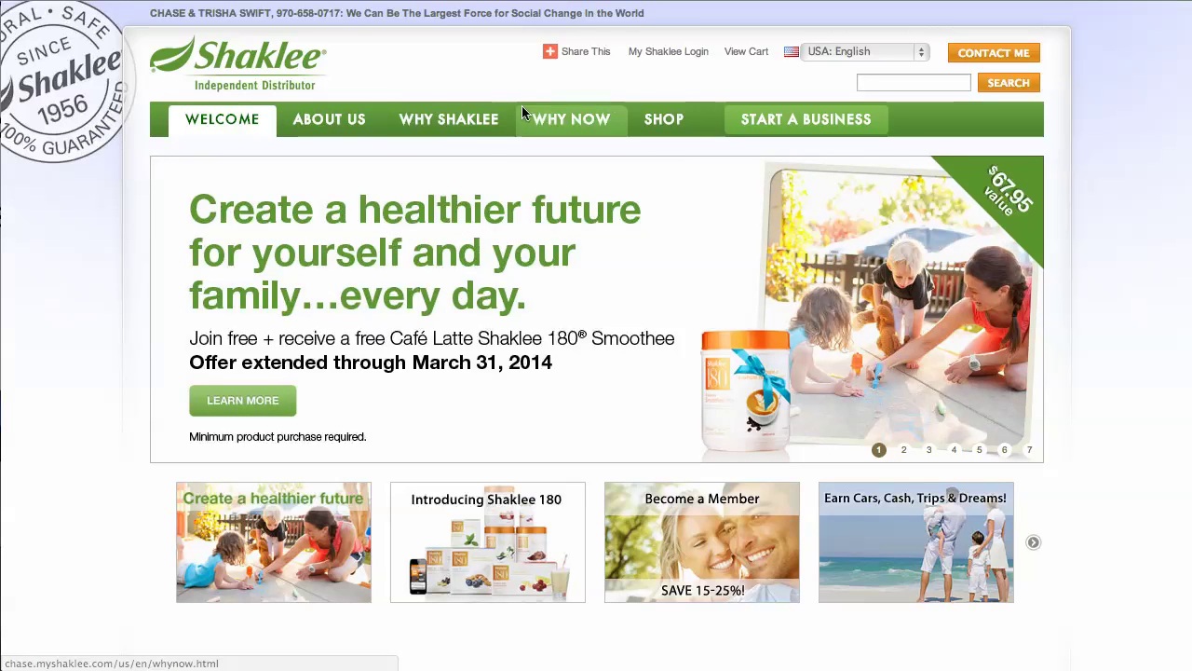
# Step: Go to the SHOP tab listing Healthy Nutrition, Weight, Home and Beauty categories
pyautogui.click(664, 126)
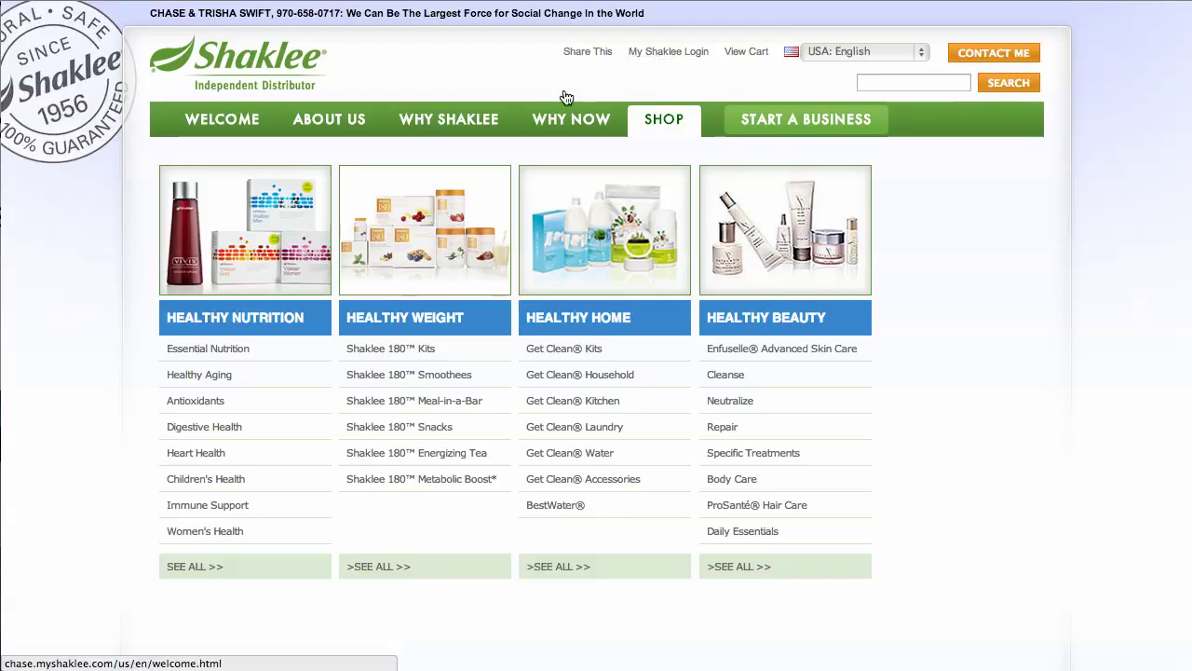
# Step: Follow the My Shaklee Login link to the Members Login page
pyautogui.click(653, 52)
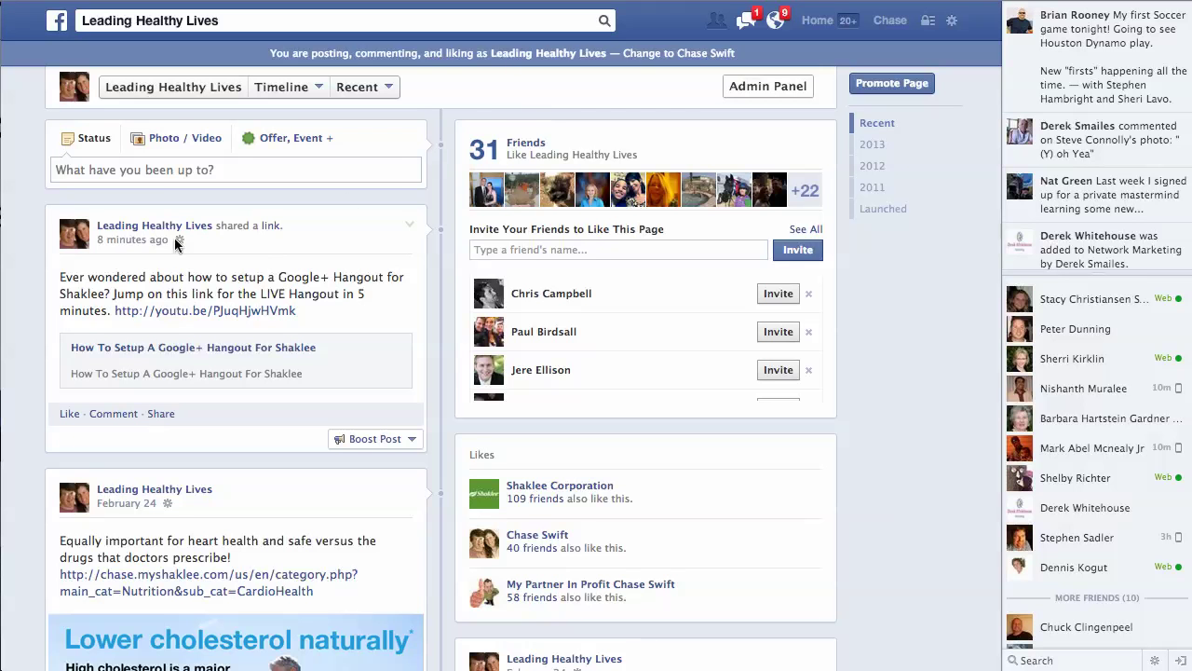
# Step: Scroll the Leading Healthy Lives Facebook page down to the February 24 cholesterol post
pyautogui.scroll(-3, 298, 268)
pyautogui.scroll(-5, 299, 267)
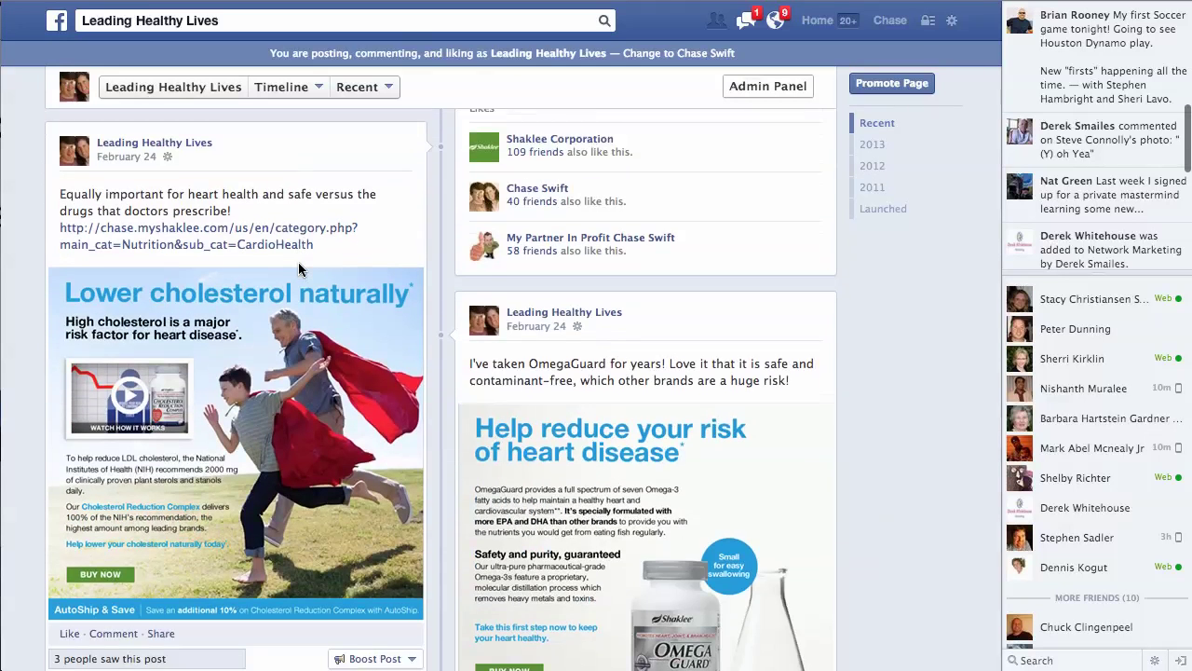
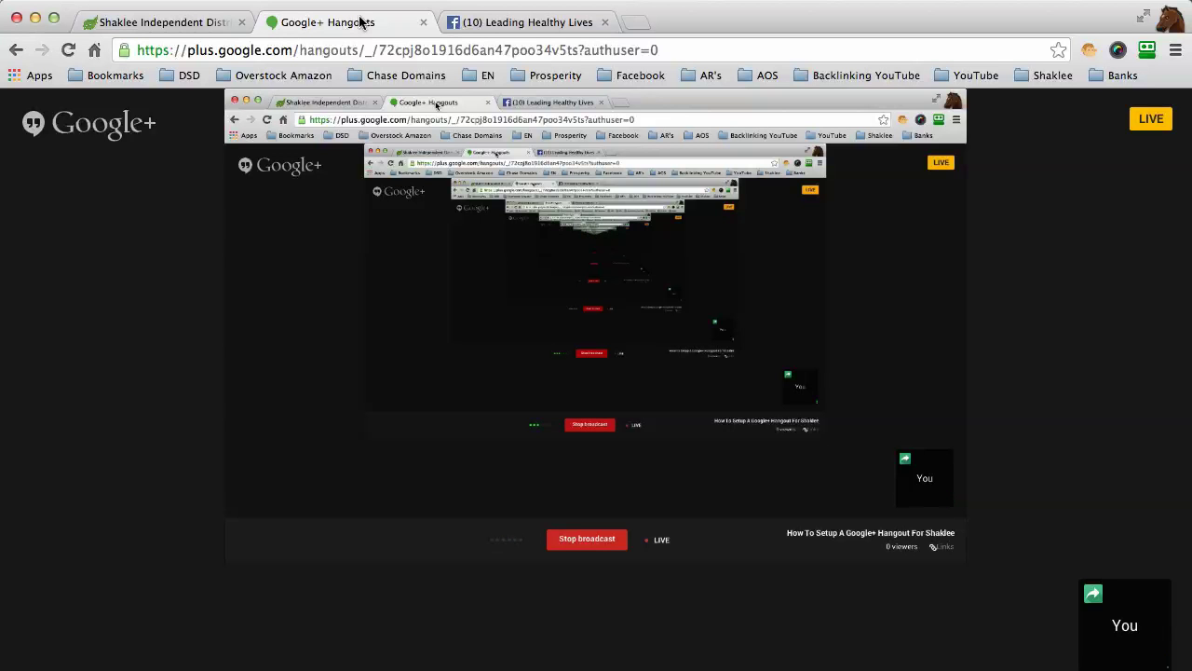
# Step: View the Facebook cholesterol photo, move the Hangouts tab first, then show the Shaklee welcome page
pyautogui.click(520, 23)
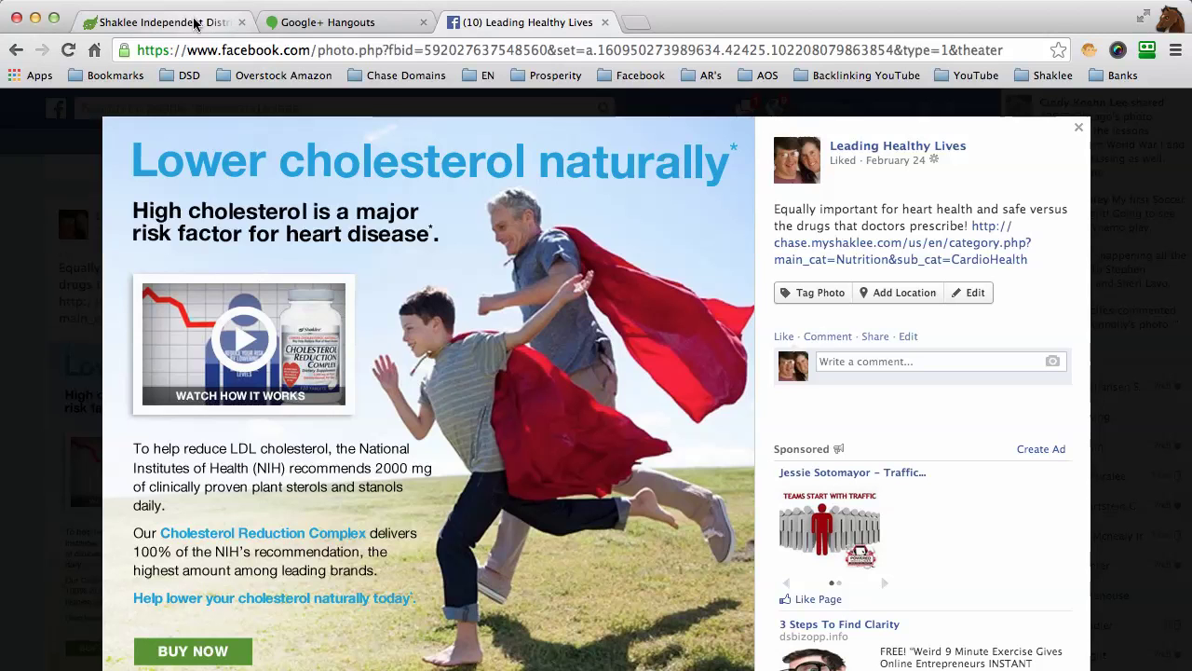
pyautogui.moveTo(341, 22); pyautogui.dragTo(149, 28)
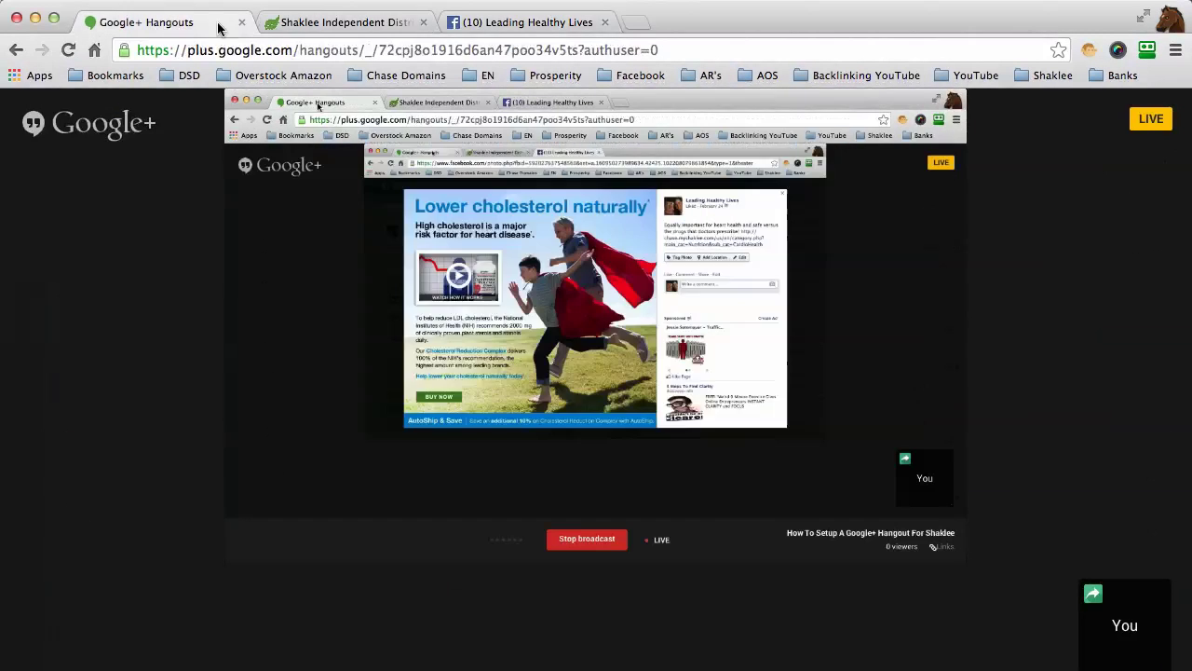
pyautogui.click(347, 22)
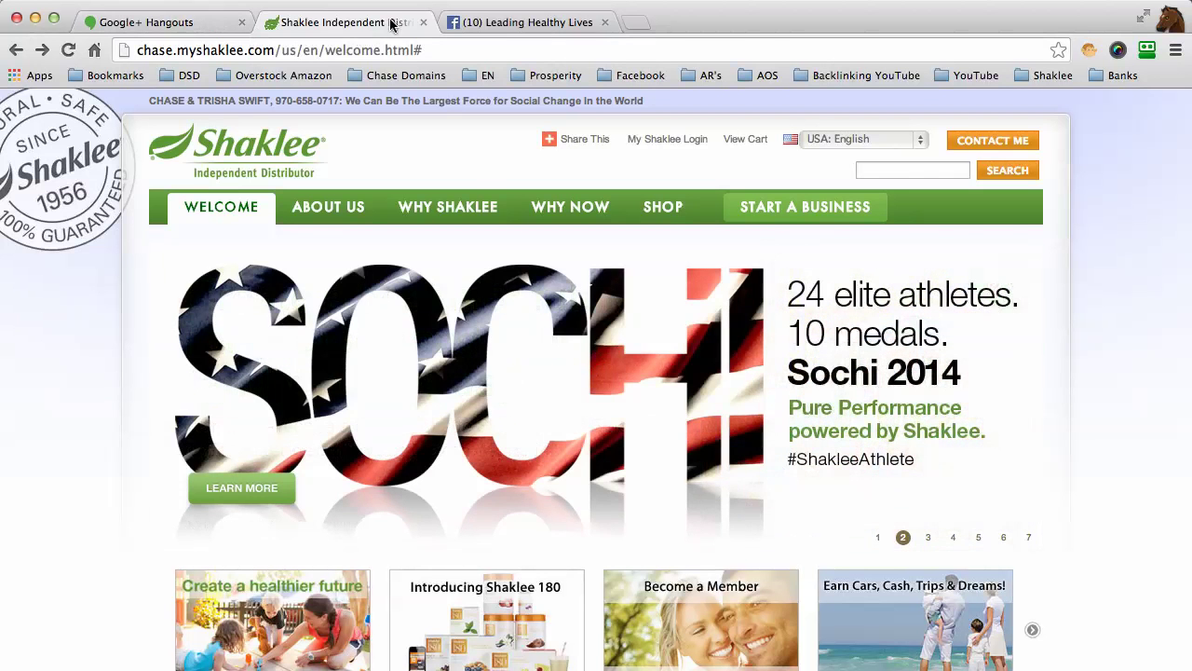
# Step: Follow the Facebook post's Shaklee link to the Heart Health category and browse its products
pyautogui.click(503, 23)
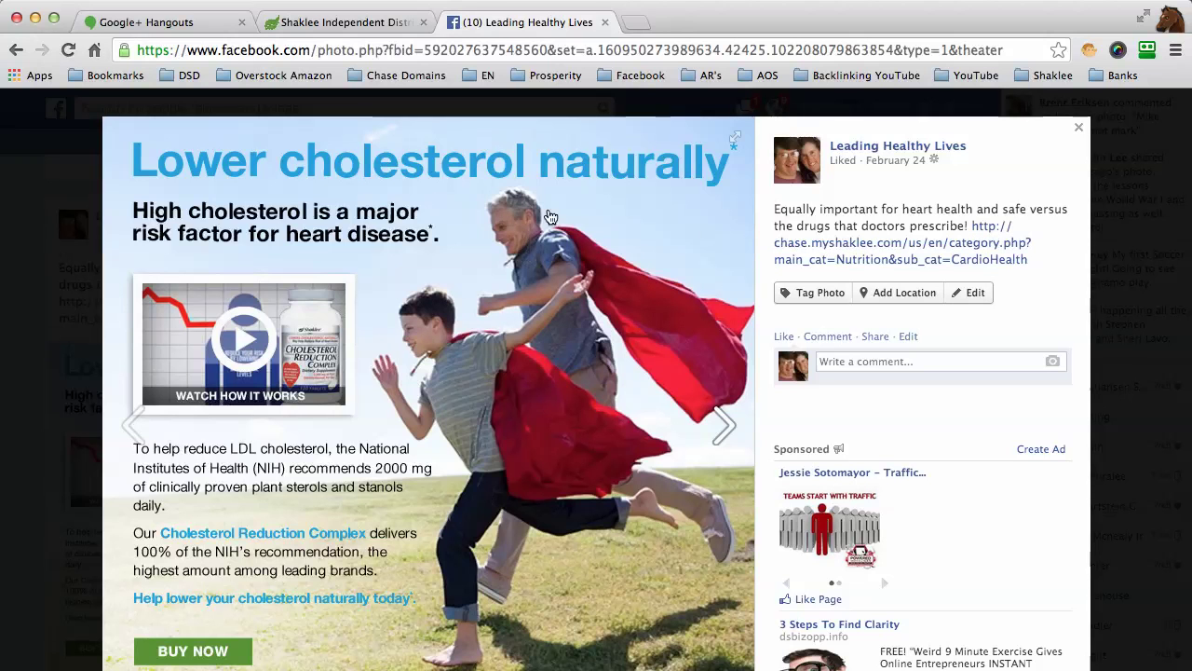
pyautogui.click(844, 263)
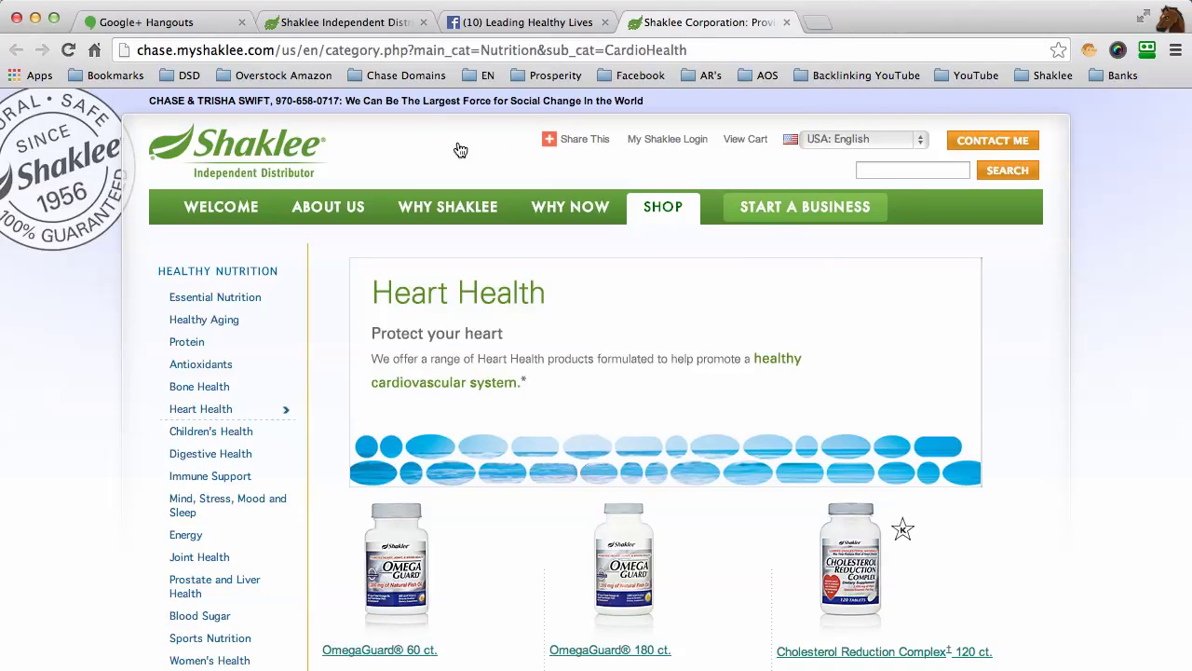
pyautogui.scroll(-4, 758, 294)
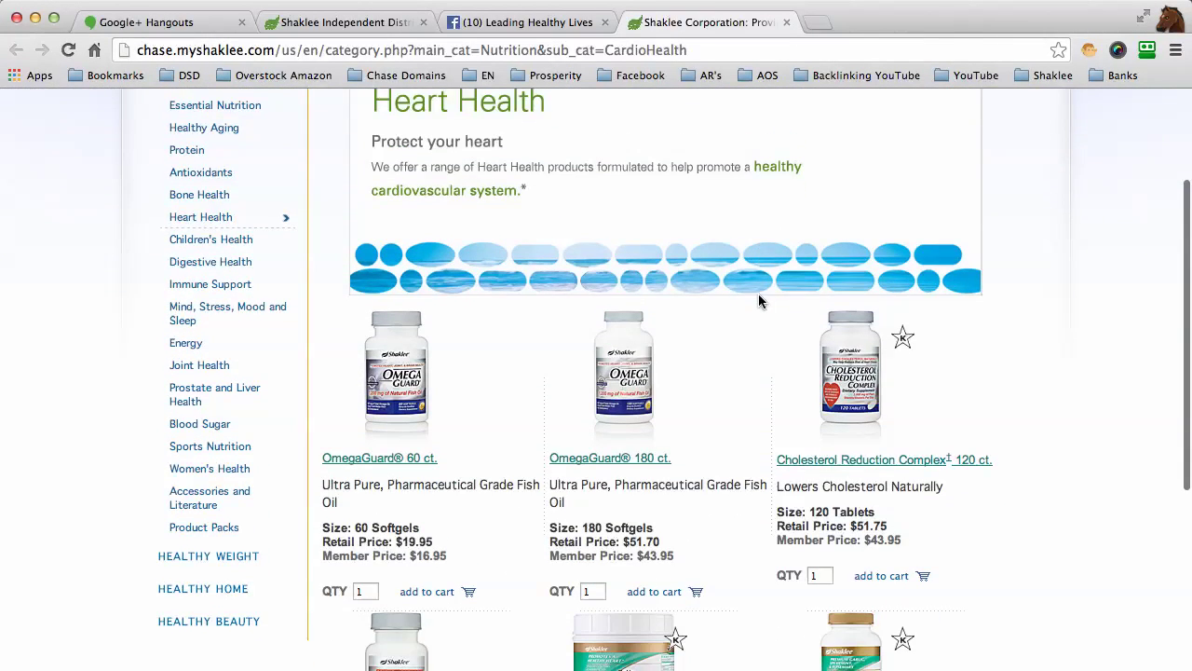
pyautogui.scroll(-5, 758, 301)
pyautogui.scroll(3, 758, 300)
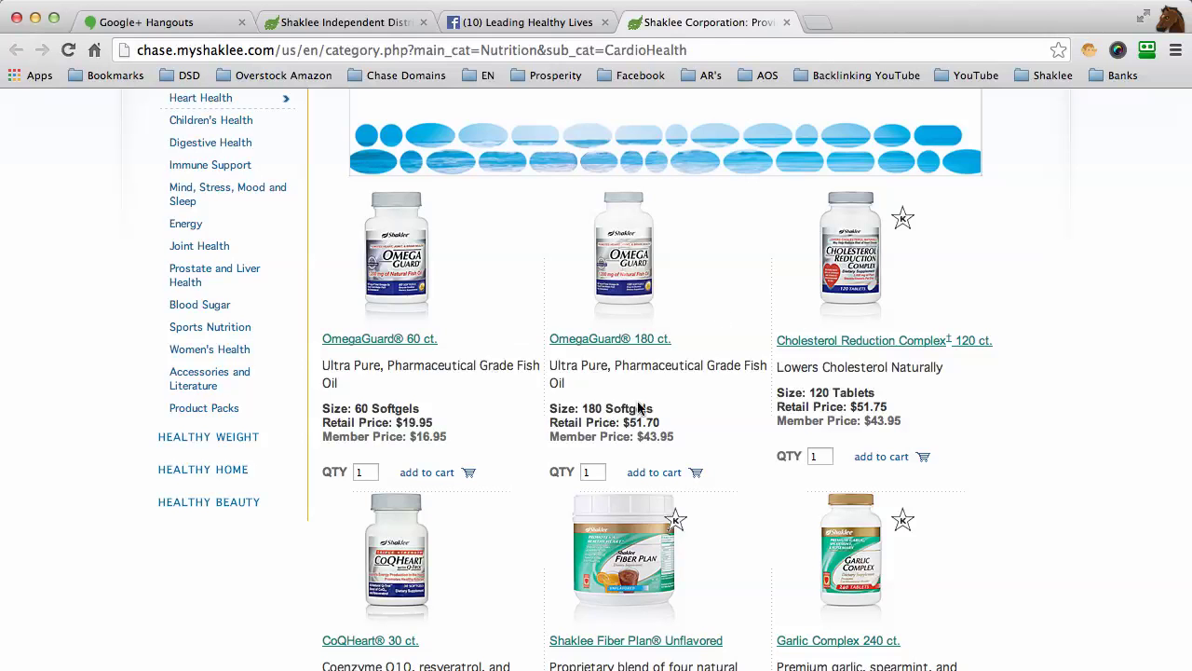
pyautogui.scroll(5, 801, 399)
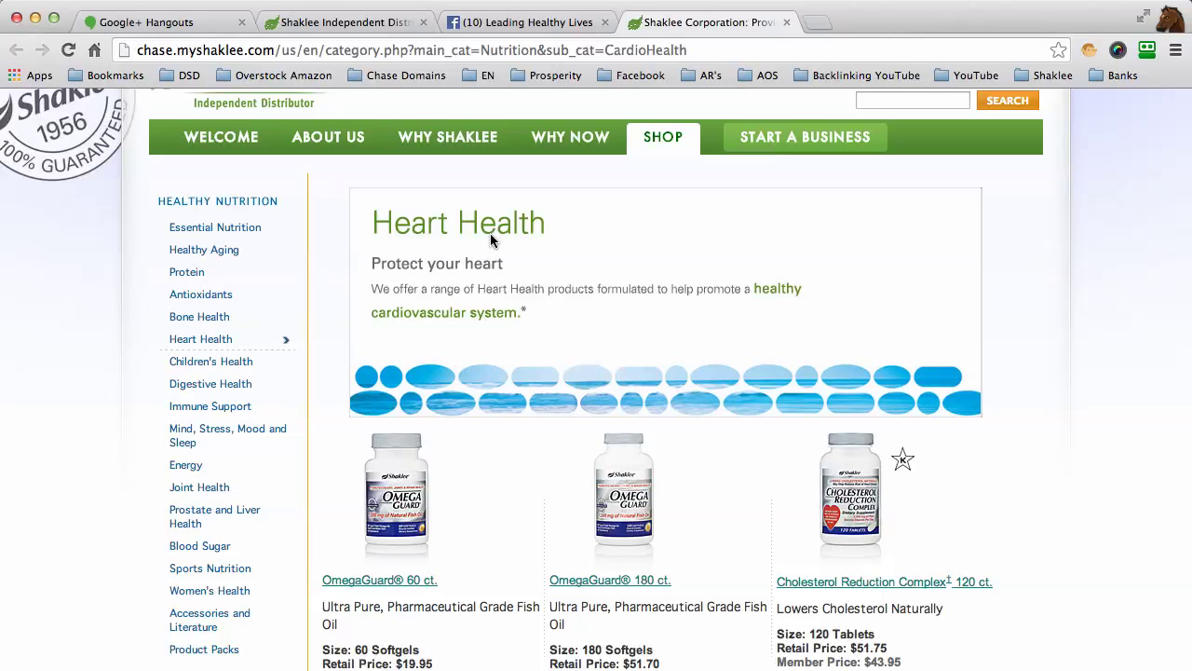
# Step: Return to the live Hangout and stop screen sharing so the webcam feed is broadcast
pyautogui.click(166, 22)
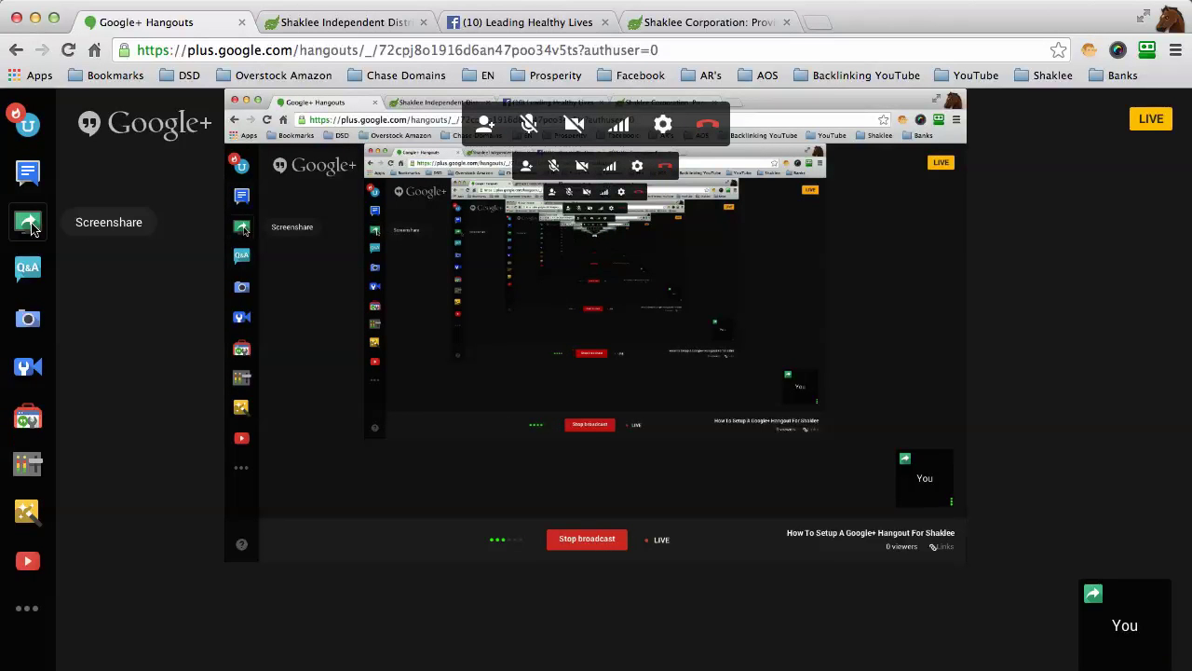
pyautogui.click(31, 228)
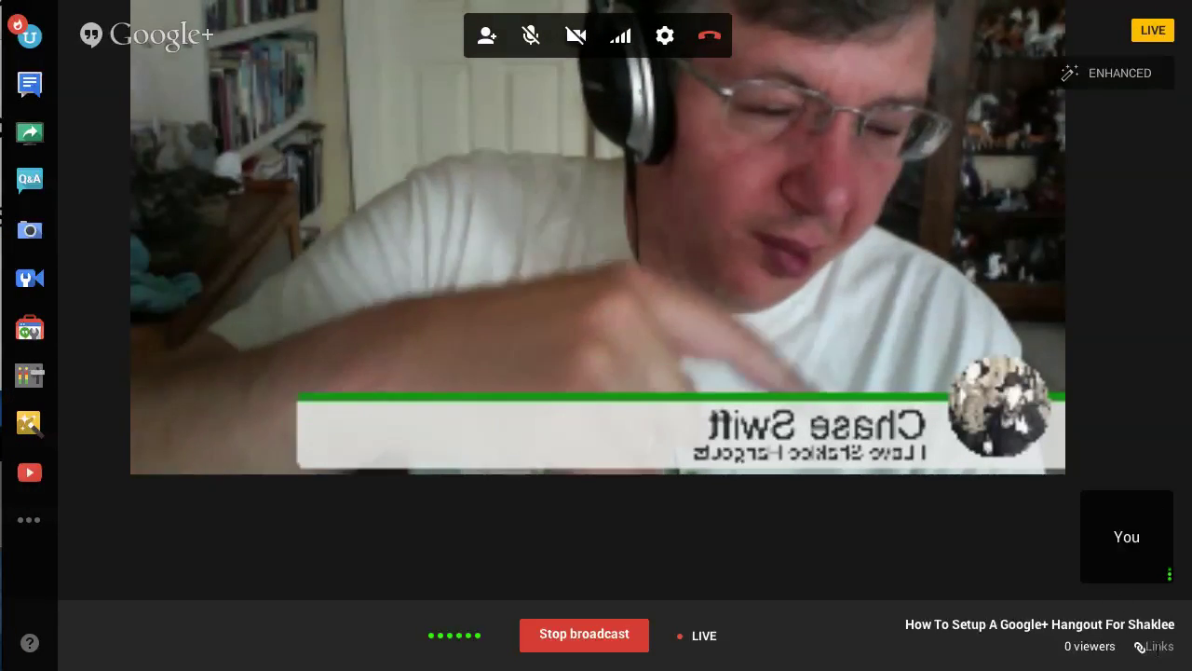
# Step: Show the broadcast's Links and copy the youtu.be YouTube Page URL
pyautogui.click(1155, 645)
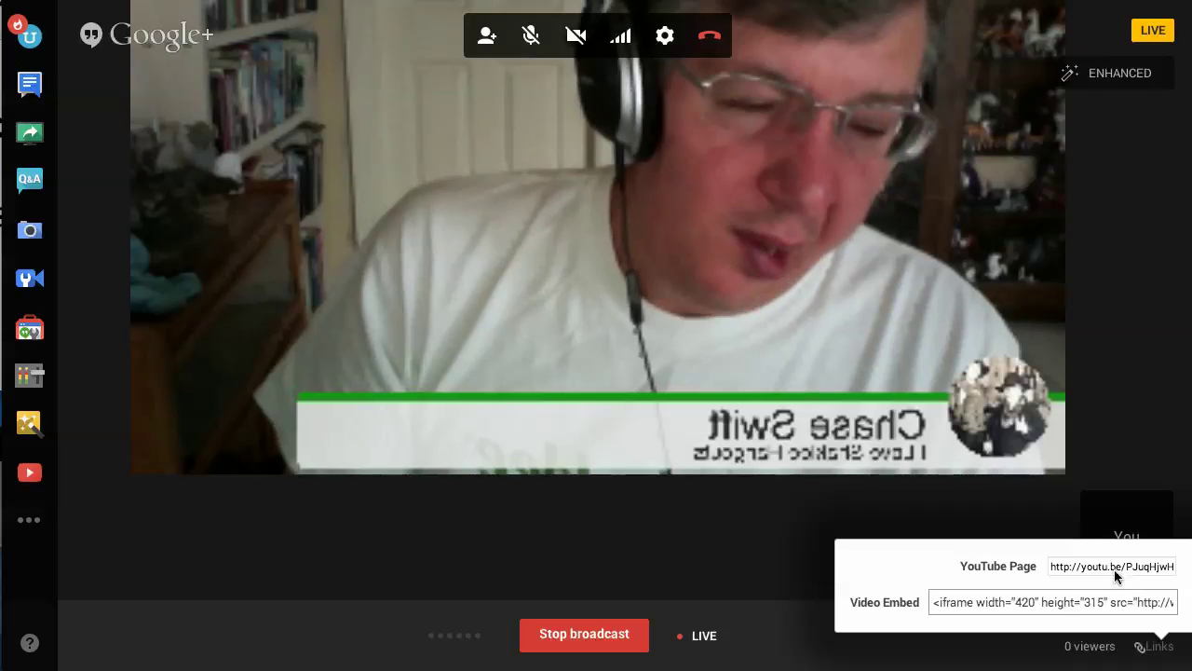
pyautogui.click(1109, 567)
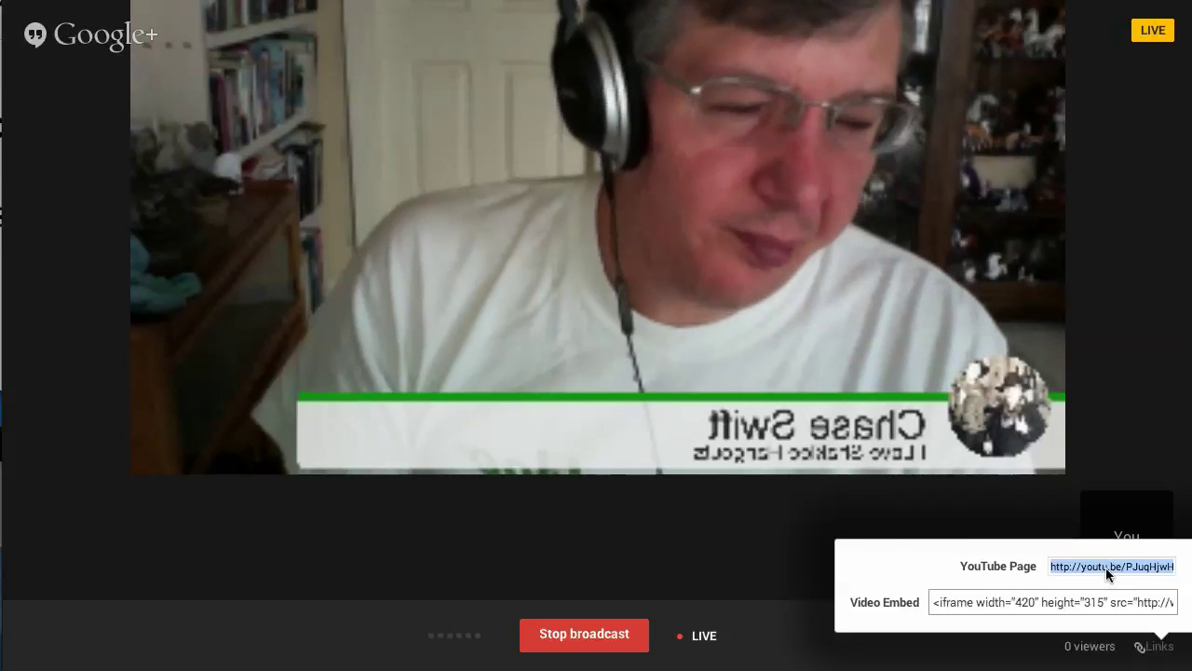
pyautogui.rightClick(1105, 567)
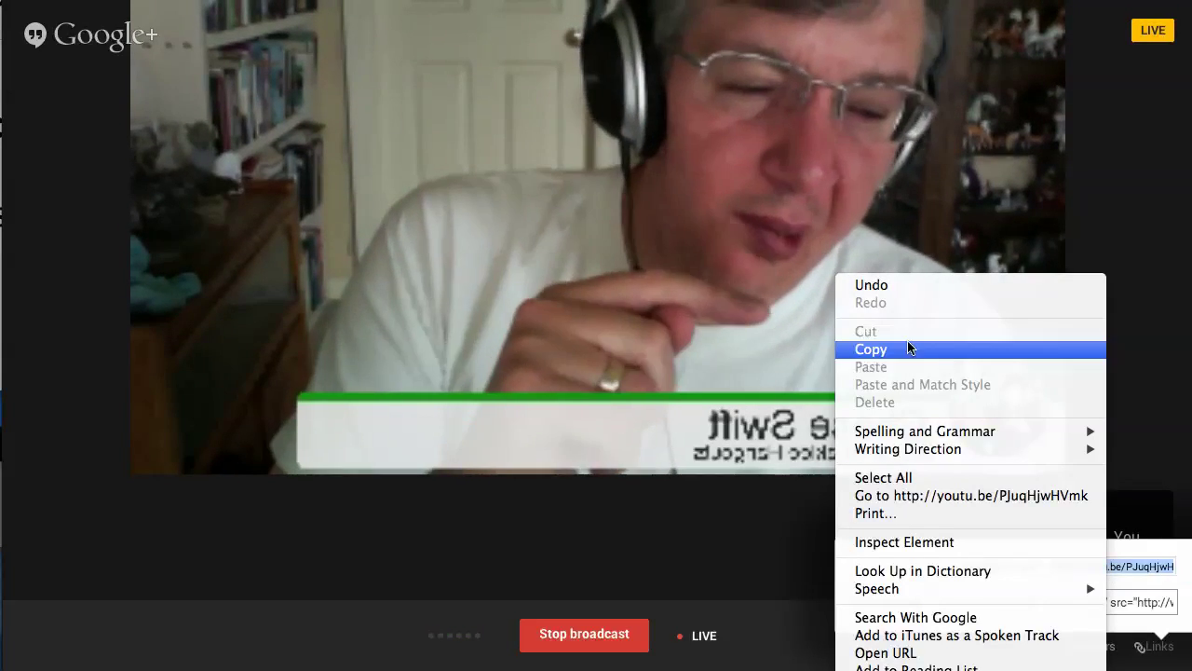
pyautogui.click(908, 346)
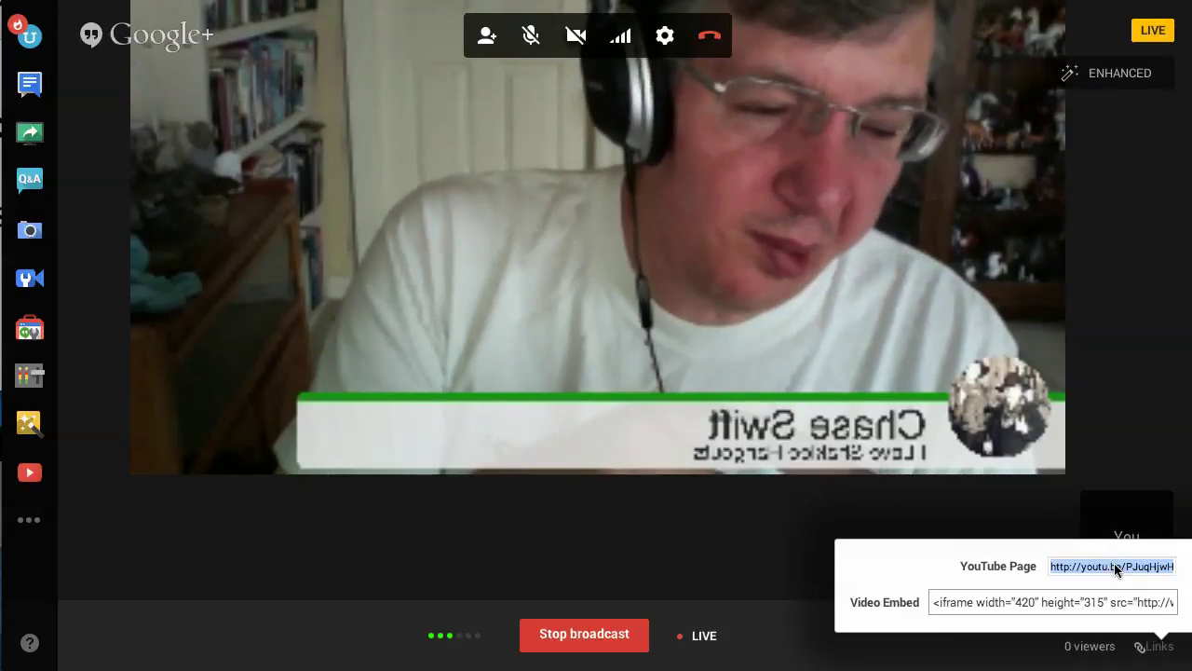
pyautogui.click(1016, 603)
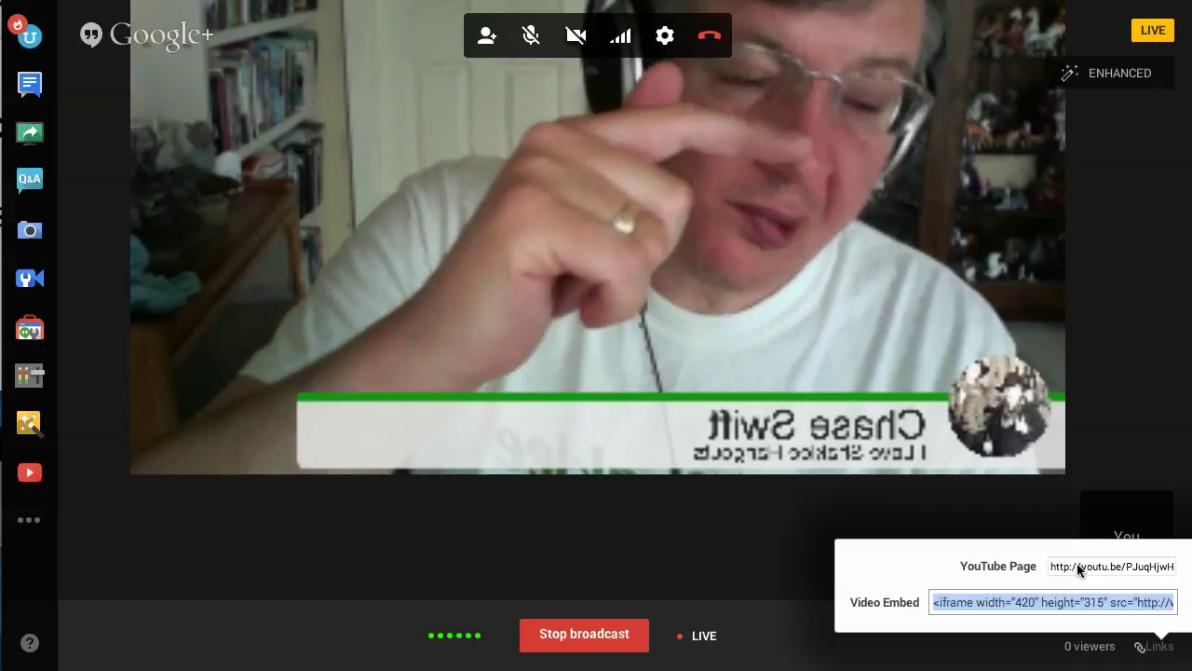
pyautogui.click(1077, 563)
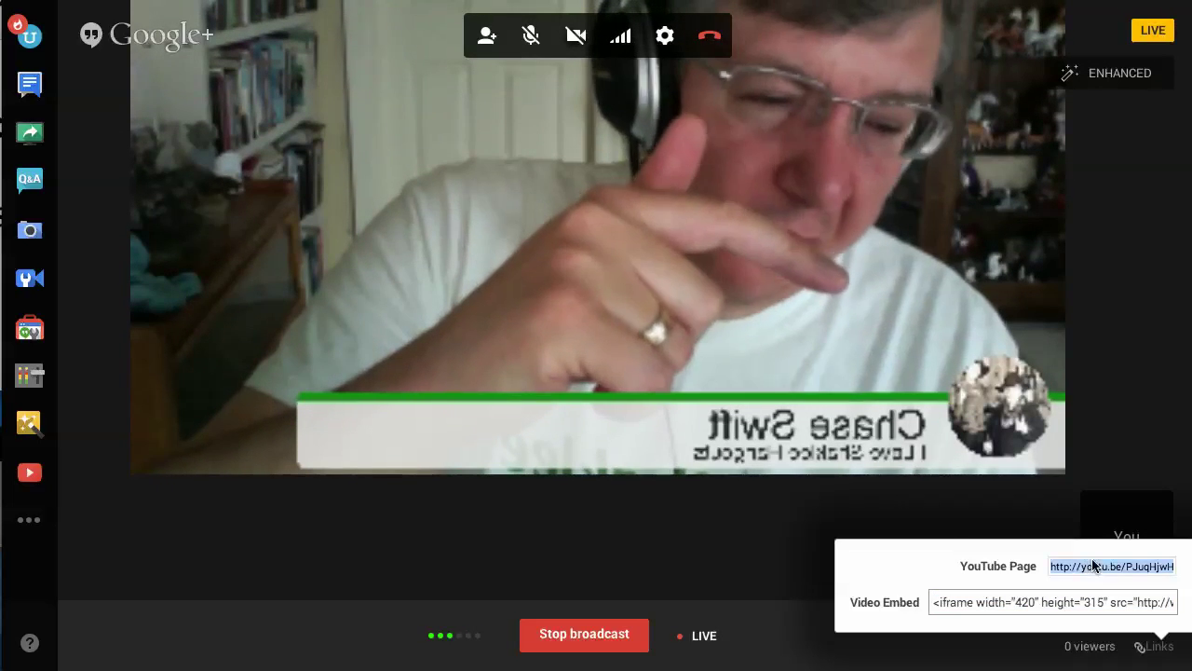
pyautogui.rightClick(1090, 564)
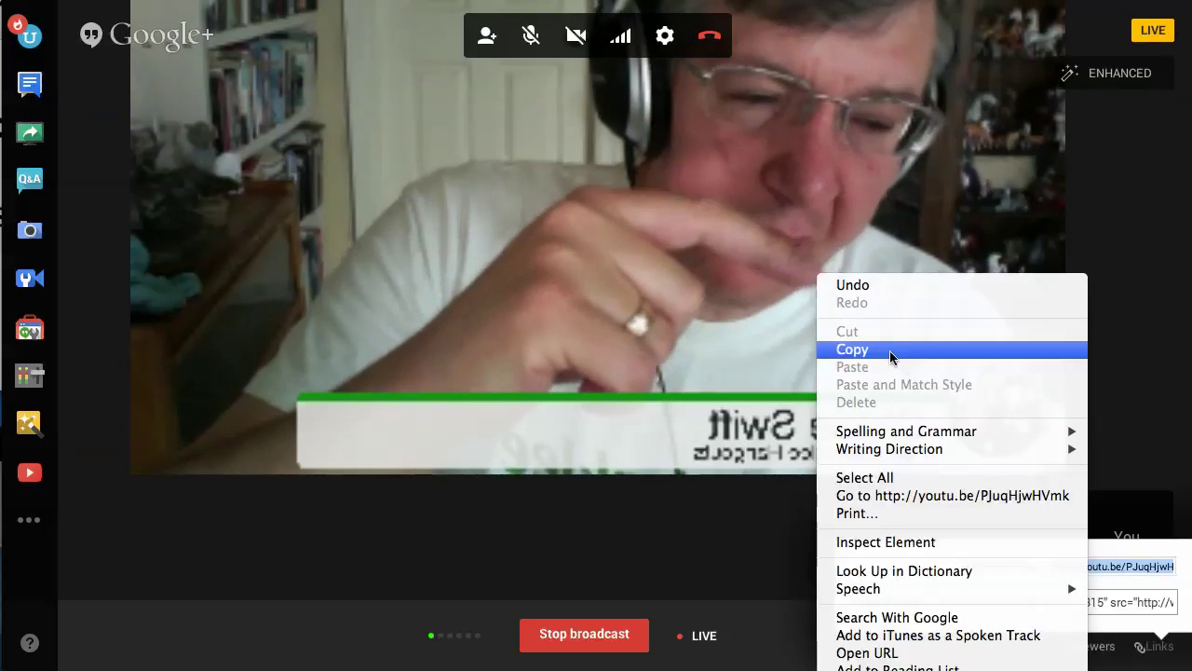
pyautogui.click(887, 350)
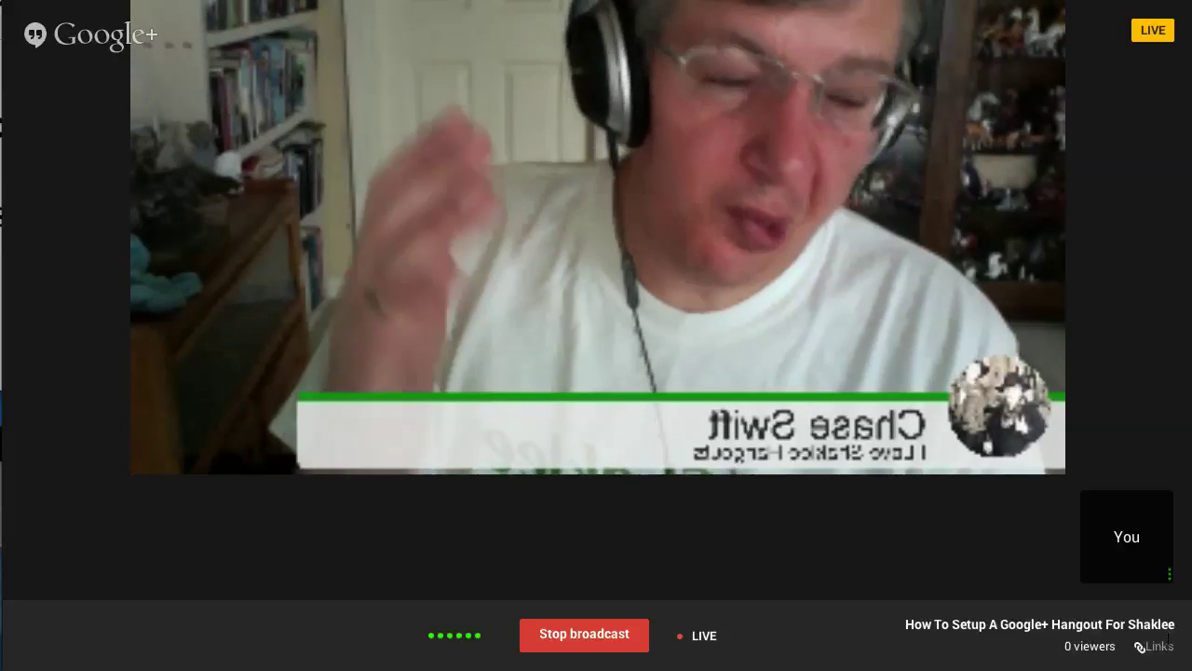
pyautogui.moveTo(653, 394)
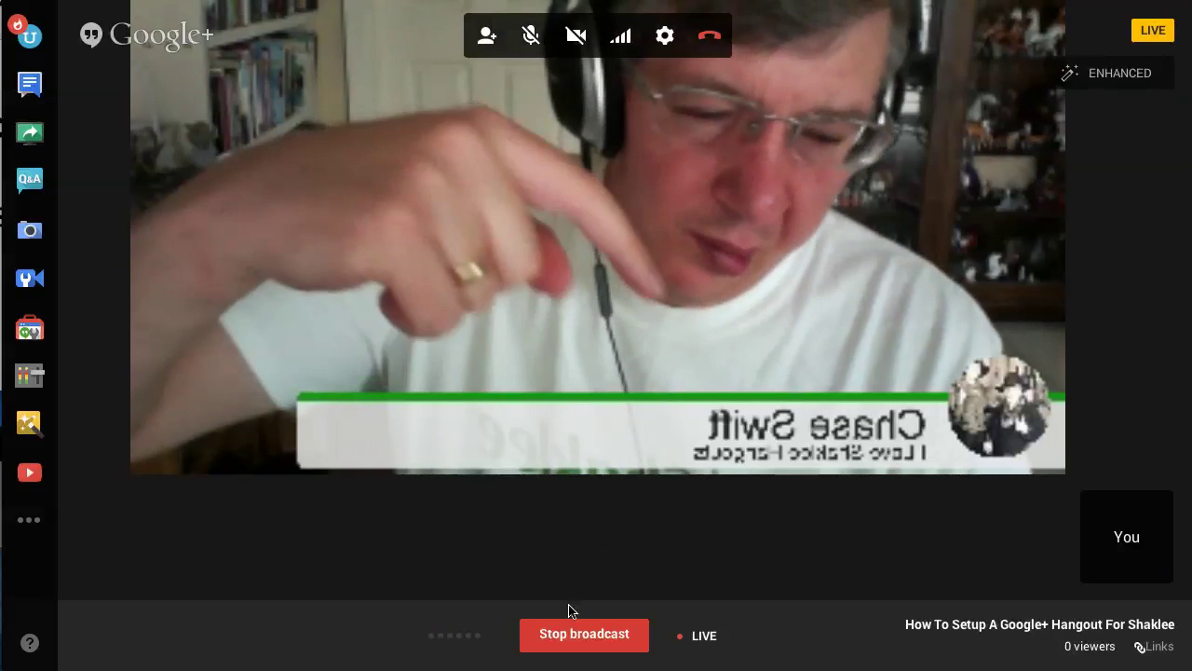
# Step: Stop the broadcast, leave the Hangout call, and close the Hangout-over notice
pyautogui.click(585, 636)
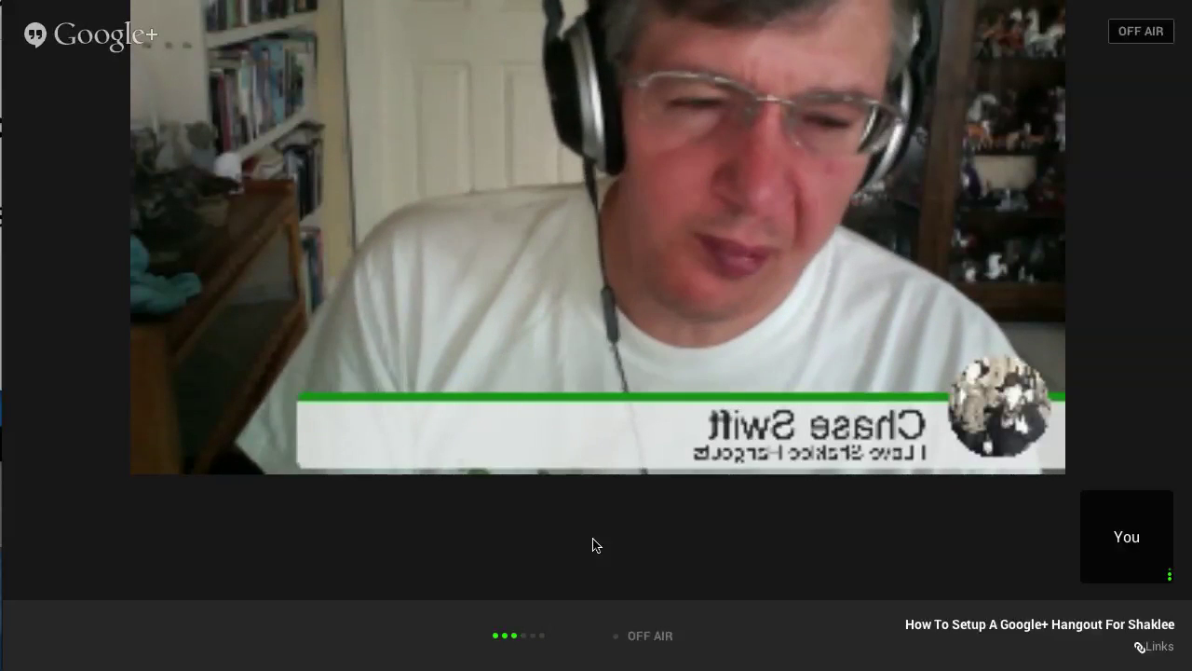
pyautogui.moveTo(679, 240)
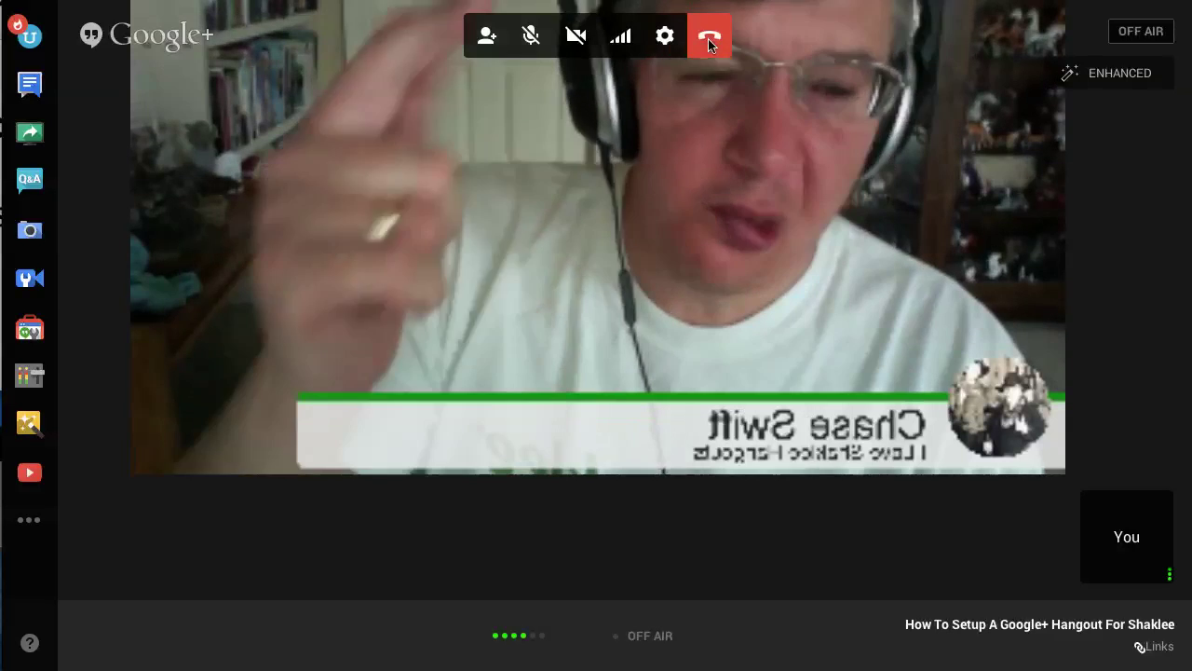
pyautogui.click(710, 39)
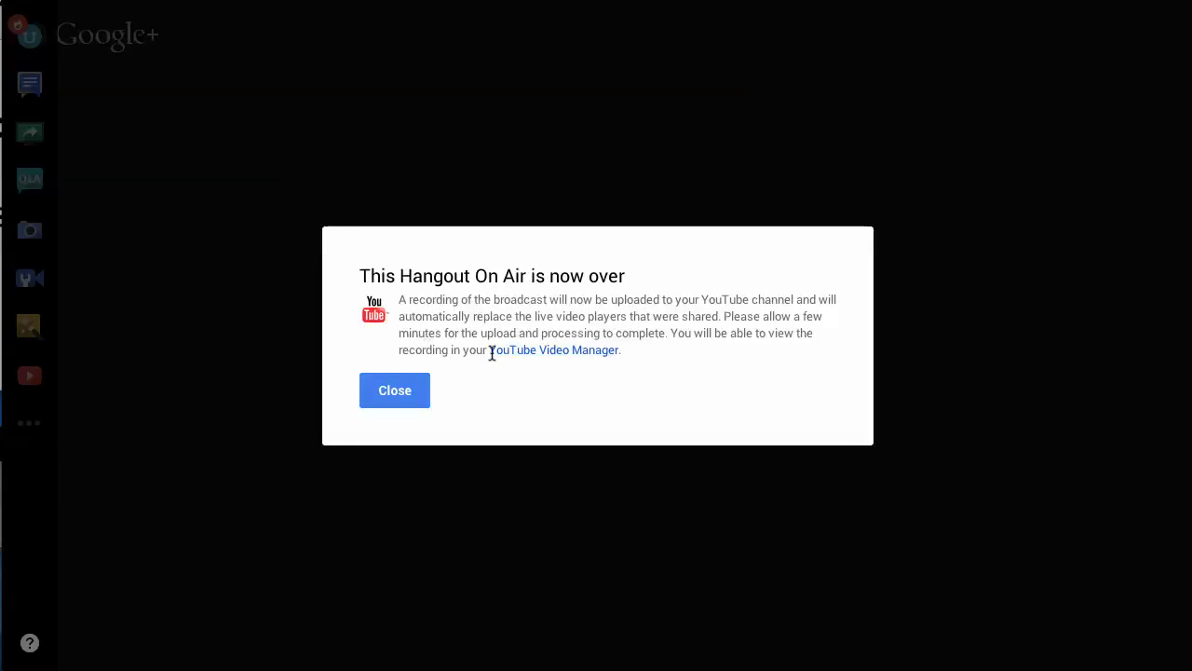
pyautogui.click(406, 391)
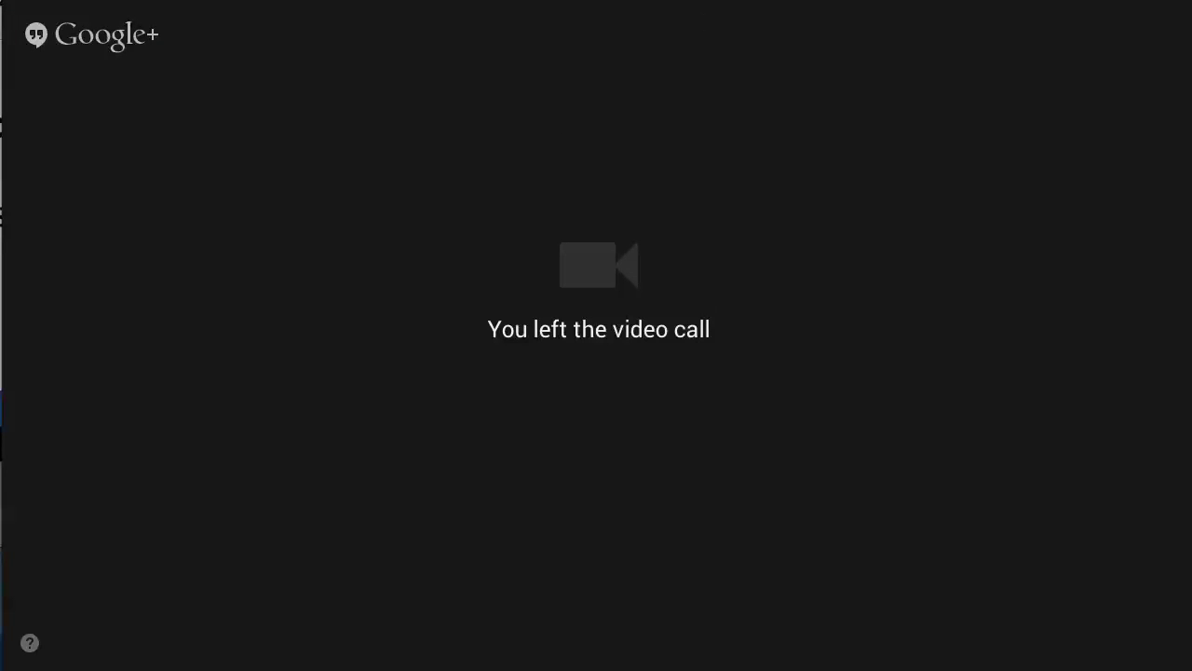
# Step: Paste the copied youtu.be link into Chrome's address bar and load the video's YouTube page
pyautogui.moveTo(899, 0); pyautogui.dragTo(902, 20)
pyautogui.click(572, 47)
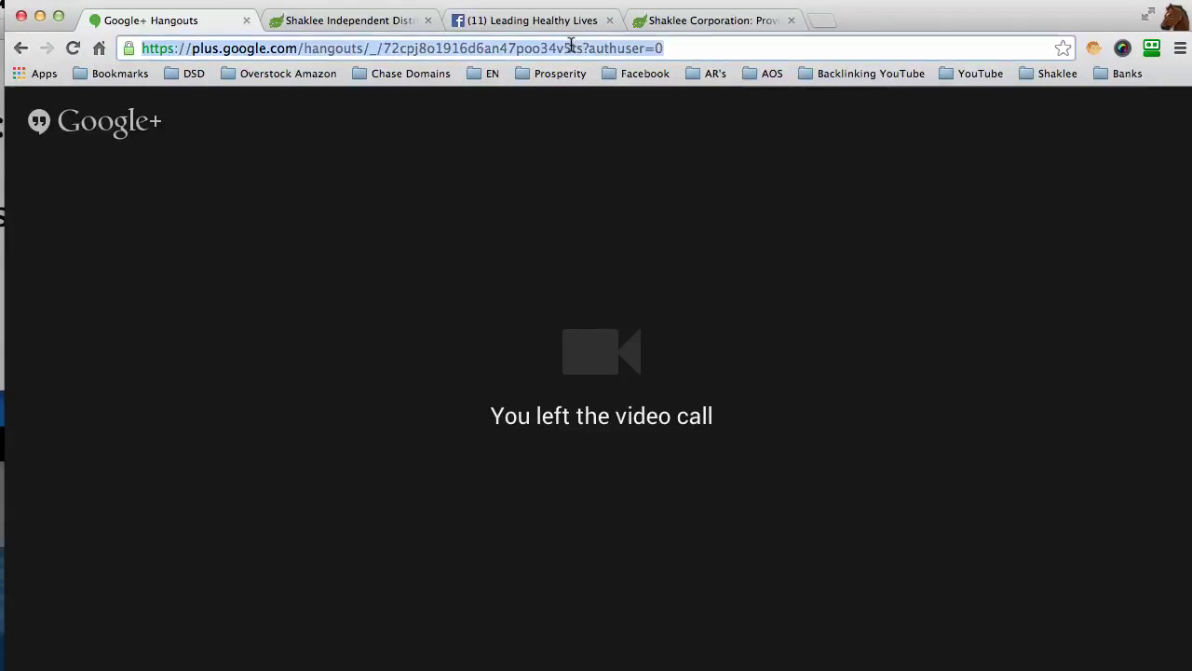
pyautogui.rightClick(518, 48)
pyautogui.click(559, 90)
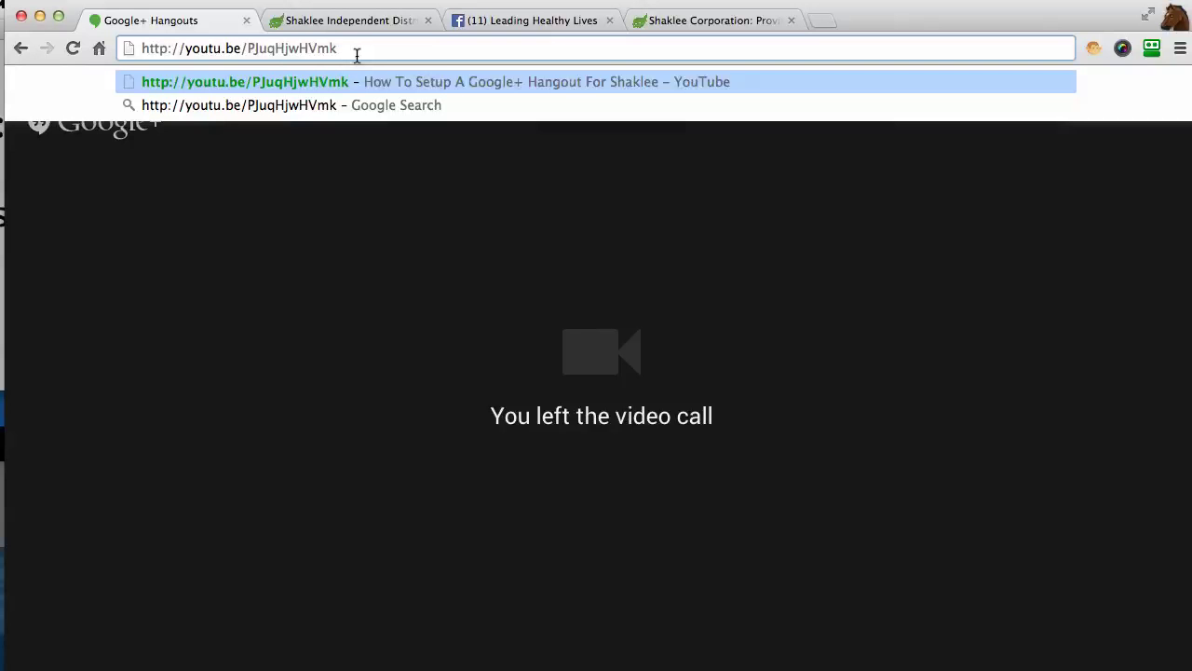
pyautogui.press('Return')
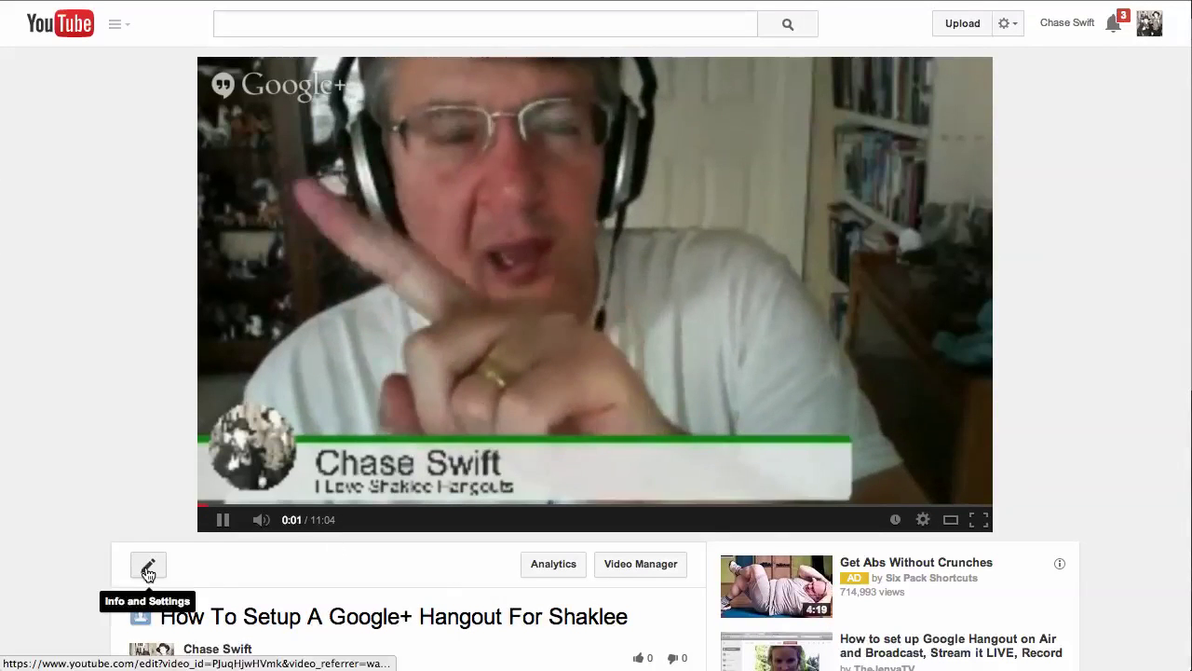
# Step: Open the video's edit page, keep privacy Unlisted, and select the title and description text
pyautogui.click(141, 564)
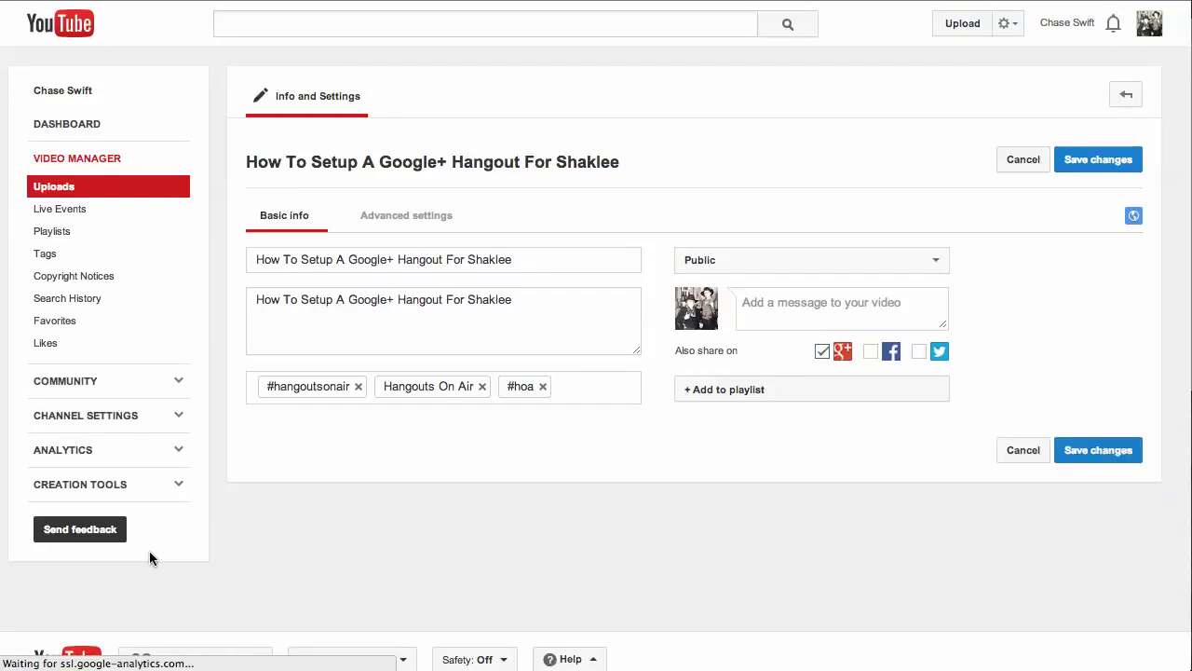
pyautogui.click(776, 263)
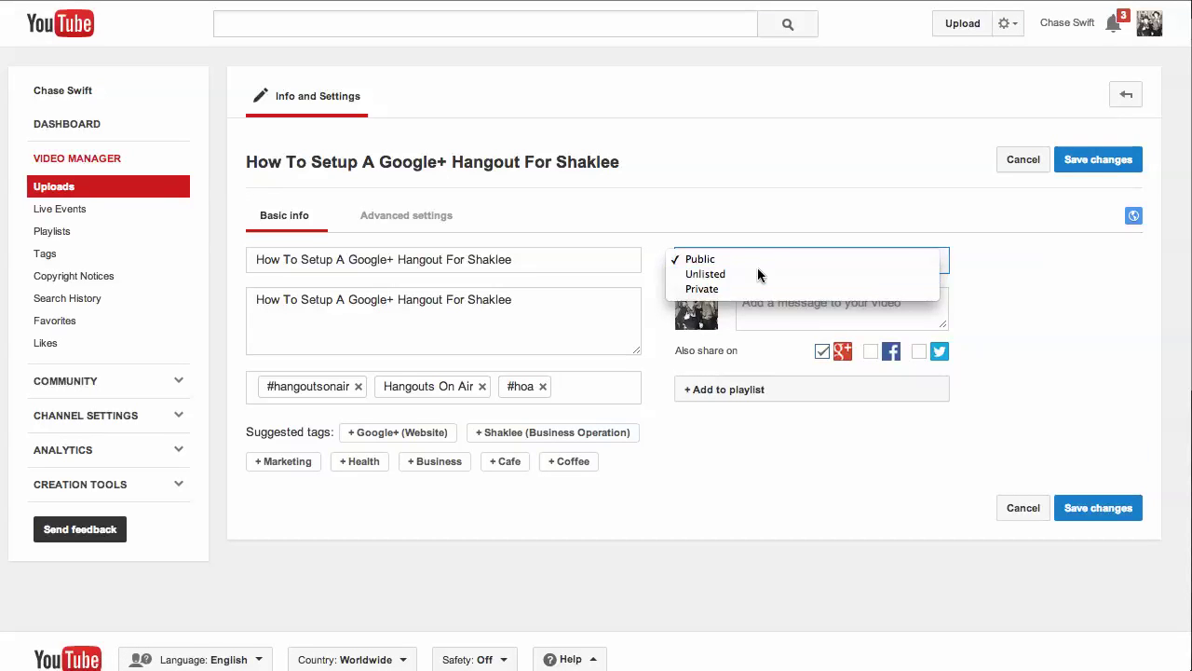
pyautogui.click(759, 272)
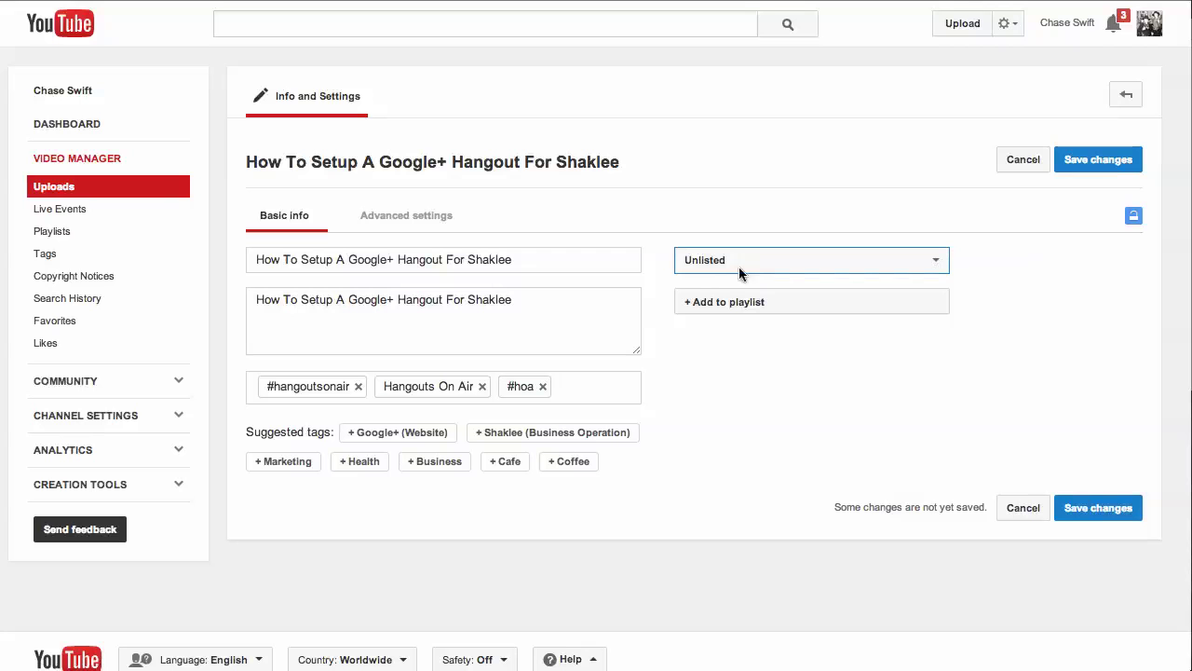
pyautogui.click(737, 264)
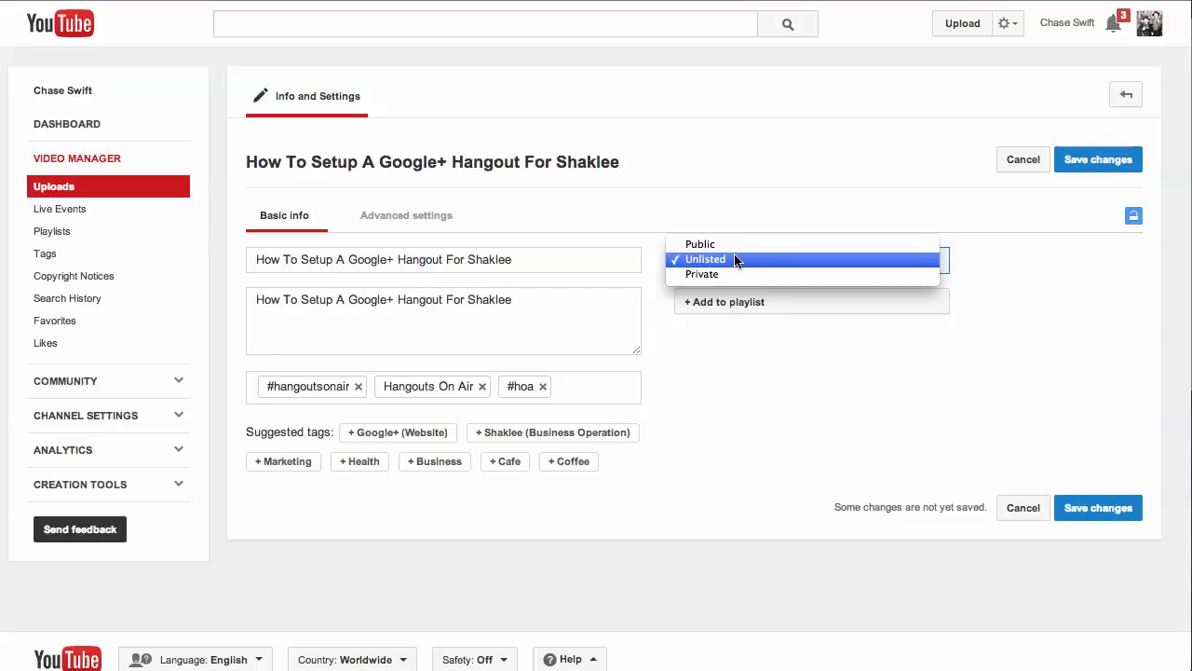
pyautogui.click(735, 260)
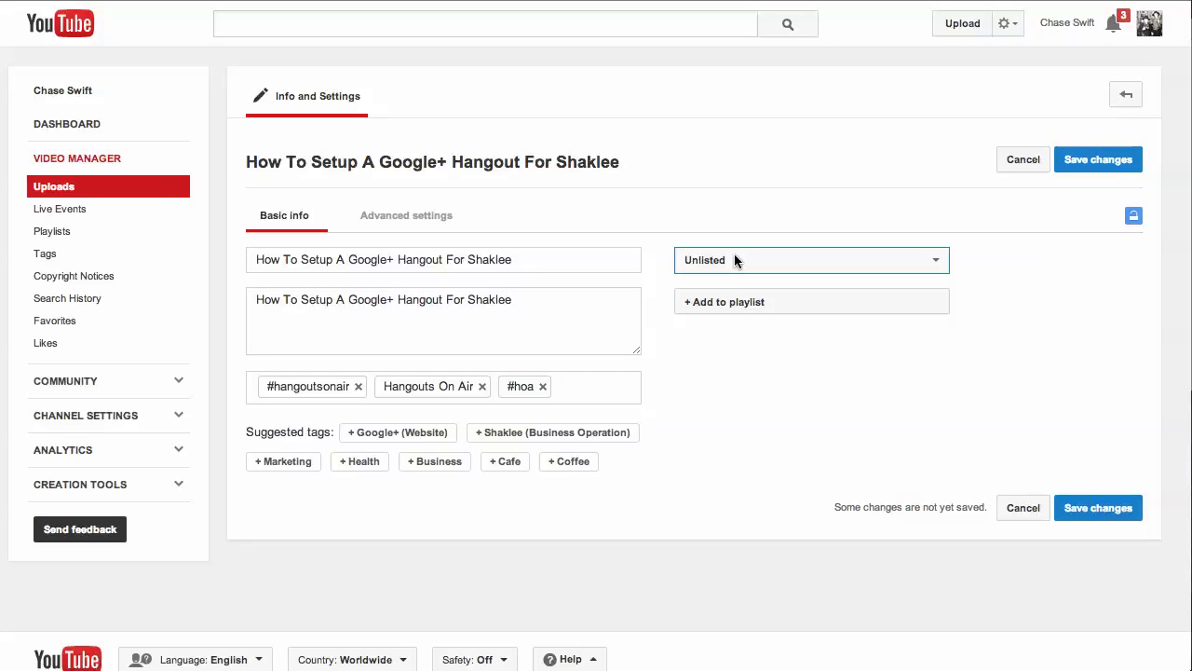
pyautogui.moveTo(519, 259); pyautogui.dragTo(450, 245)
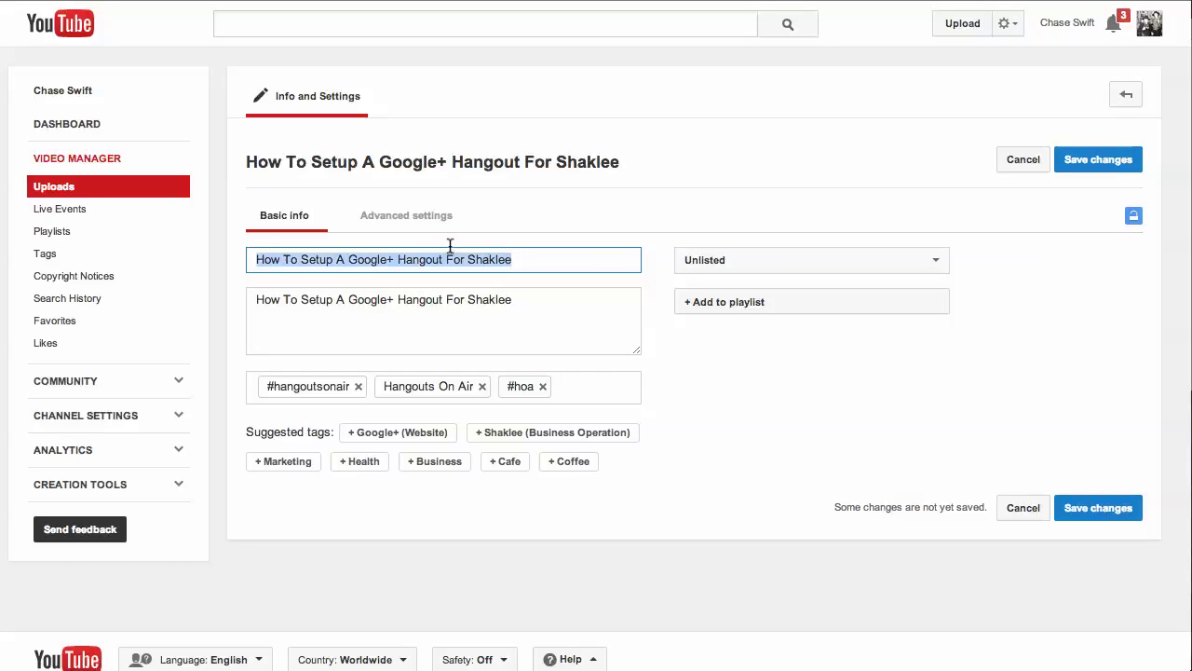
pyautogui.moveTo(520, 298); pyautogui.dragTo(483, 283)
pyautogui.click(533, 301)
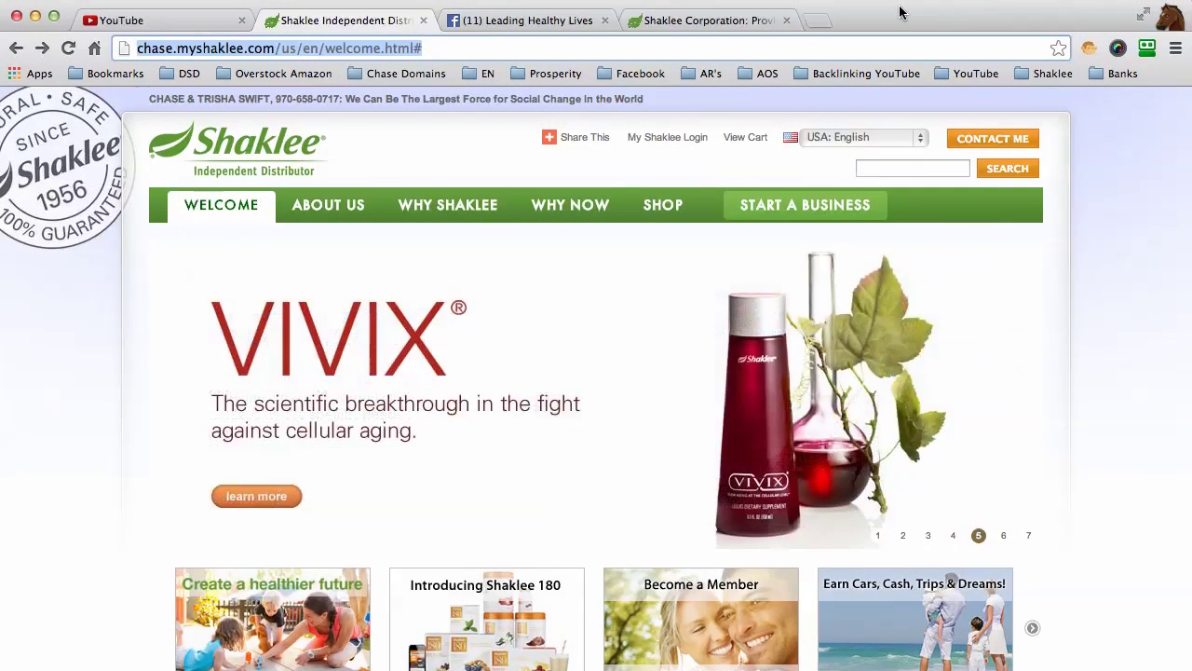
# Step: Copy the Shaklee page address and paste it onto a new line in the description
pyautogui.rightClick(261, 43)
pyautogui.click(282, 71)
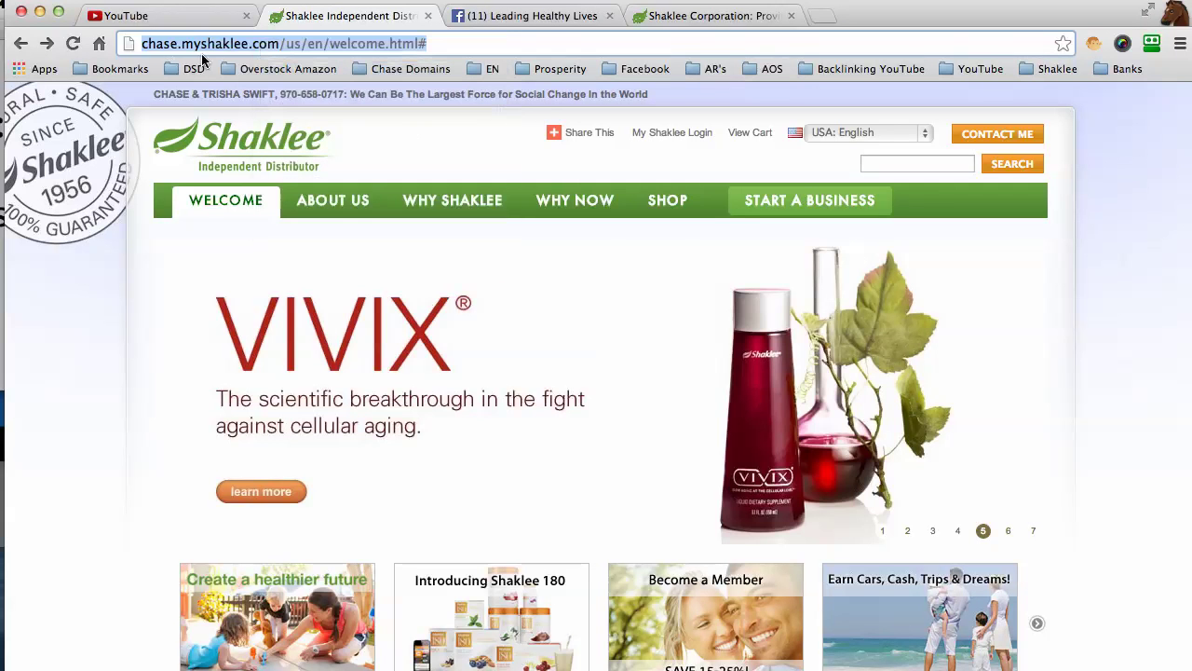
pyautogui.click(156, 17)
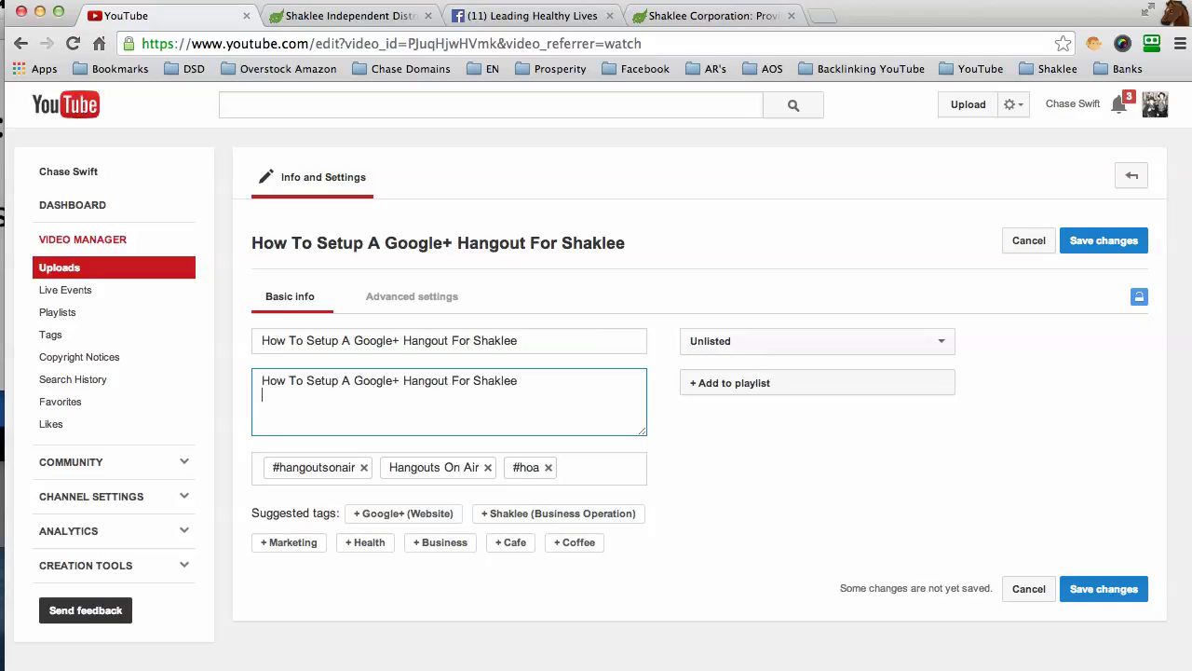
pyautogui.rightClick(280, 403)
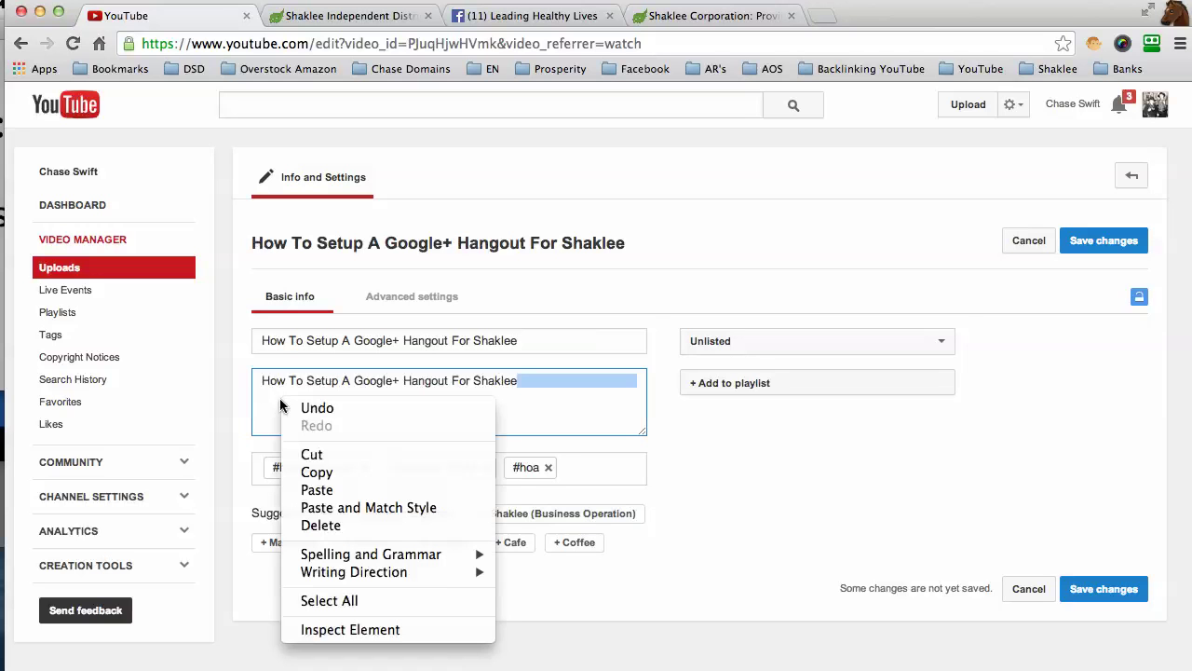
pyautogui.click(317, 489)
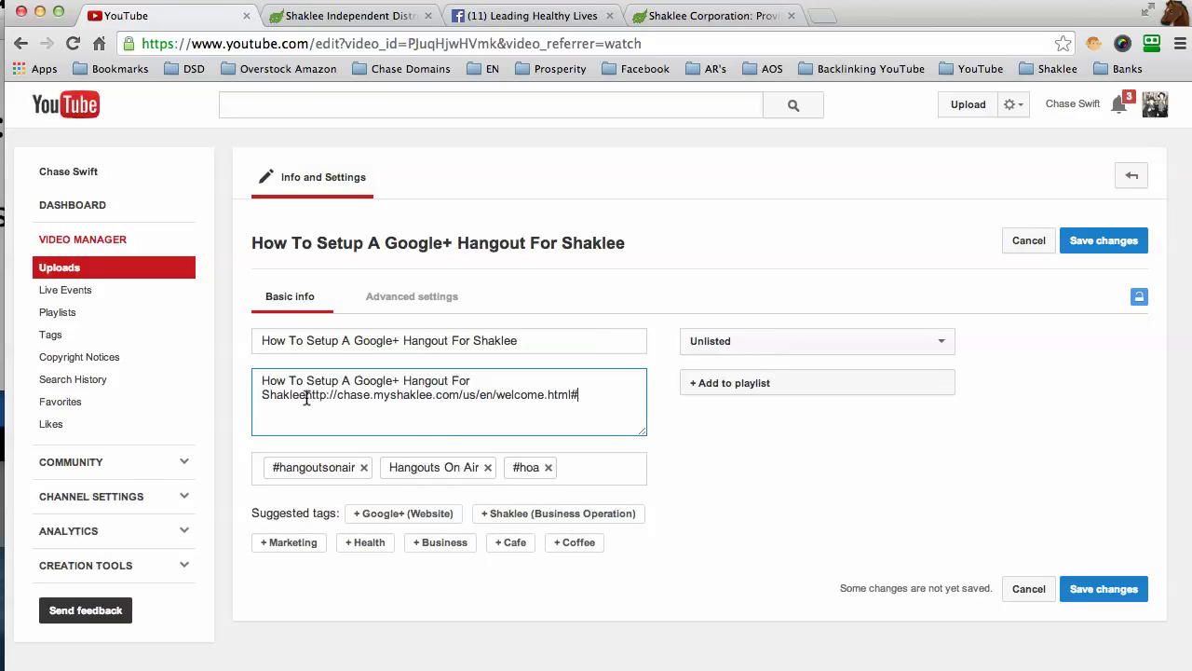
pyautogui.press('Return')
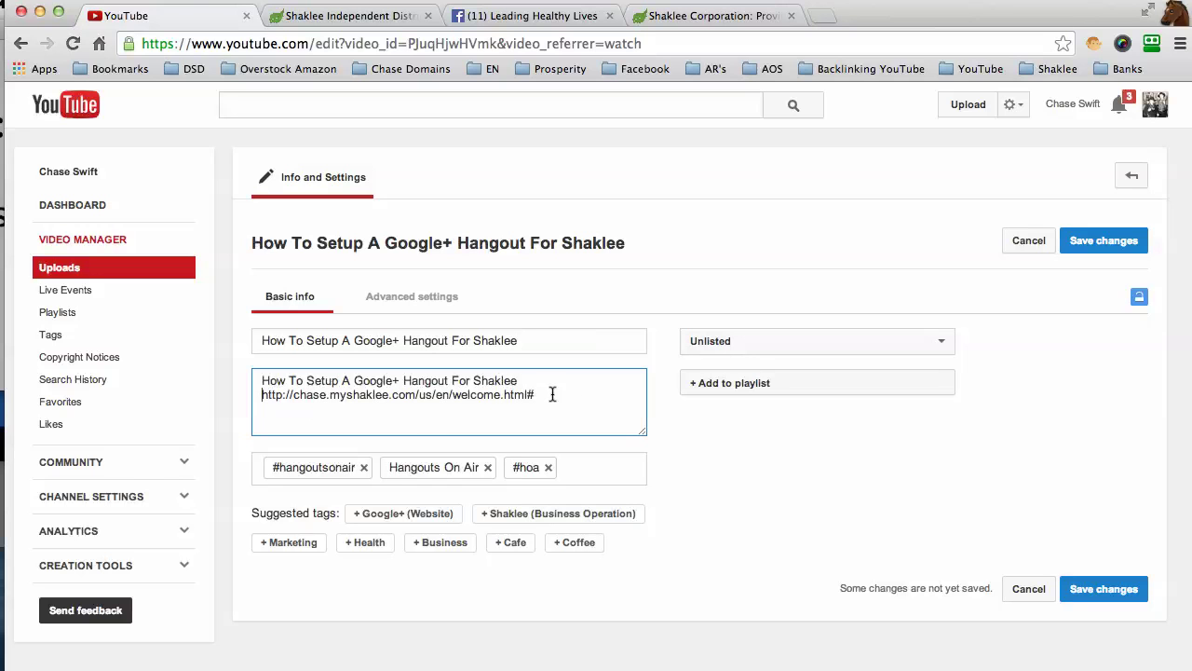
# Step: Trim the pasted address's trailing path so it ends at myshaklee.com/
pyautogui.moveTo(508, 396); pyautogui.dragTo(429, 399)
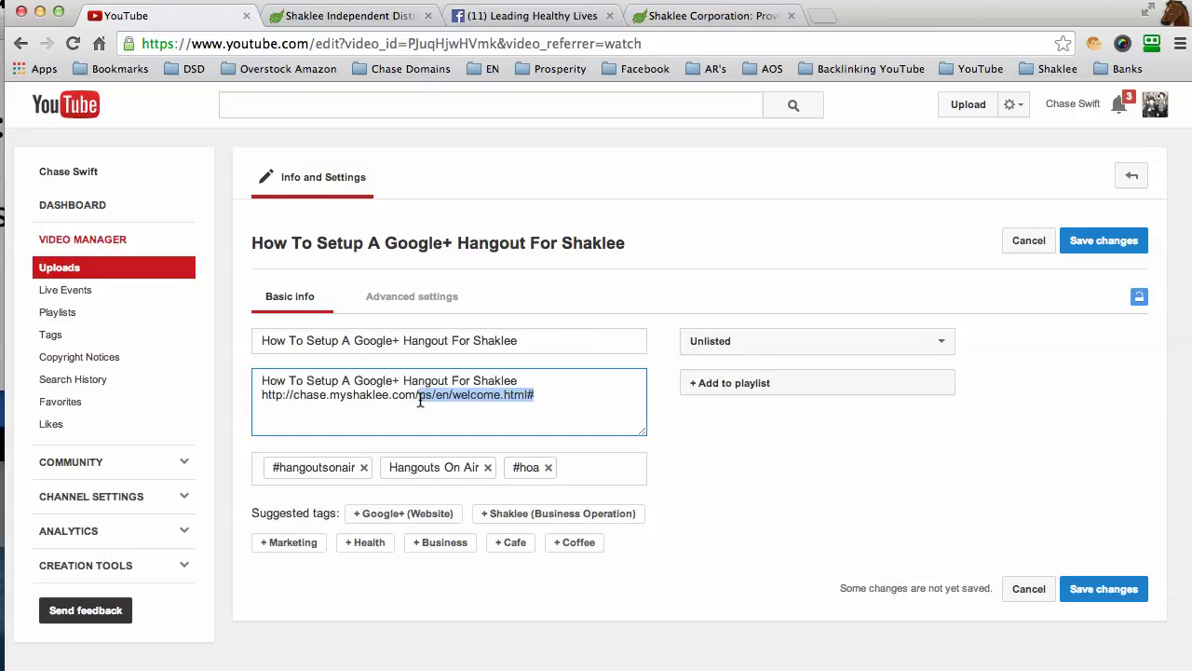
pyautogui.press('BackSpace')
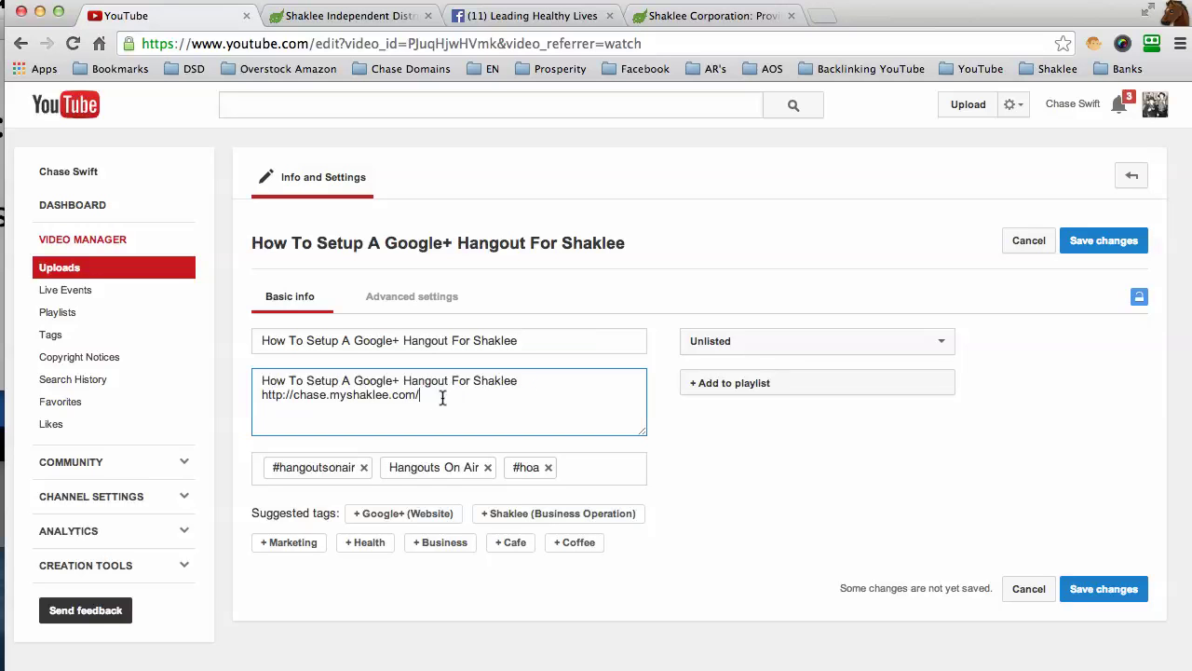
pyautogui.moveTo(442, 398); pyautogui.dragTo(276, 396)
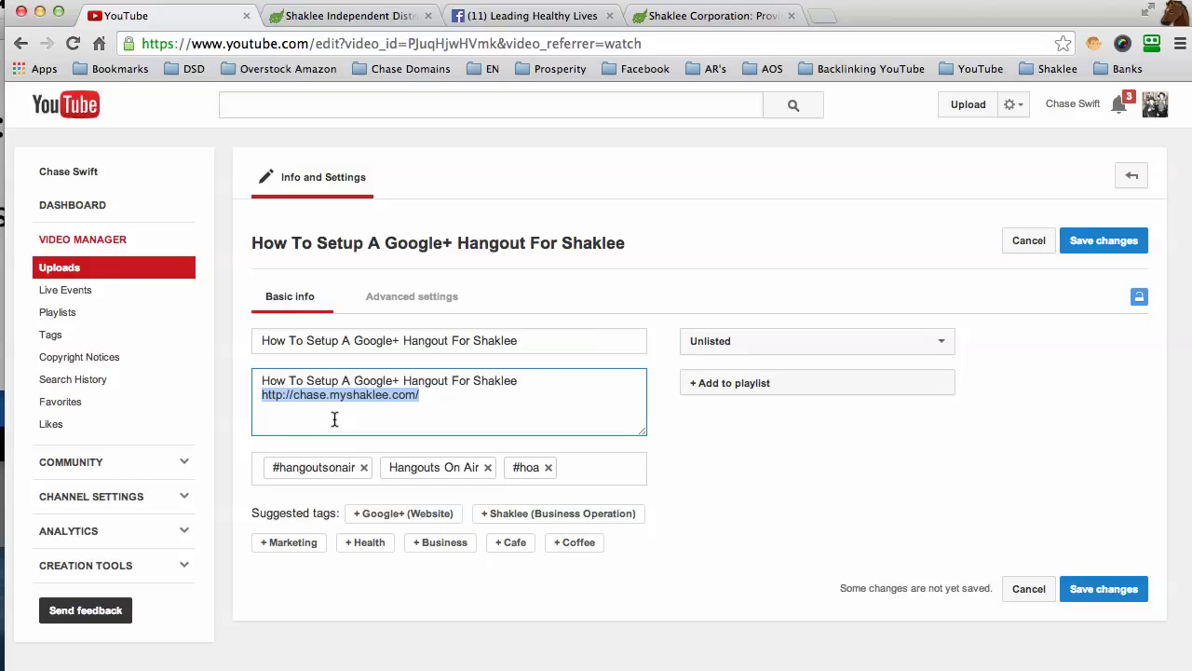
pyautogui.click(314, 404)
pyautogui.moveTo(260, 381); pyautogui.dragTo(329, 332)
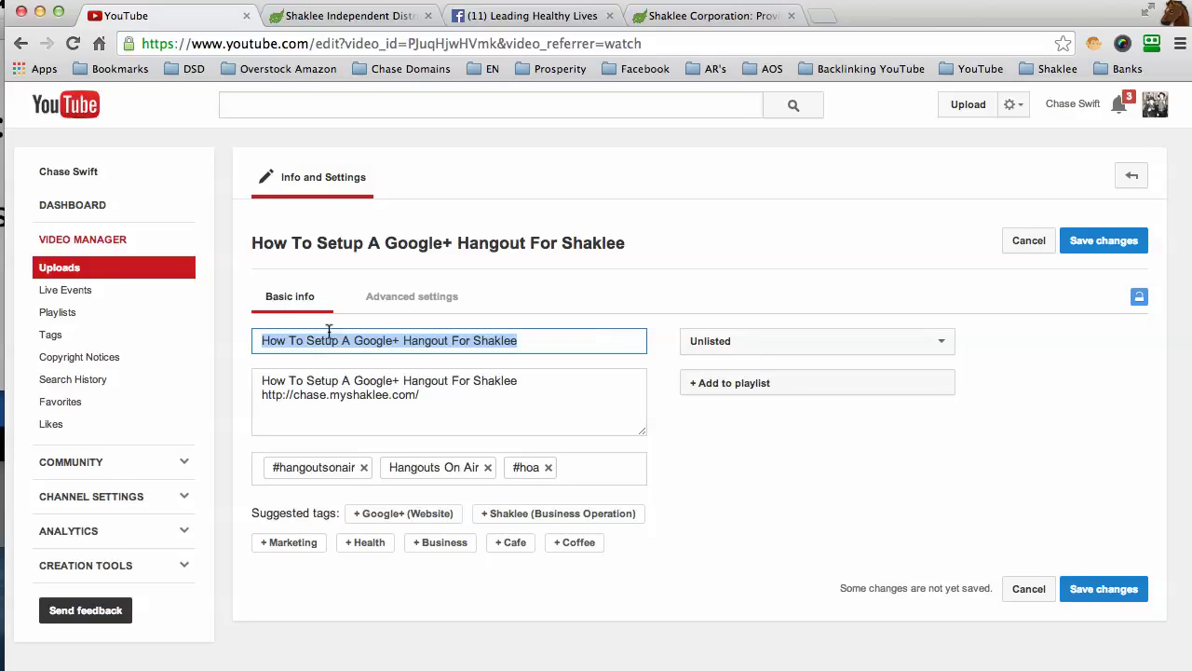
pyautogui.moveTo(261, 380); pyautogui.dragTo(308, 394)
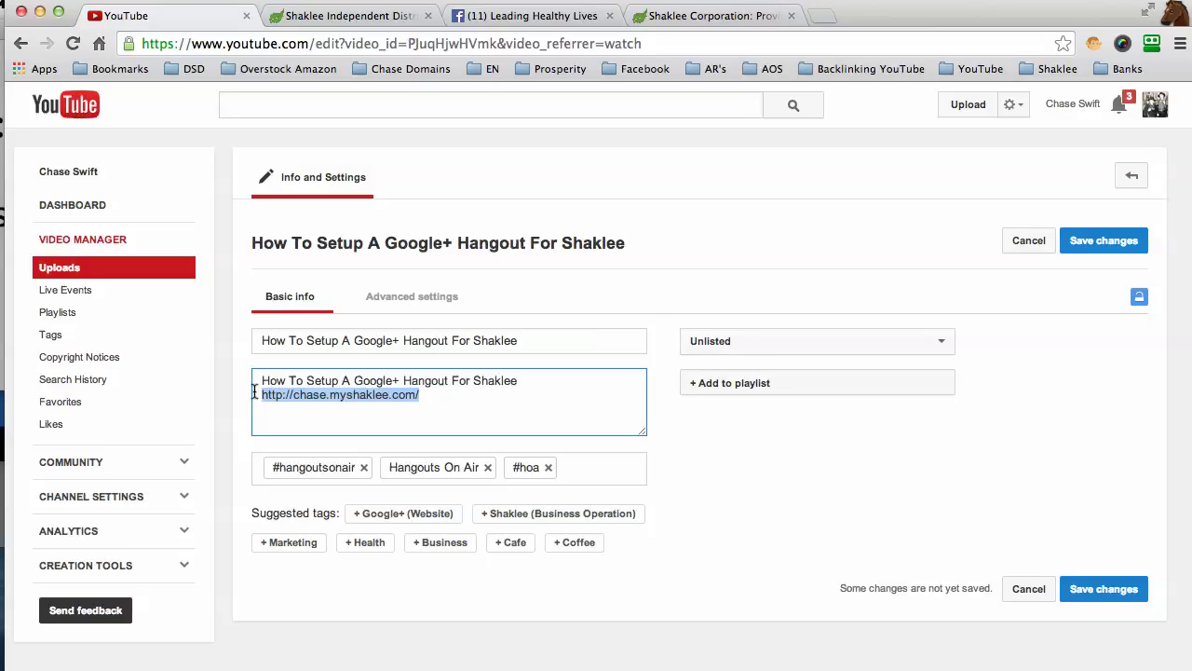
pyautogui.click(294, 407)
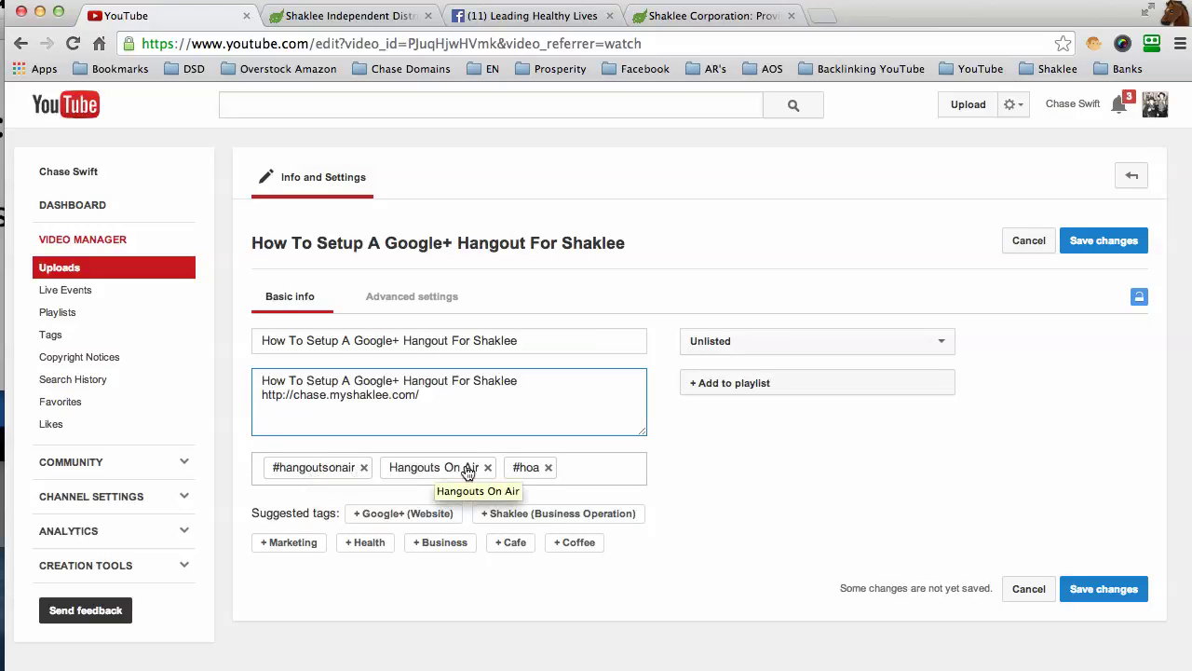
# Step: Remove the Hangouts On Air and #hangoutsonair tags
pyautogui.click(575, 468)
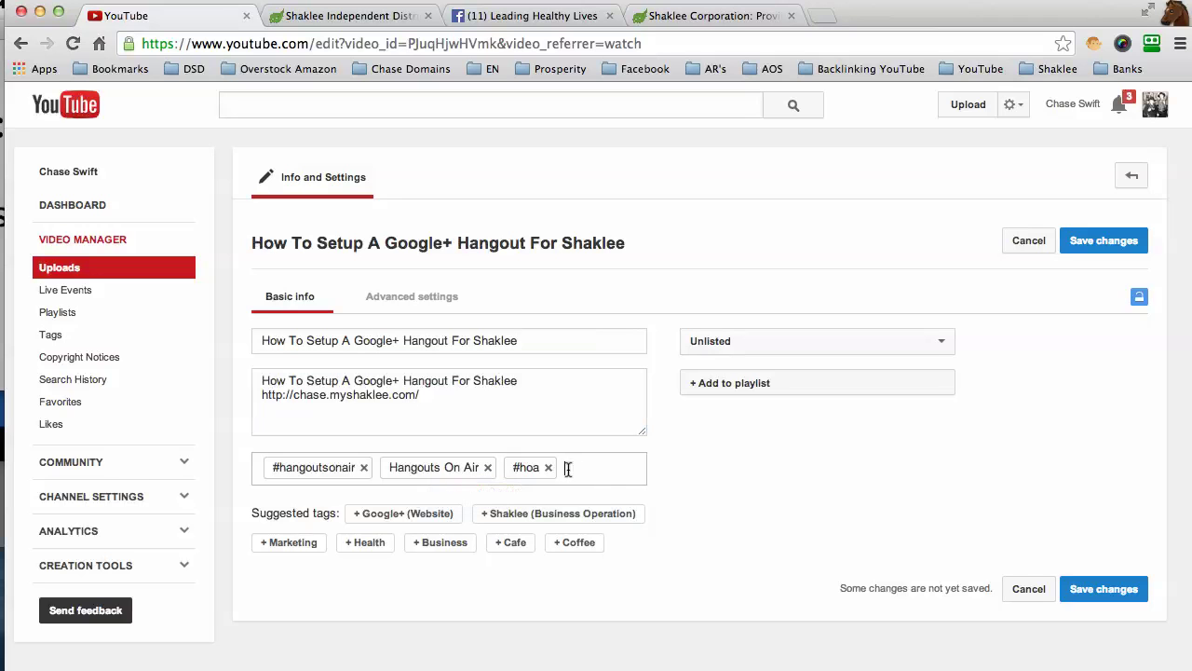
pyautogui.click(488, 468)
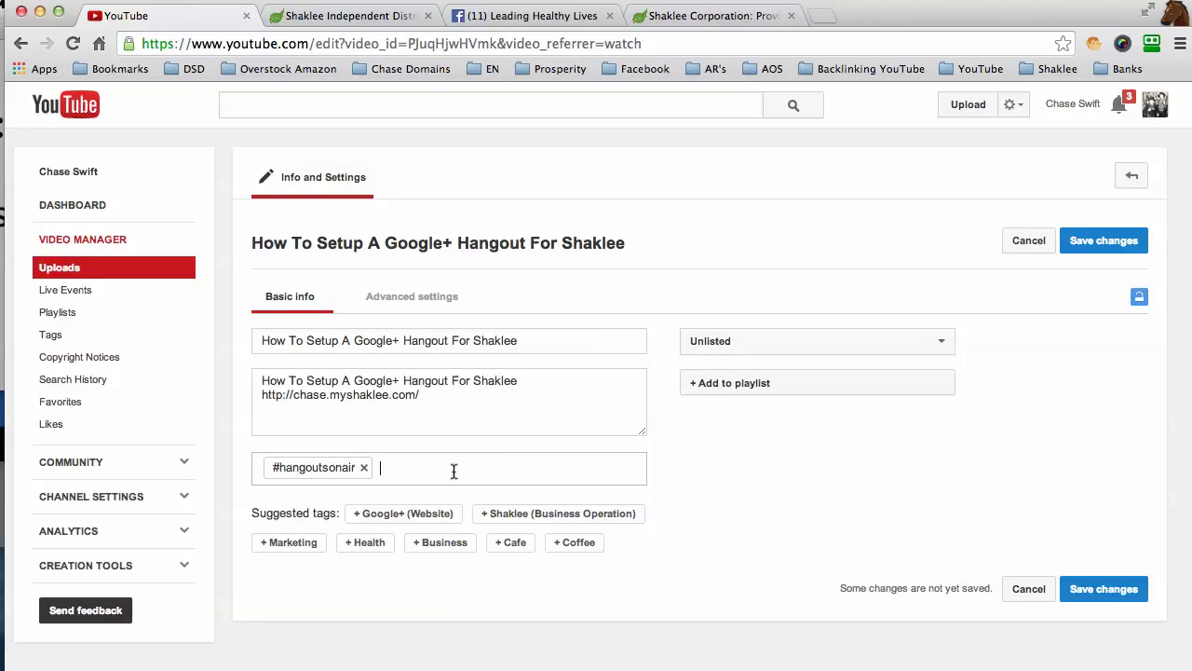
pyautogui.click(364, 467)
# Step: Copy the full video title and add it as a tag
pyautogui.moveTo(526, 340); pyautogui.dragTo(500, 331)
pyautogui.click(431, 329)
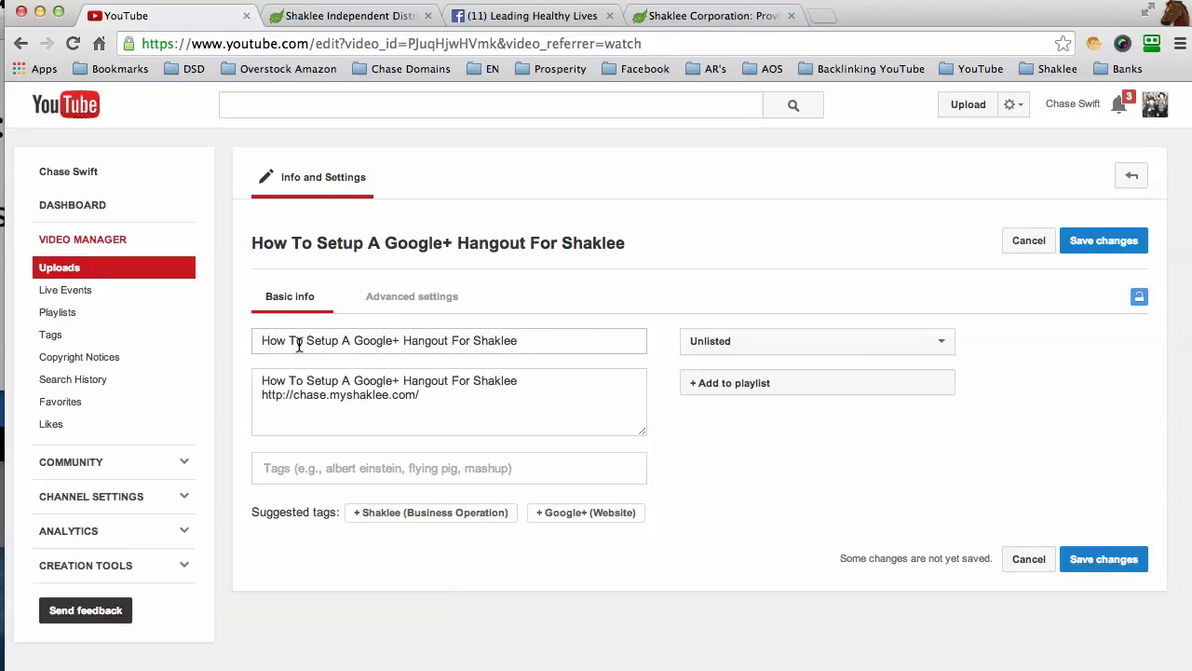
pyautogui.moveTo(264, 340); pyautogui.dragTo(530, 341)
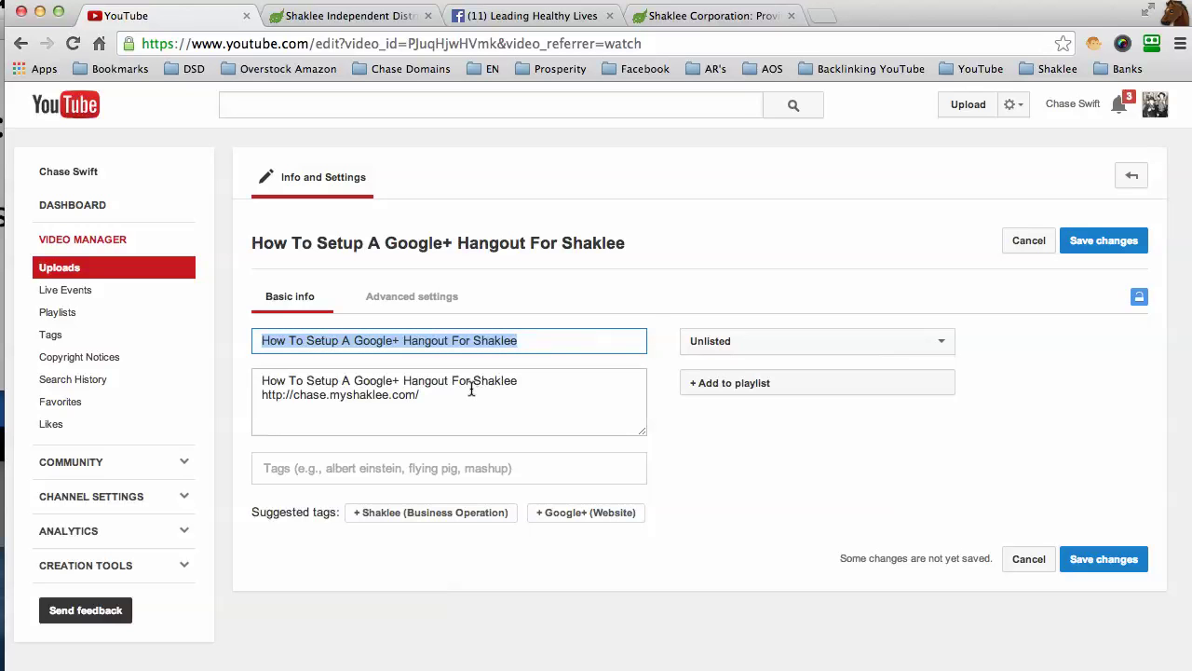
pyautogui.click(396, 467)
pyautogui.press('super+v')
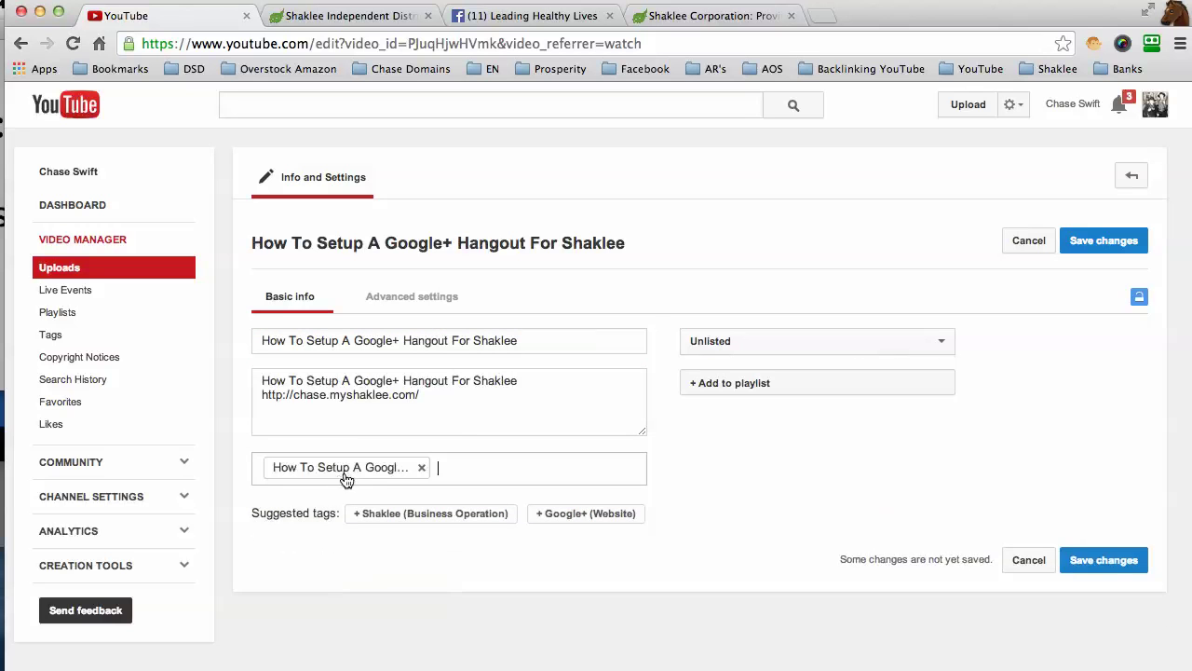
pyautogui.click(377, 472)
pyautogui.click(374, 472)
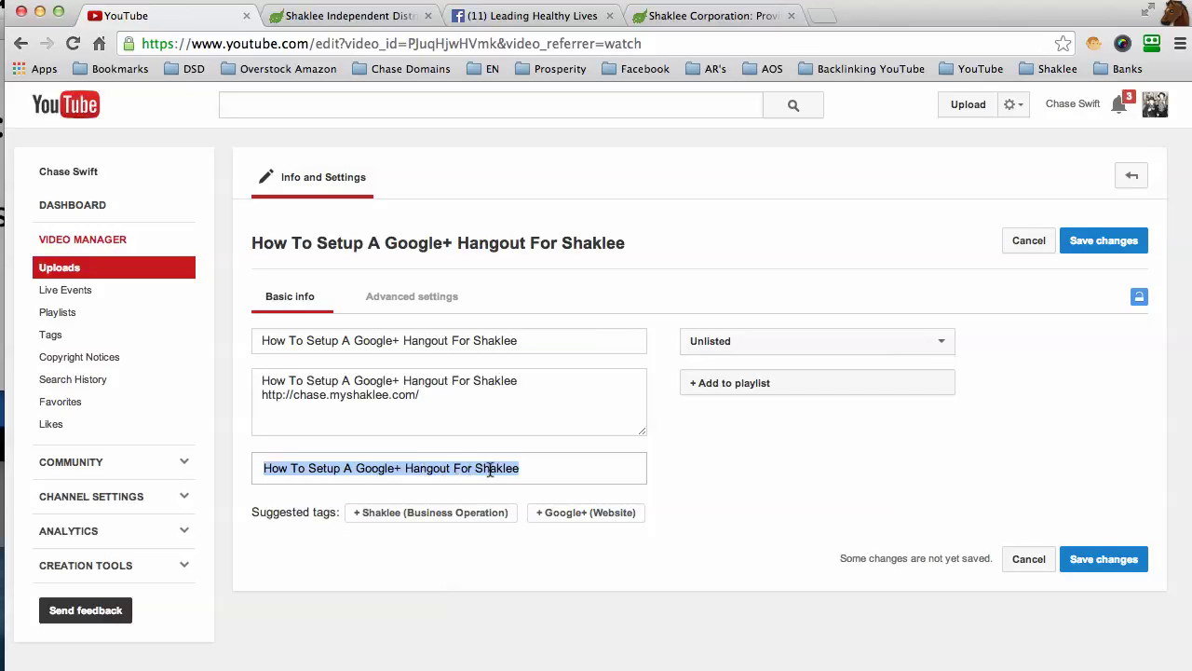
pyautogui.click(552, 471)
pyautogui.press('Return')
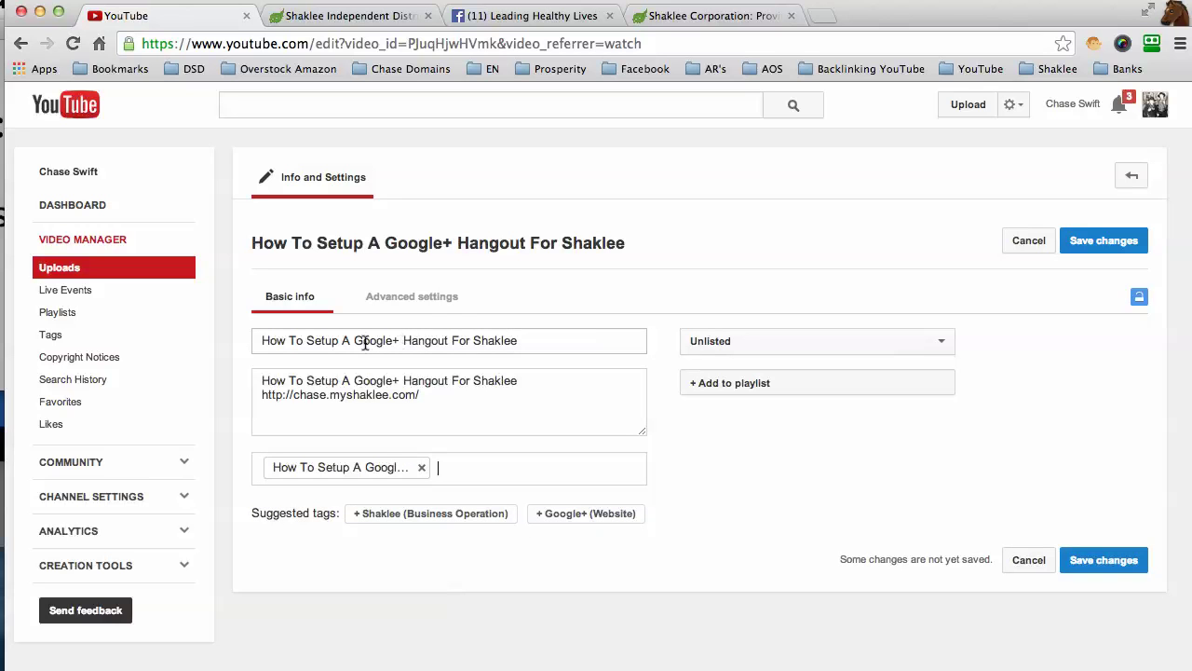
# Step: Add 'Google+ Hangout For Shaklee' as a tag and start typing the creator's name tag
pyautogui.moveTo(360, 341); pyautogui.dragTo(498, 361)
pyautogui.press('super+c')
pyautogui.click(466, 466)
pyautogui.press('super+v')
pyautogui.press('Return')
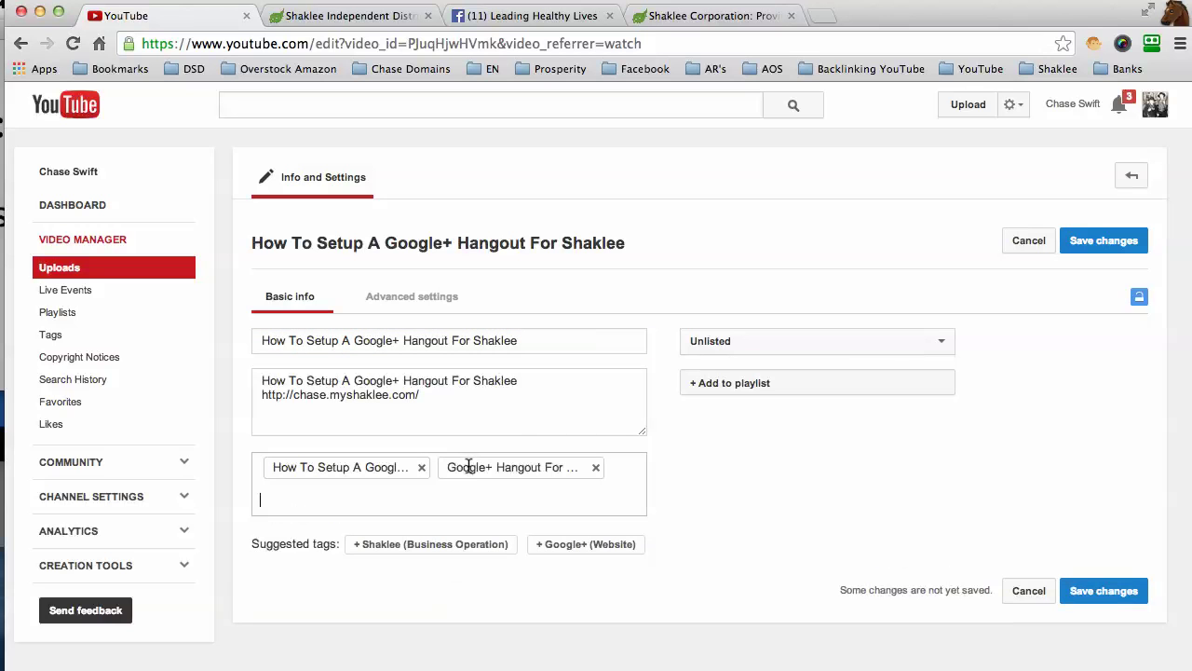
pyautogui.write('chase swift')
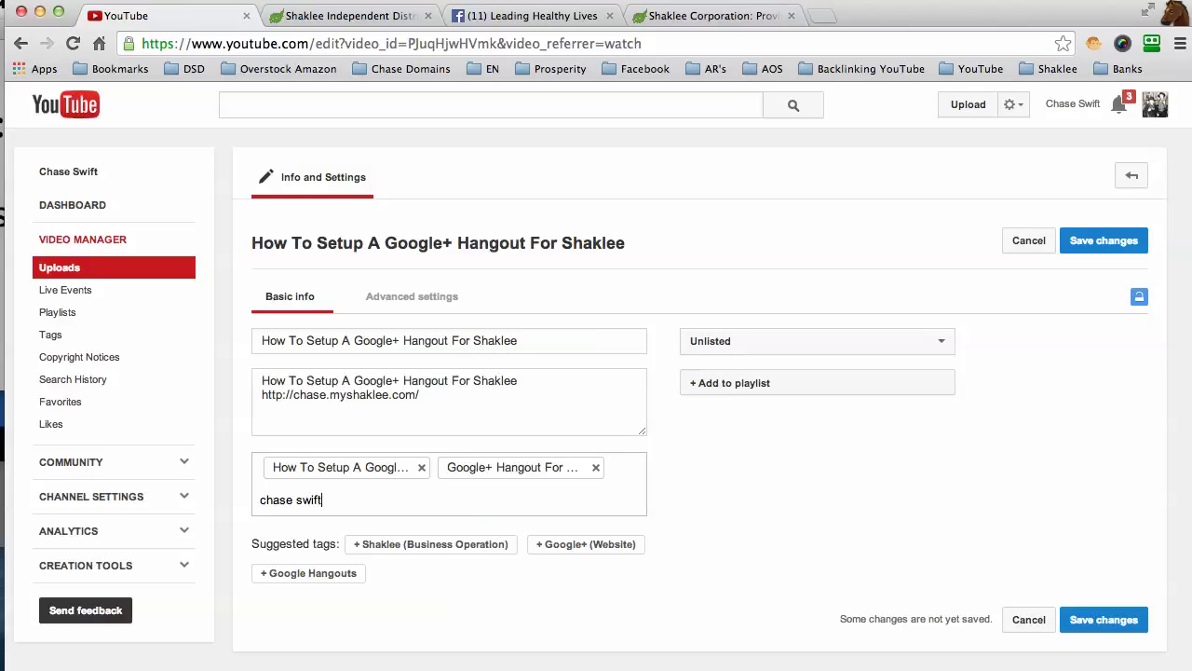
# Step: Make the video Public and append 'by' plus the creator's name to the title
pyautogui.click(739, 342)
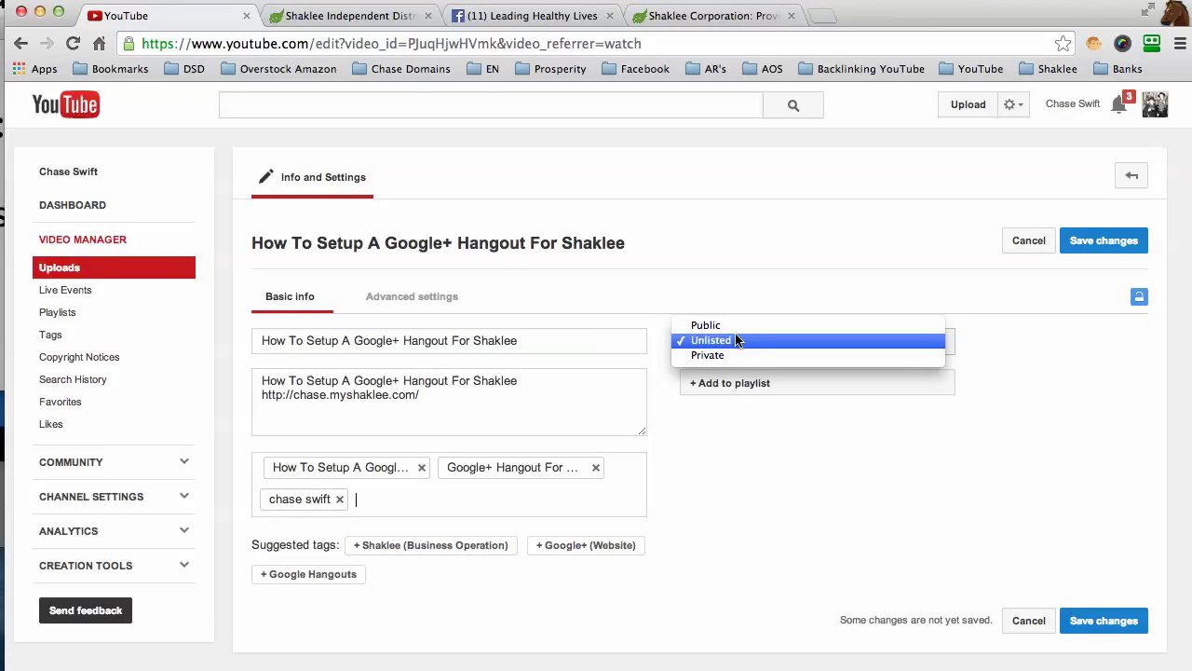
pyautogui.click(735, 326)
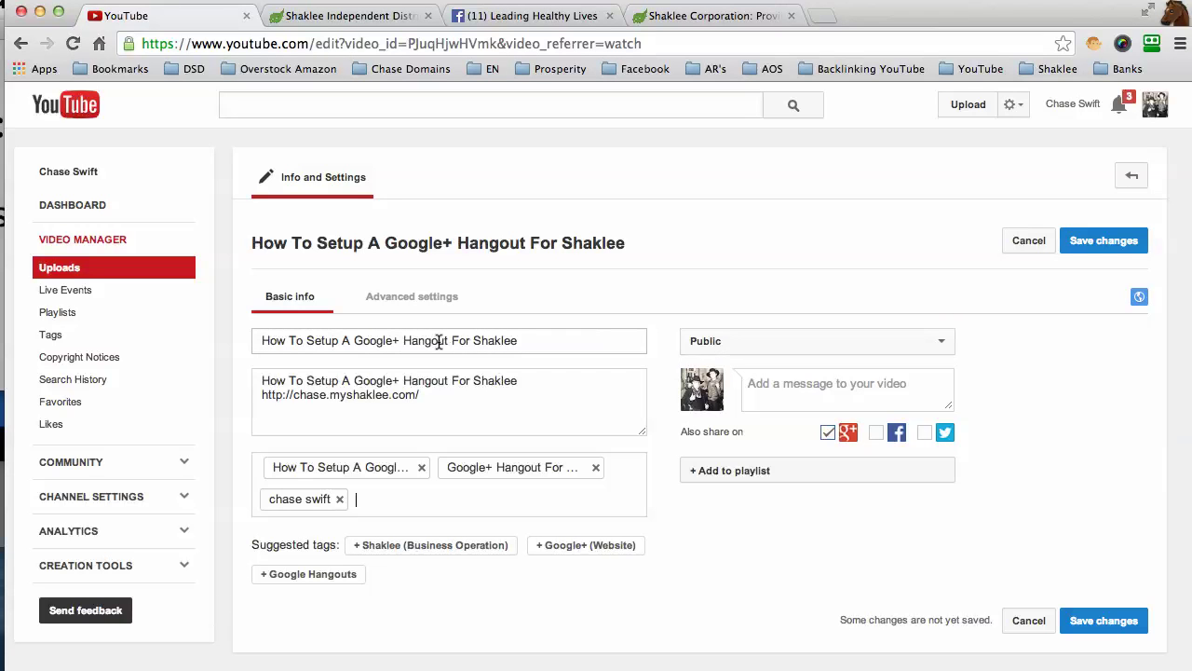
pyautogui.moveTo(260, 340); pyautogui.dragTo(529, 341)
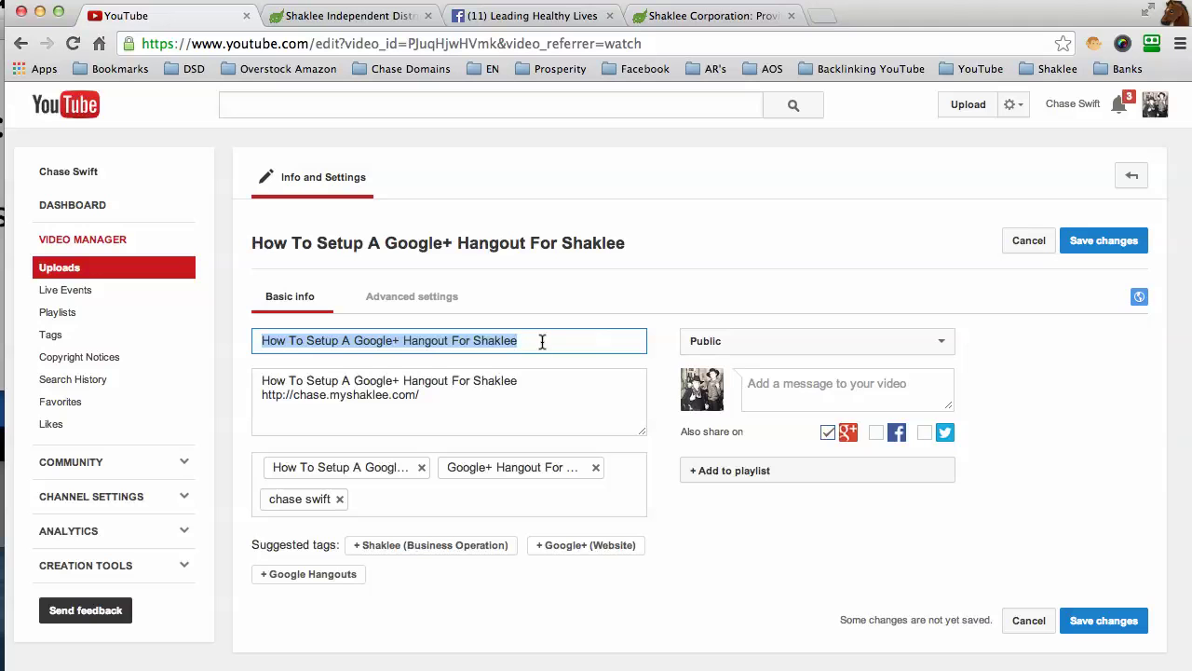
pyautogui.click(542, 341)
pyautogui.write('by Chase Swift')
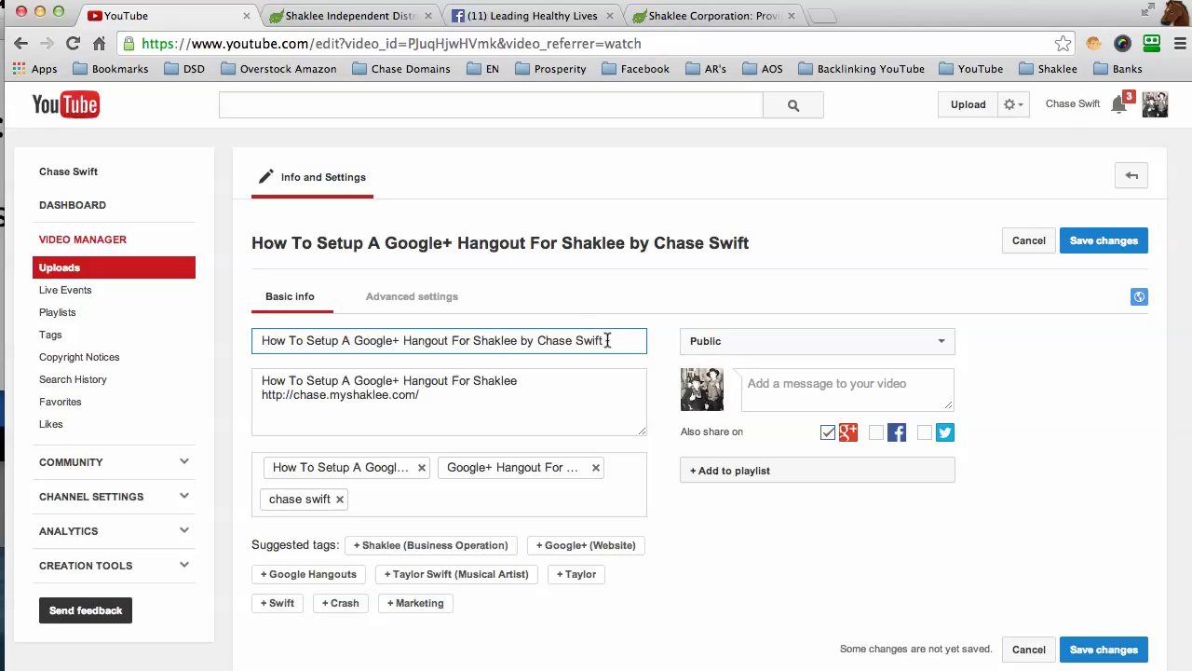
pyautogui.tripleClick(589, 335)
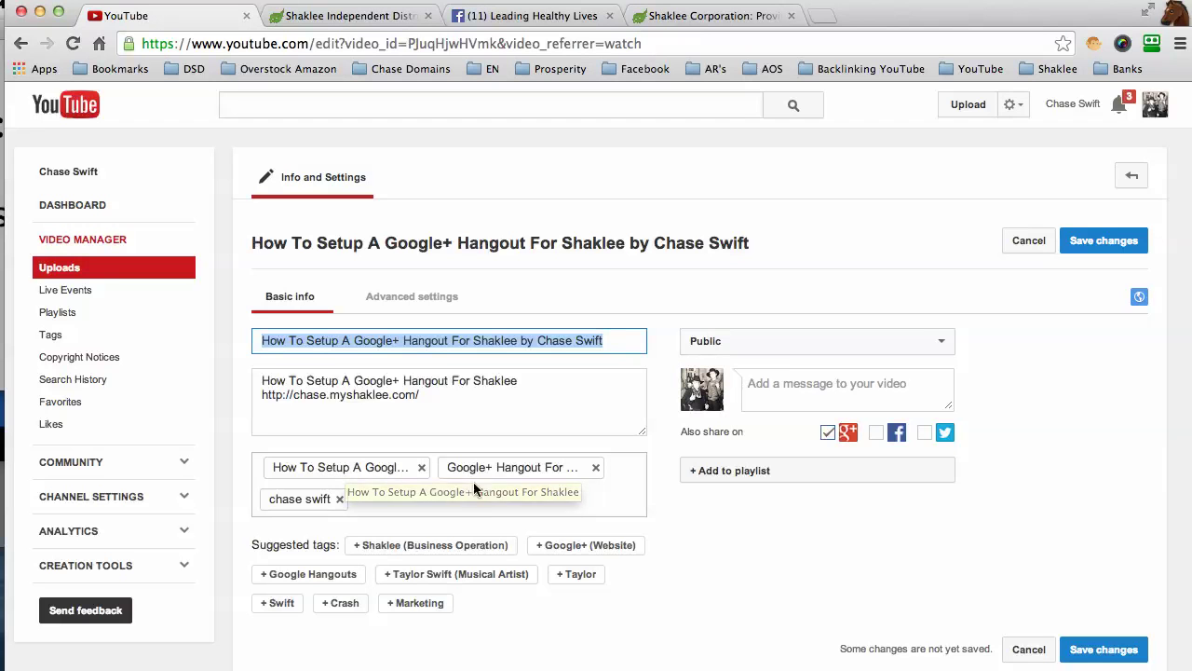
# Step: Add blank lines above and below the Shaklee address in the description
pyautogui.click(533, 383)
pyautogui.press('Return')
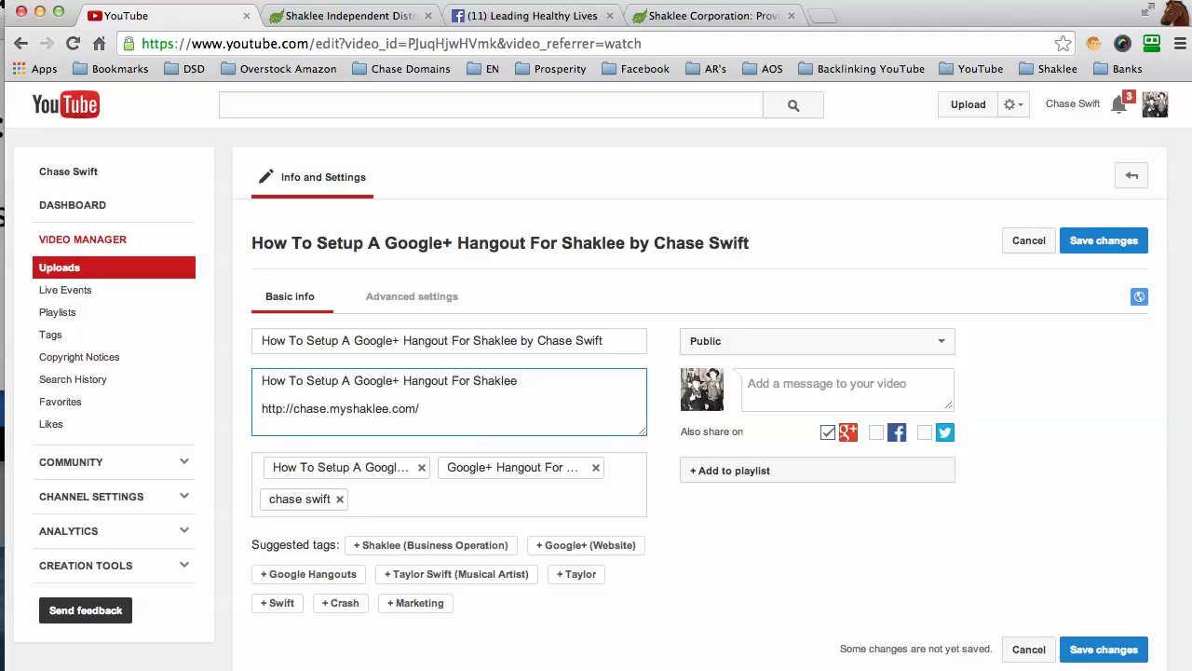
pyautogui.press('Return')
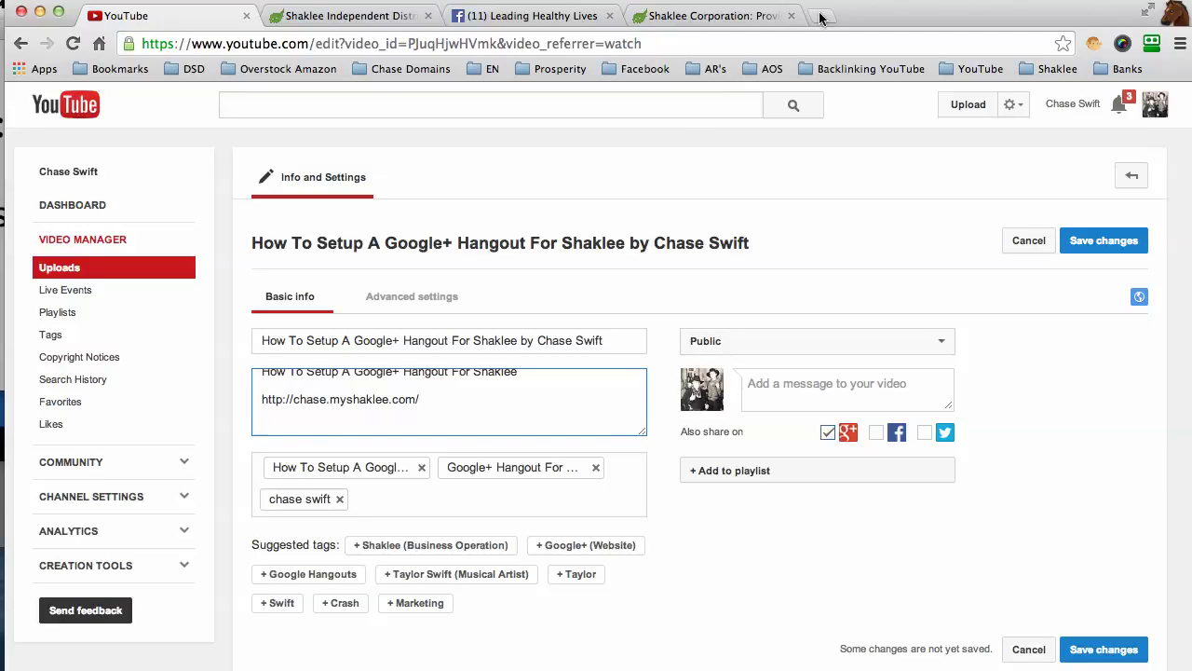
# Step: Load chaseswift.com in a new browser tab and select its address
pyautogui.click(819, 16)
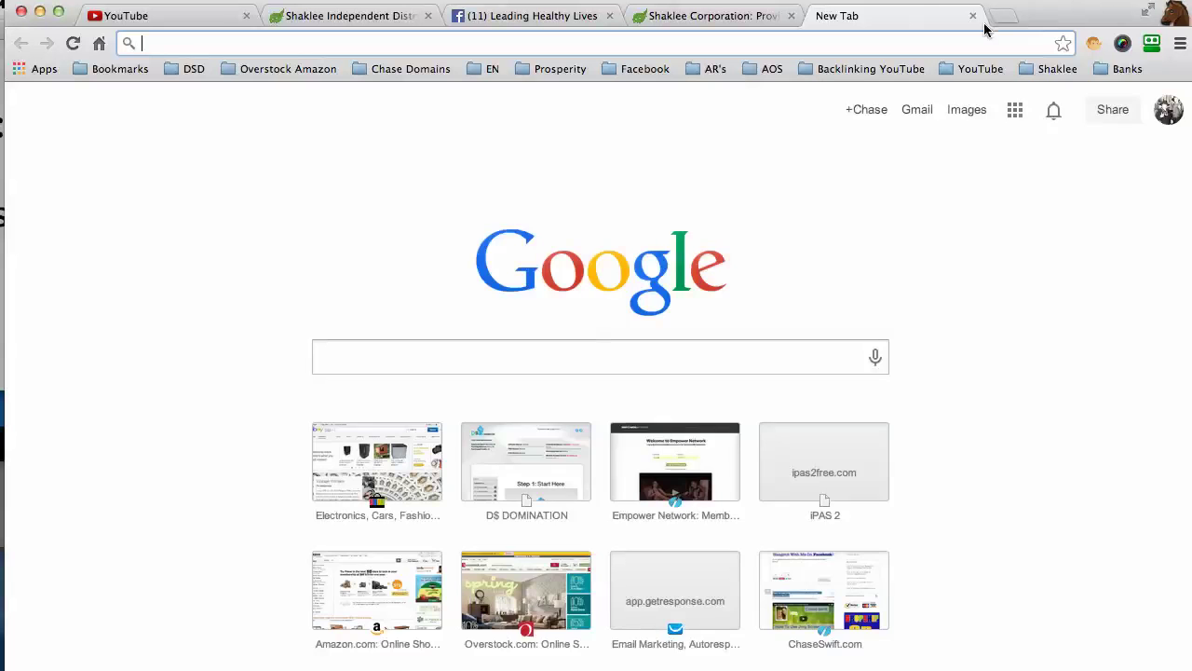
pyautogui.click(384, 70)
pyautogui.click(380, 95)
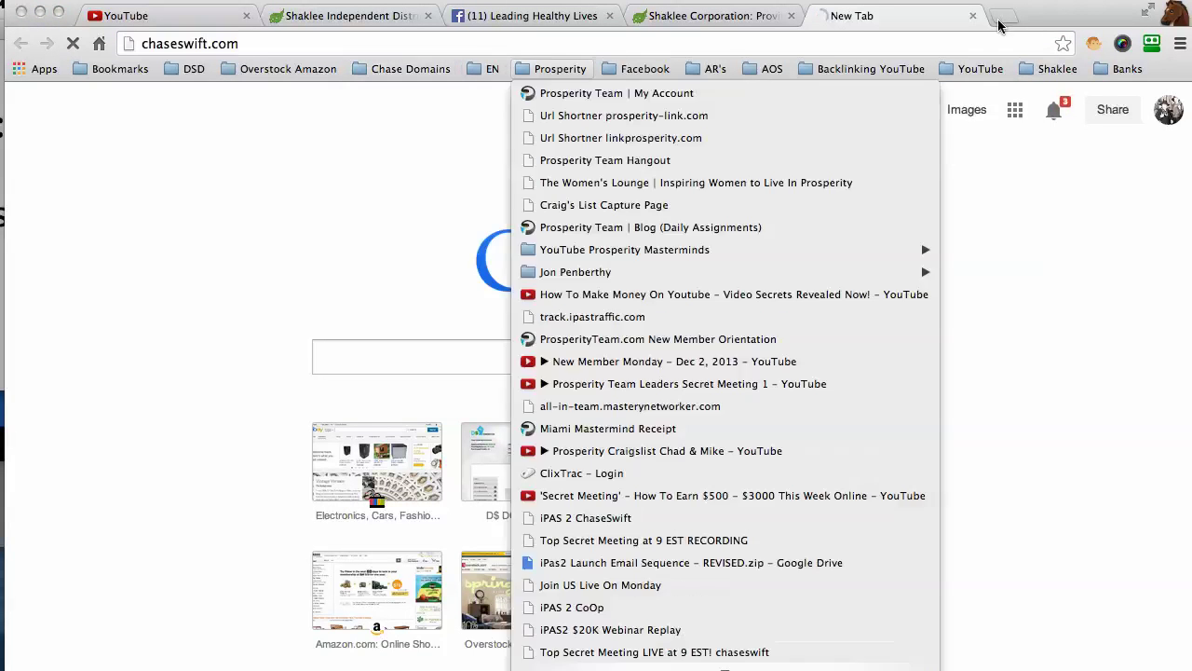
pyautogui.click(217, 44)
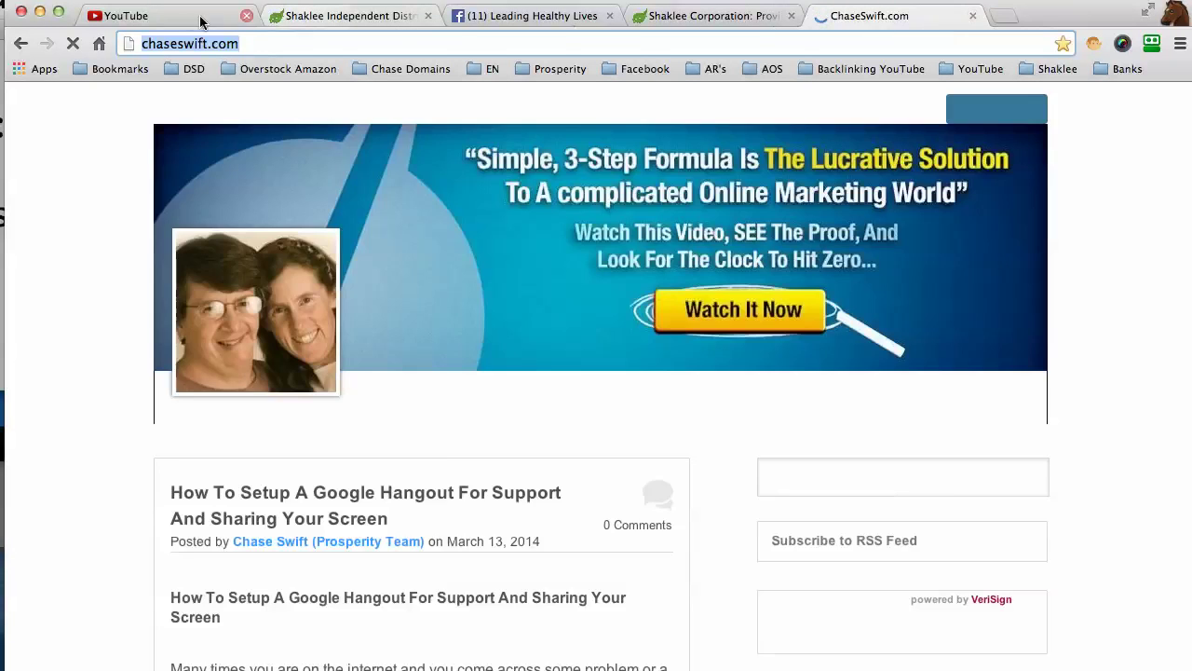
pyautogui.click(185, 18)
pyautogui.press('super+v')
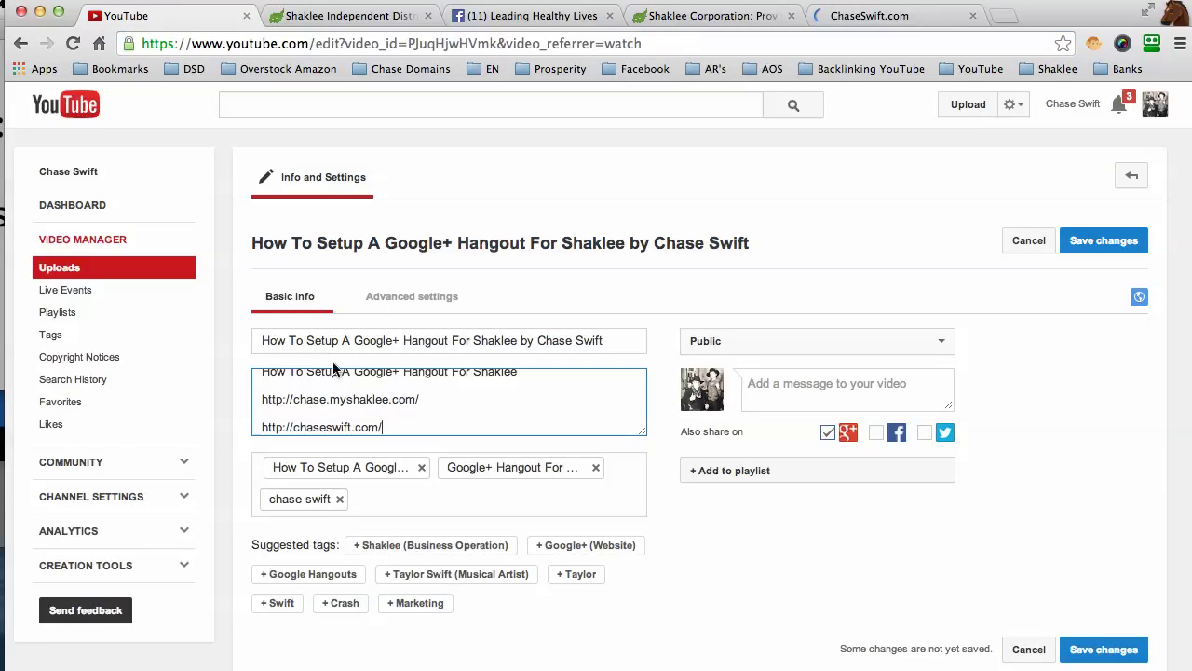
pyautogui.moveTo(389, 430); pyautogui.dragTo(248, 426)
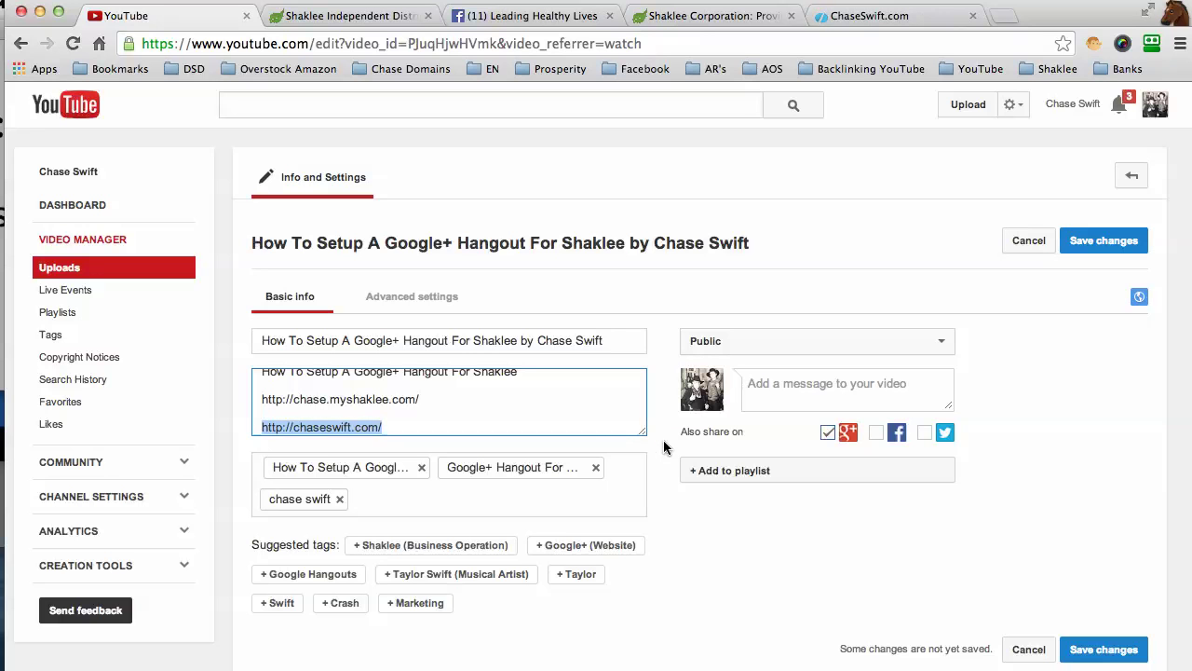
pyautogui.moveTo(647, 438); pyautogui.dragTo(647, 494)
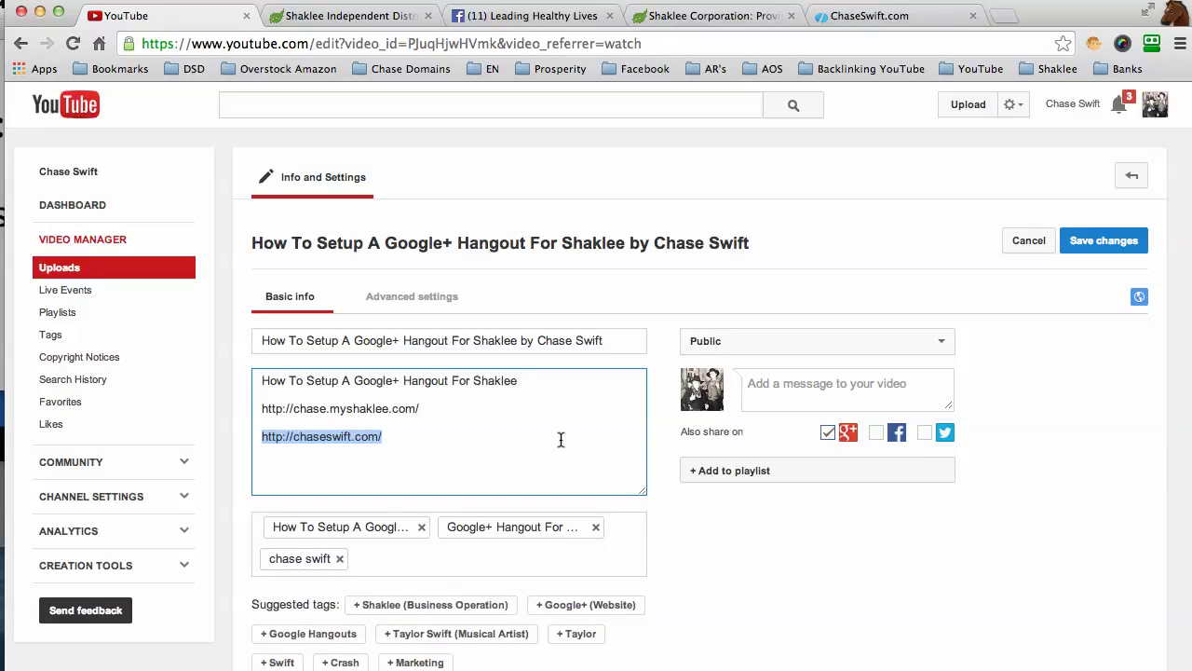
pyautogui.click(562, 438)
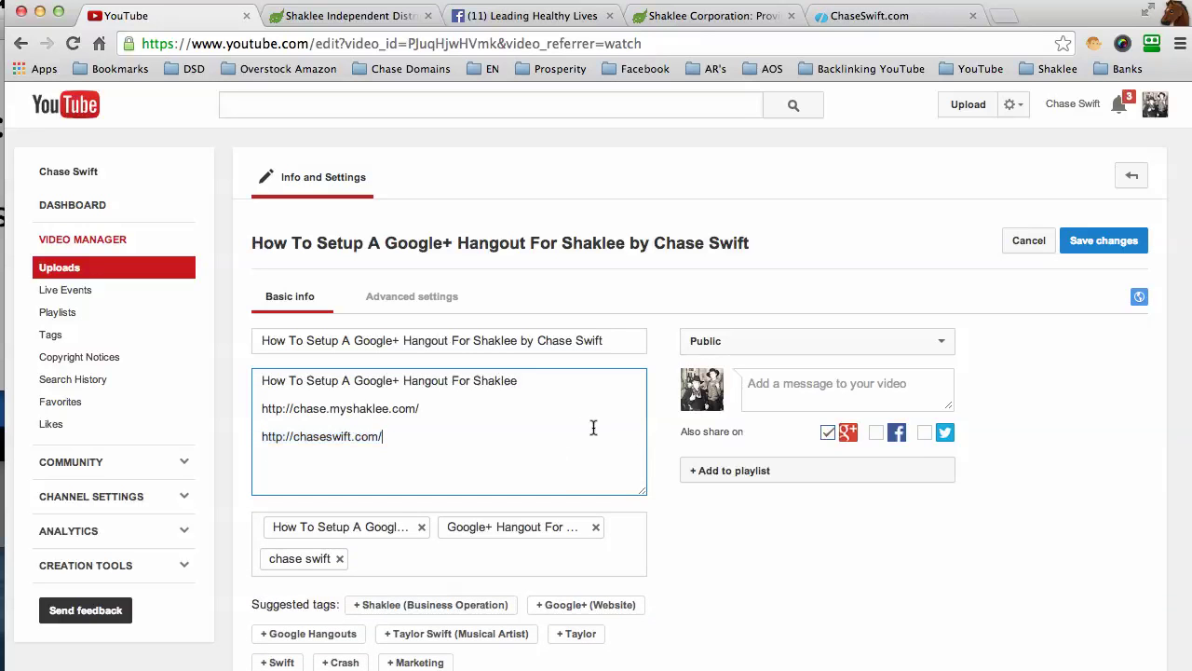
pyautogui.click(1094, 241)
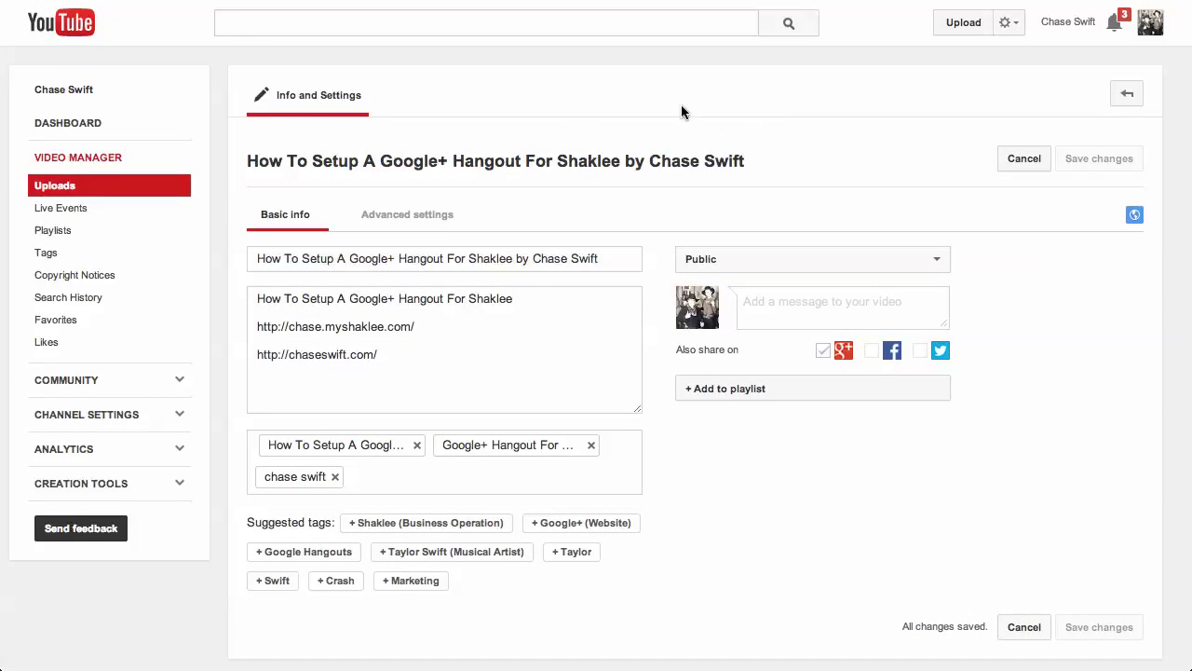
# Step: Return to the Video Manager Uploads list of 97 videos, reloading it once
pyautogui.click(1006, 23)
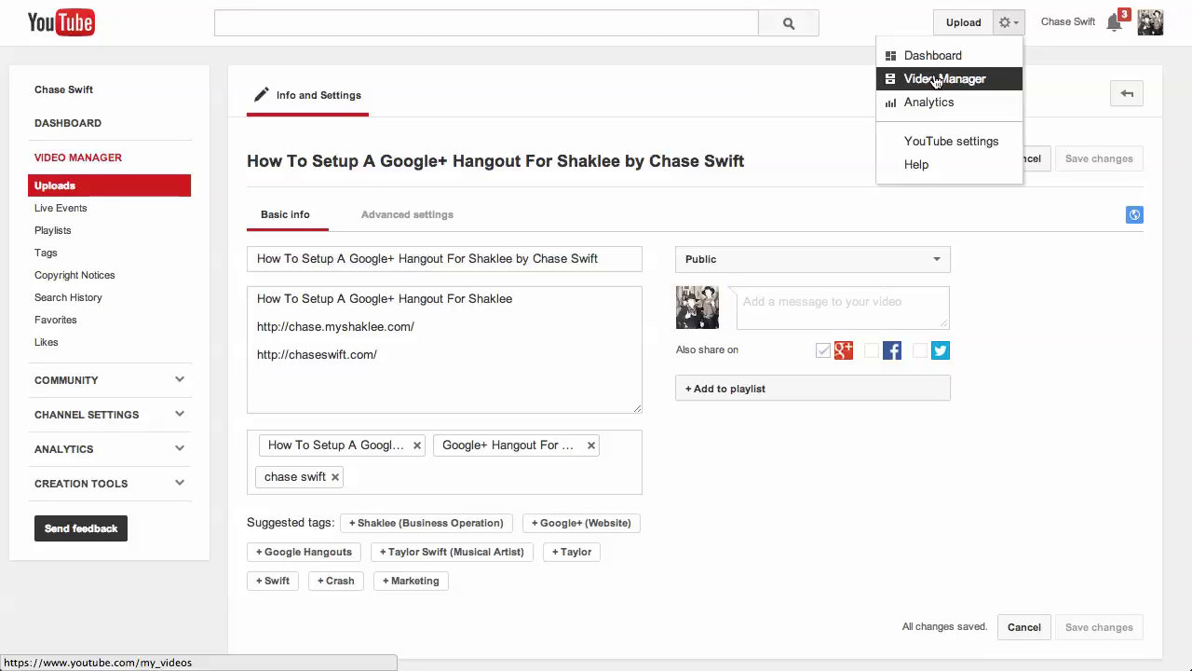
pyautogui.click(936, 80)
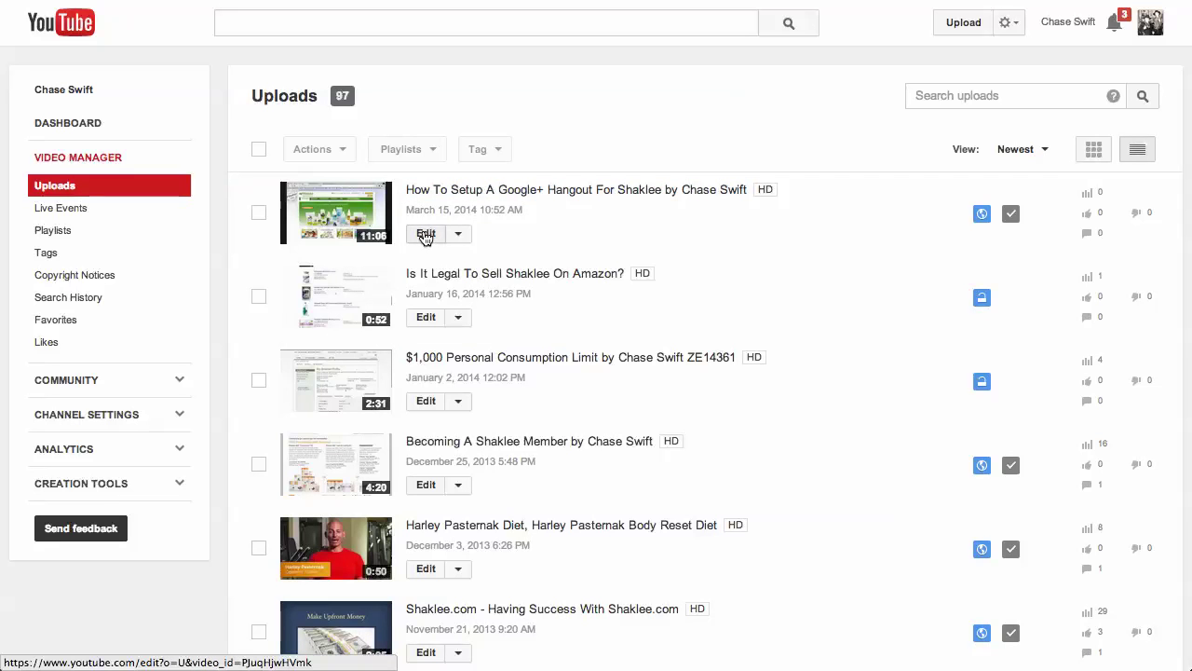
pyautogui.click(1009, 28)
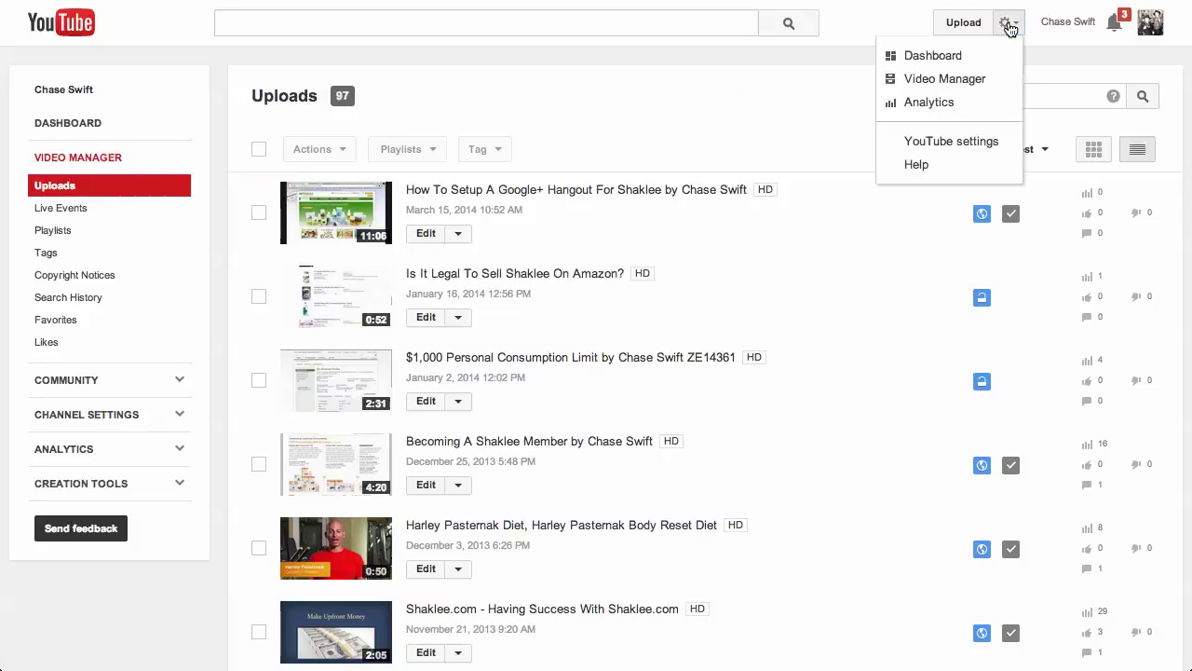
pyautogui.click(944, 79)
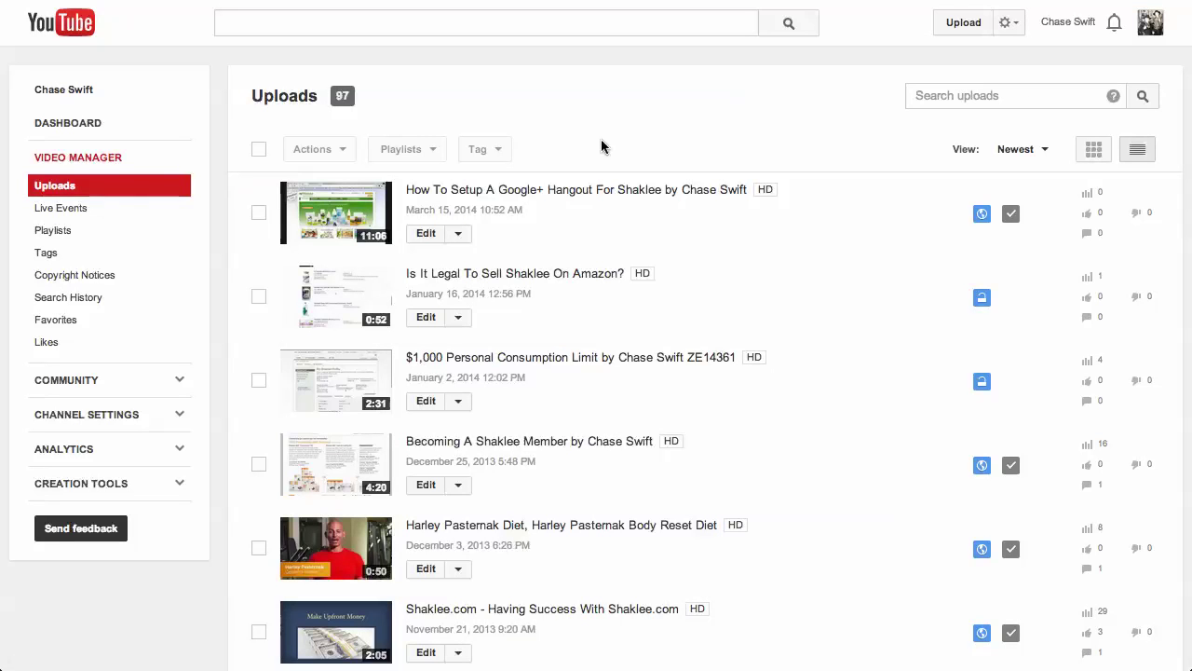
# Step: Open the Hangout video's details, enlarge the description to show all three lines, and save
pyautogui.click(424, 236)
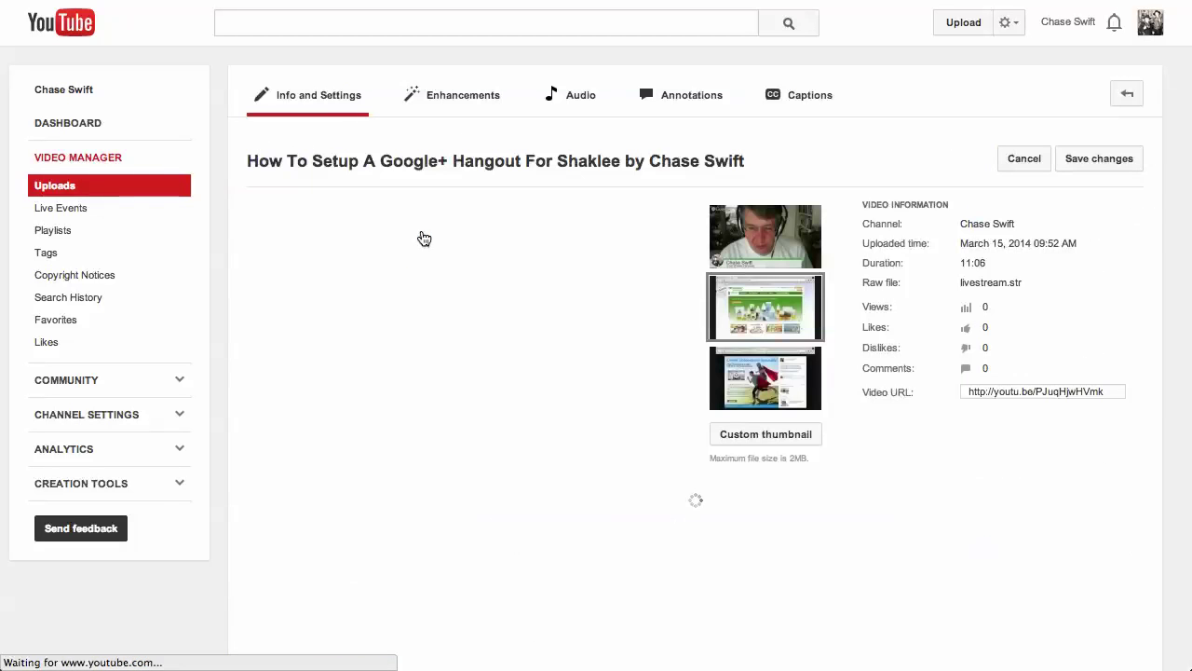
pyautogui.scroll(-5, 819, 456)
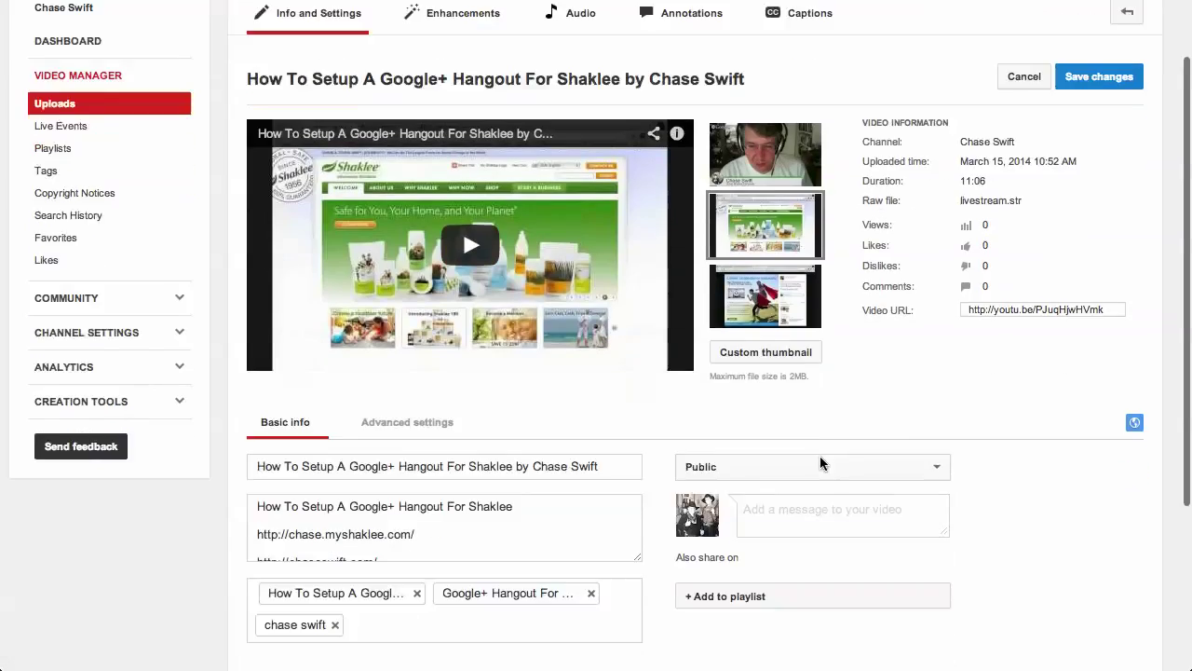
pyautogui.moveTo(637, 261); pyautogui.dragTo(640, 360)
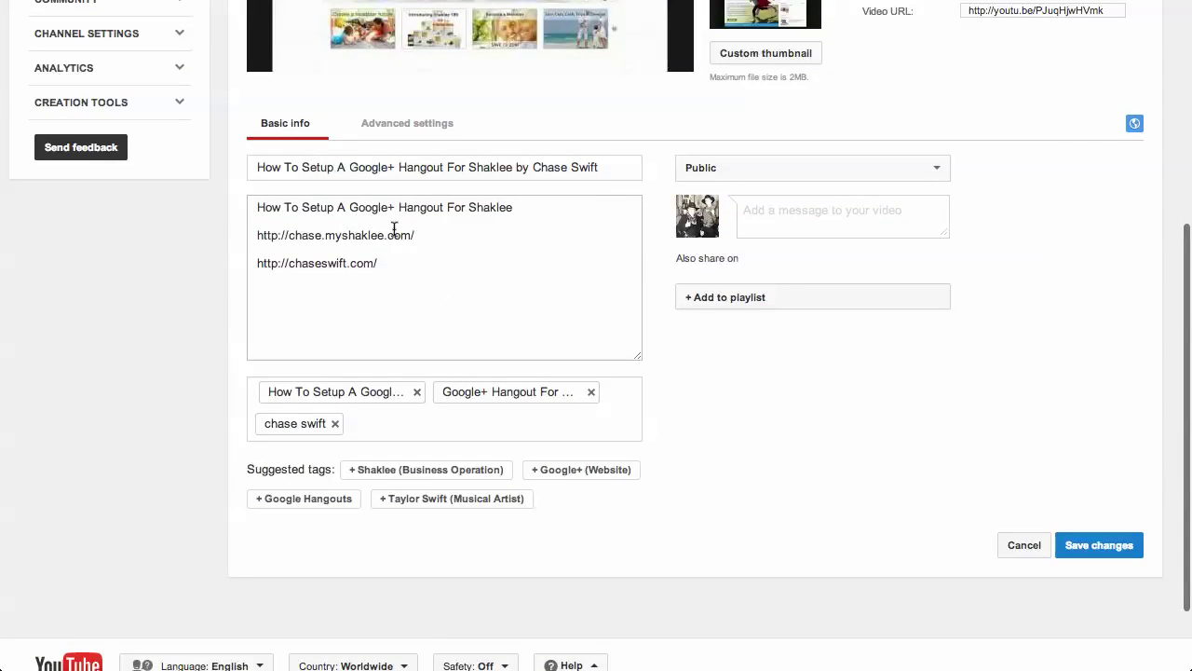
pyautogui.click(287, 292)
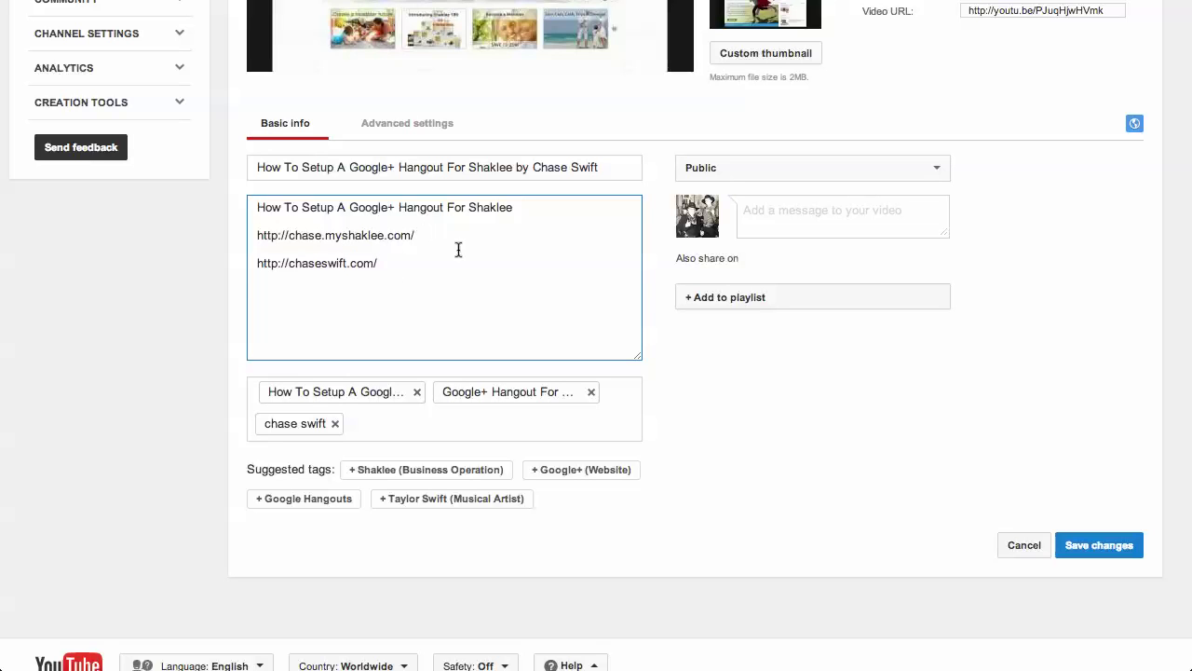
pyautogui.scroll(5, 694, 359)
pyautogui.moveTo(769, 259)
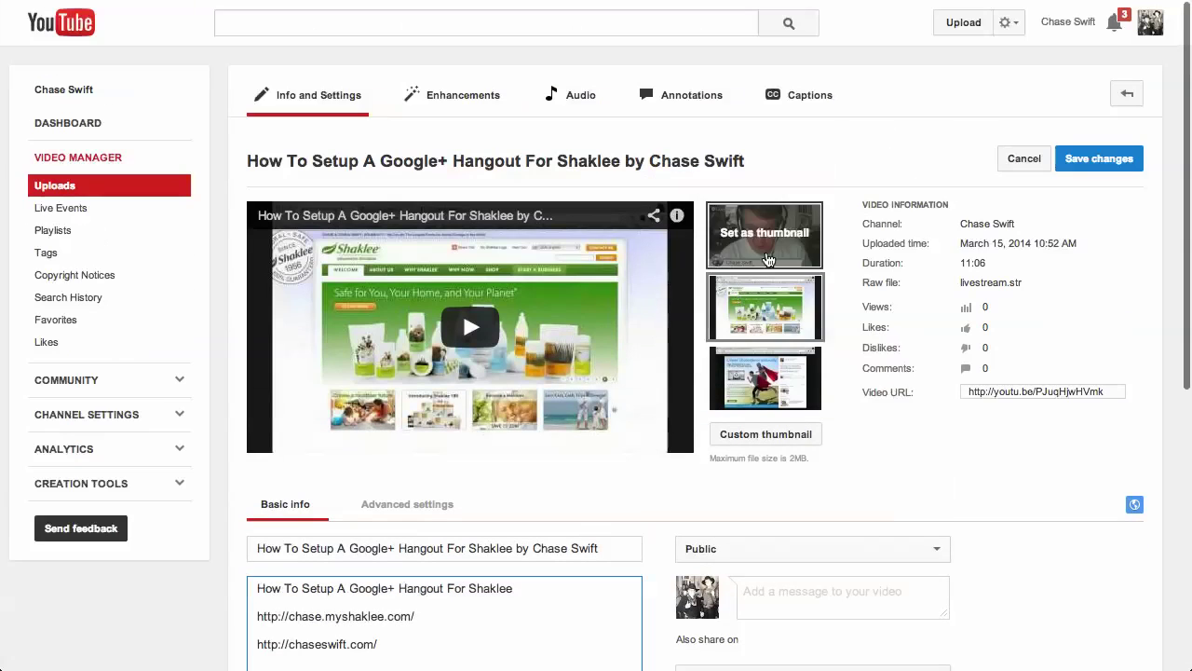
pyautogui.moveTo(756, 382)
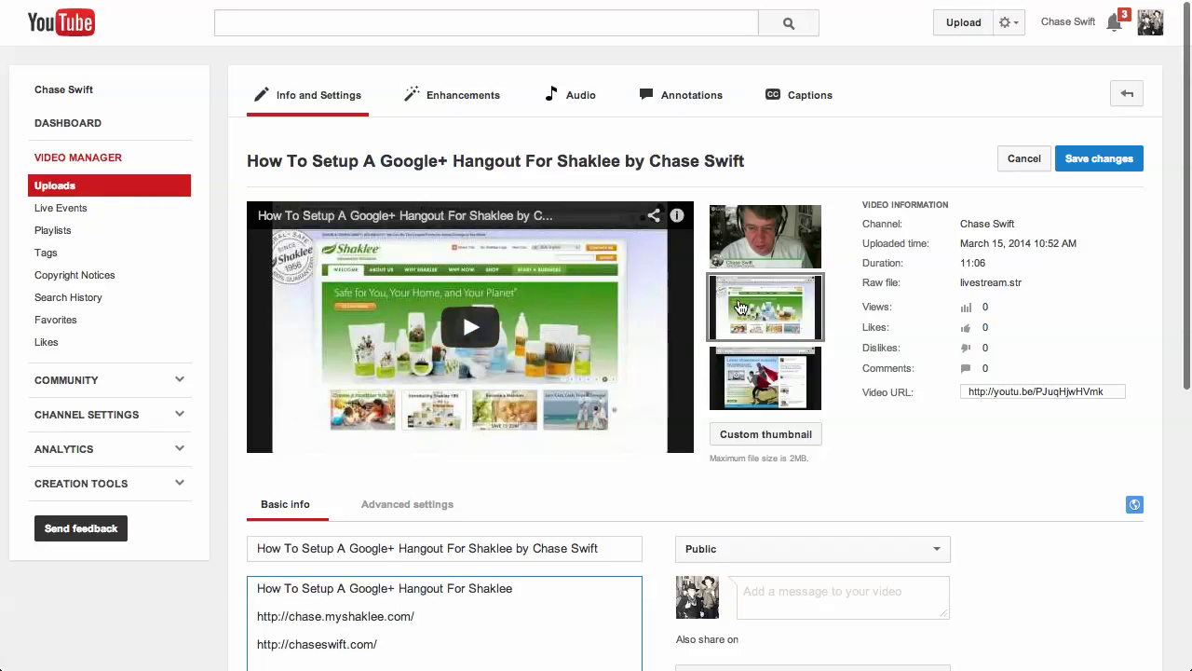
pyautogui.scroll(-1, 745, 306)
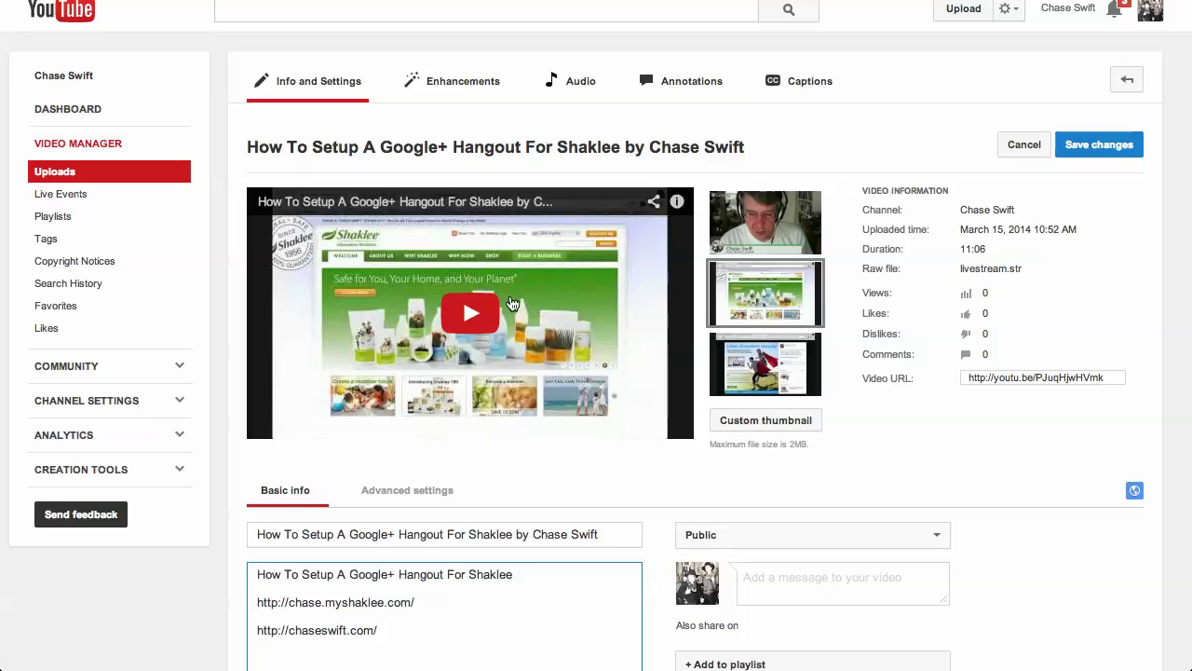
pyautogui.click(1102, 149)
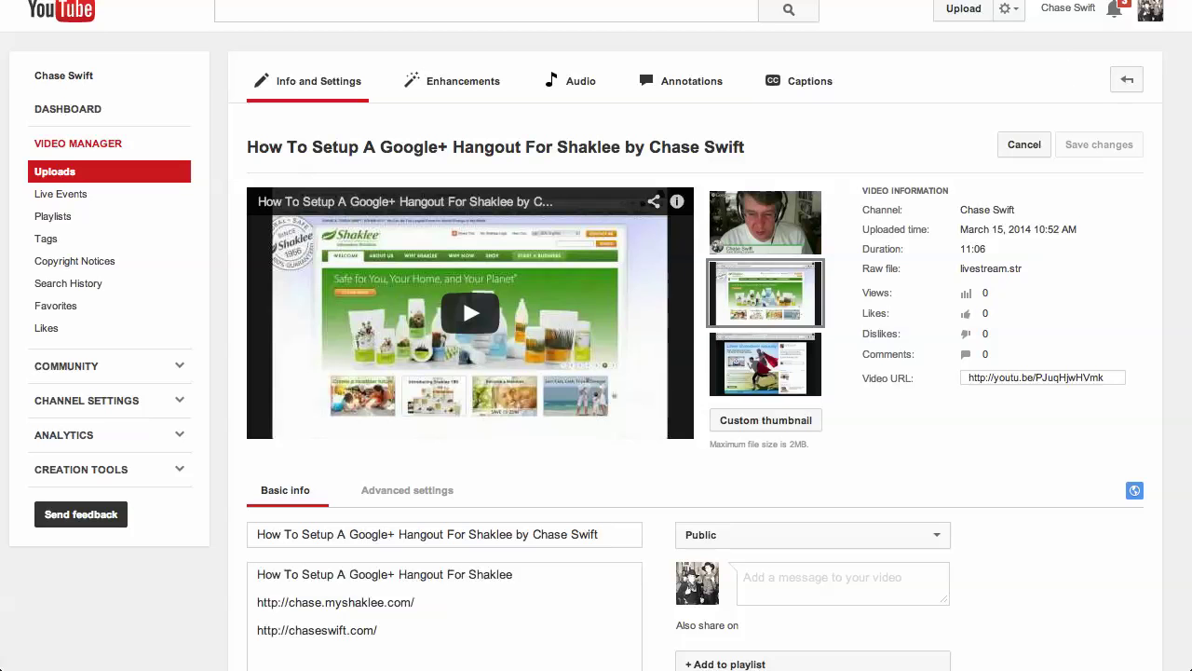
pyautogui.scroll(1, 1037, 110)
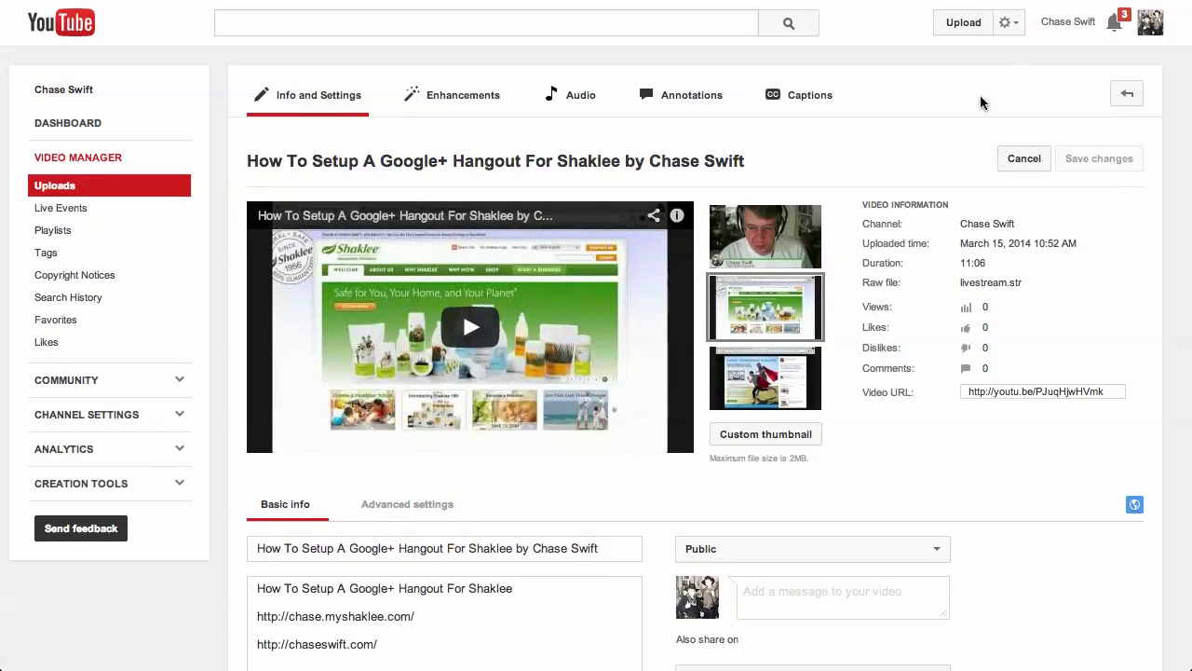
pyautogui.click(1007, 24)
pyautogui.click(974, 80)
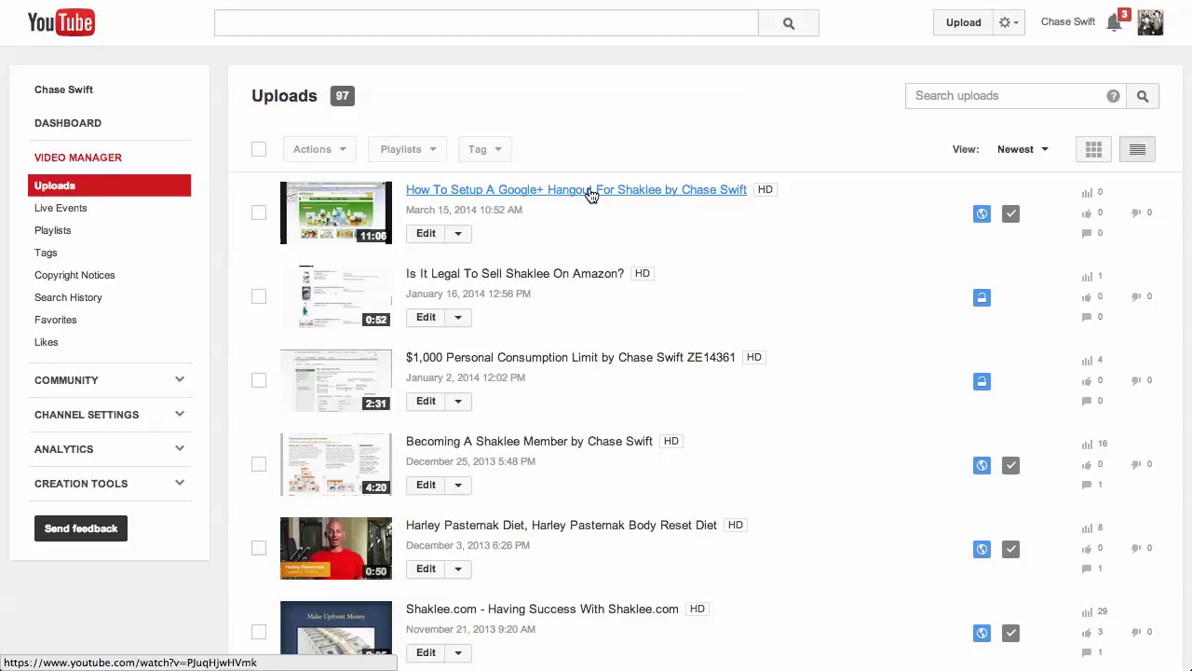
pyautogui.click(424, 236)
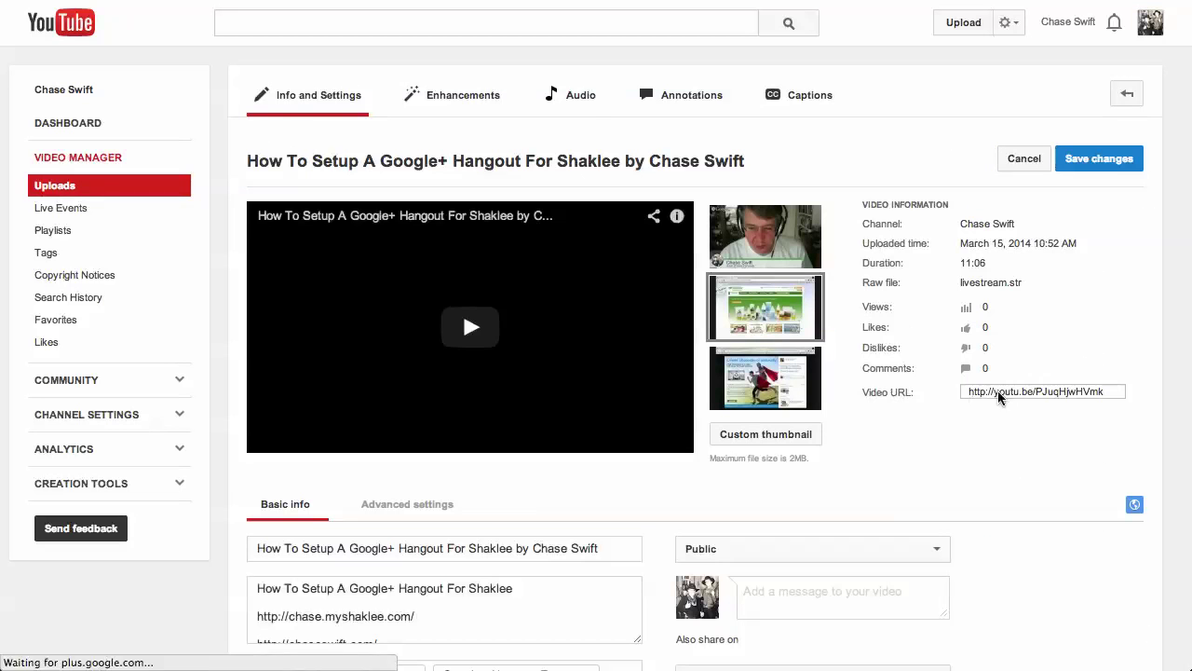
# Step: Copy the video's youtu.be short link from the Video URL field
pyautogui.click(1008, 391)
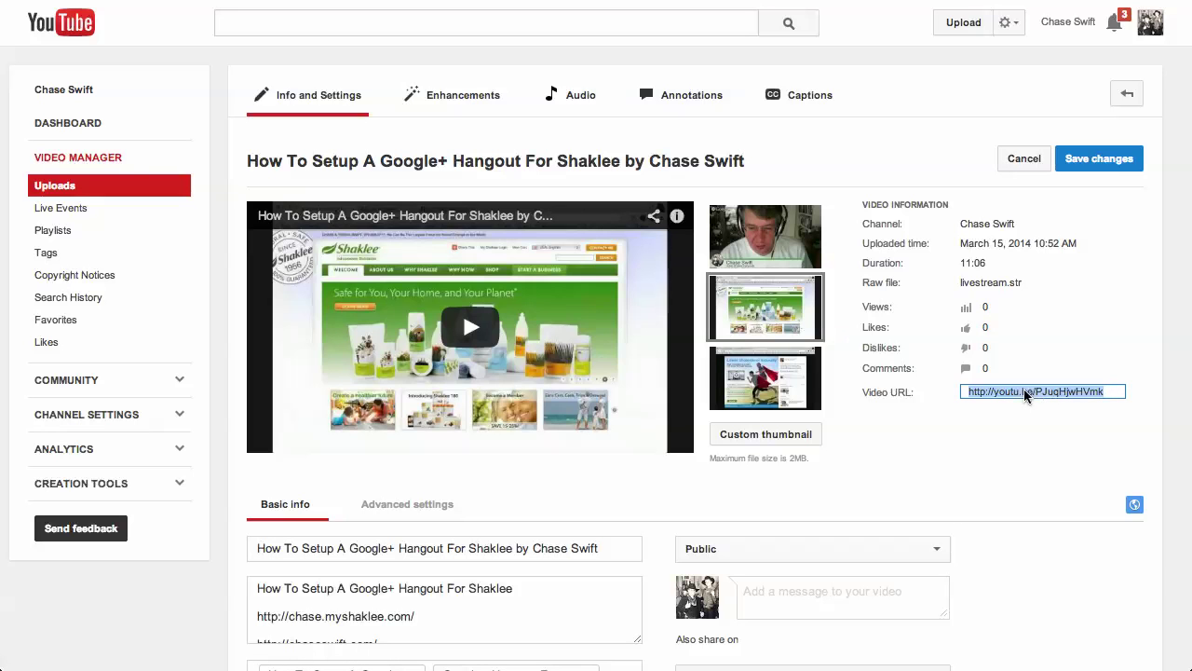
pyautogui.rightClick(1021, 389)
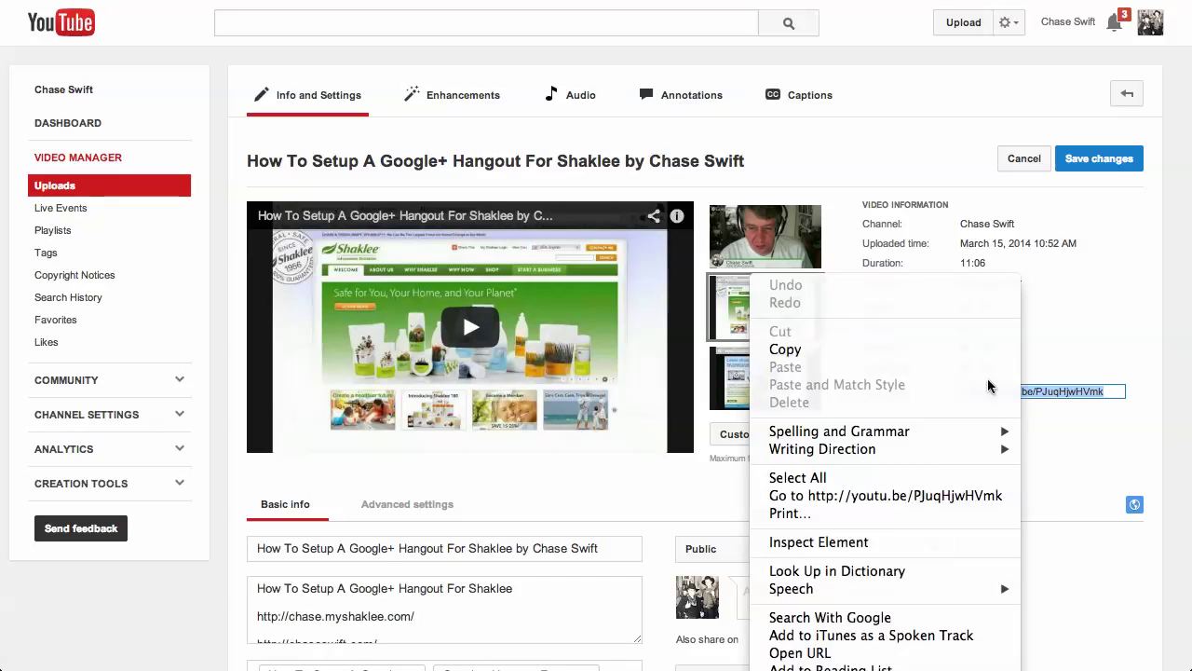
pyautogui.click(865, 355)
# Step: Add the youtu.be link on a new line after the chaseswift.com line and save
pyautogui.click(562, 602)
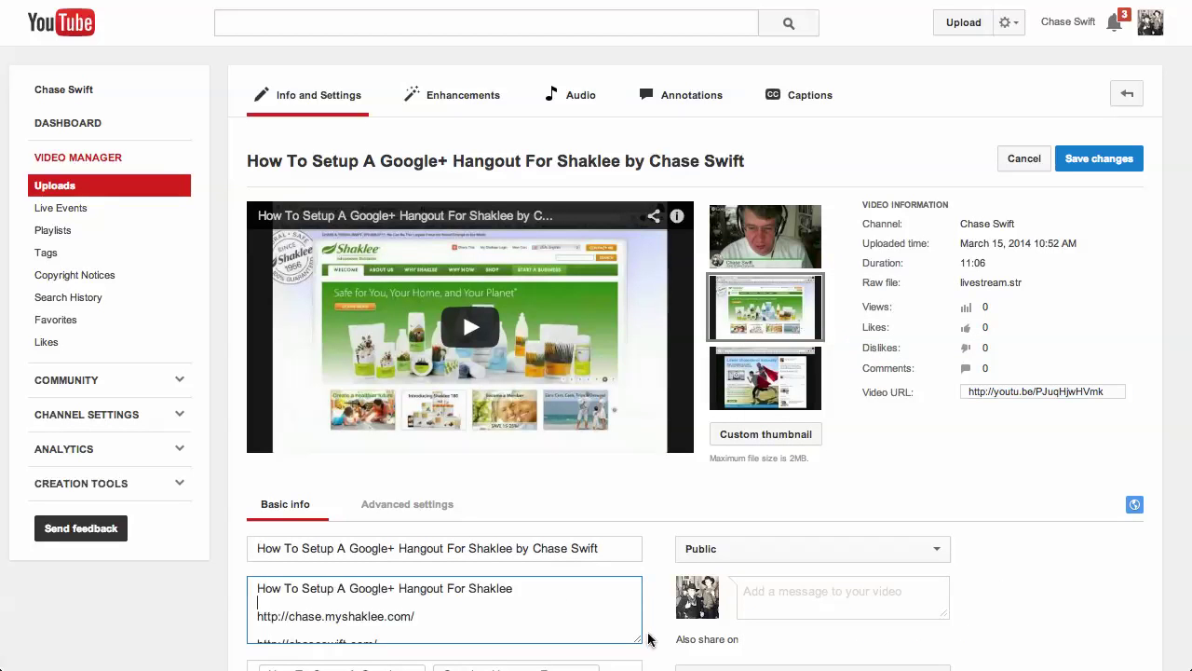
pyautogui.scroll(-3, 546, 550)
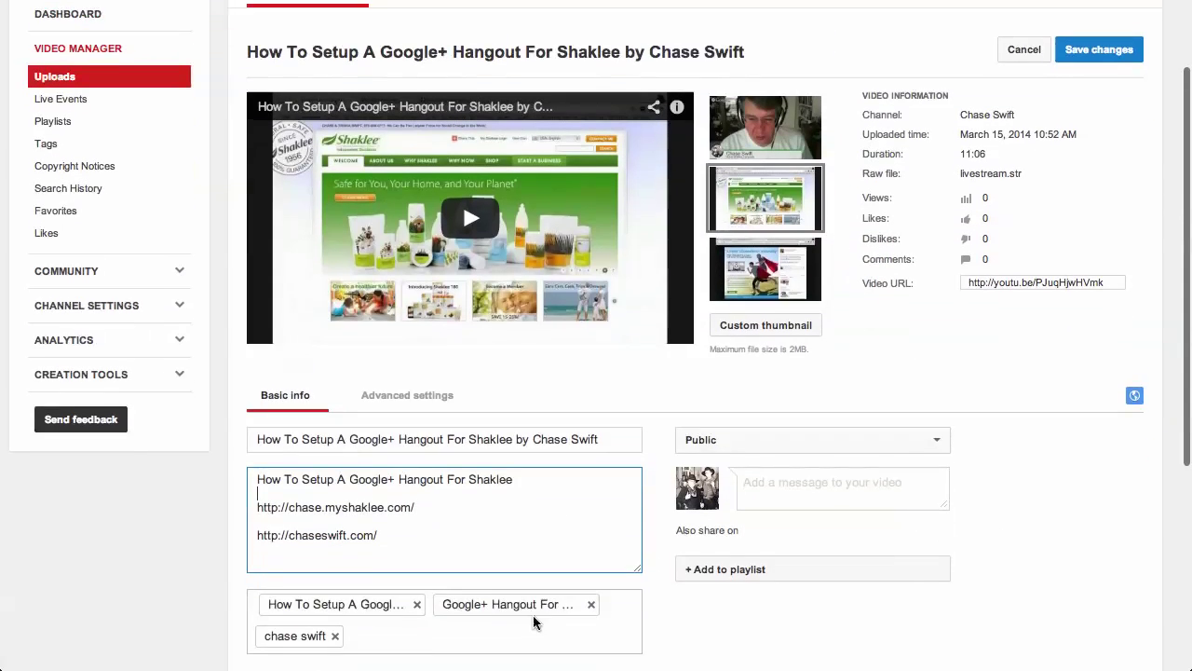
pyautogui.click(377, 524)
pyautogui.press('Return')
pyautogui.press('Return')
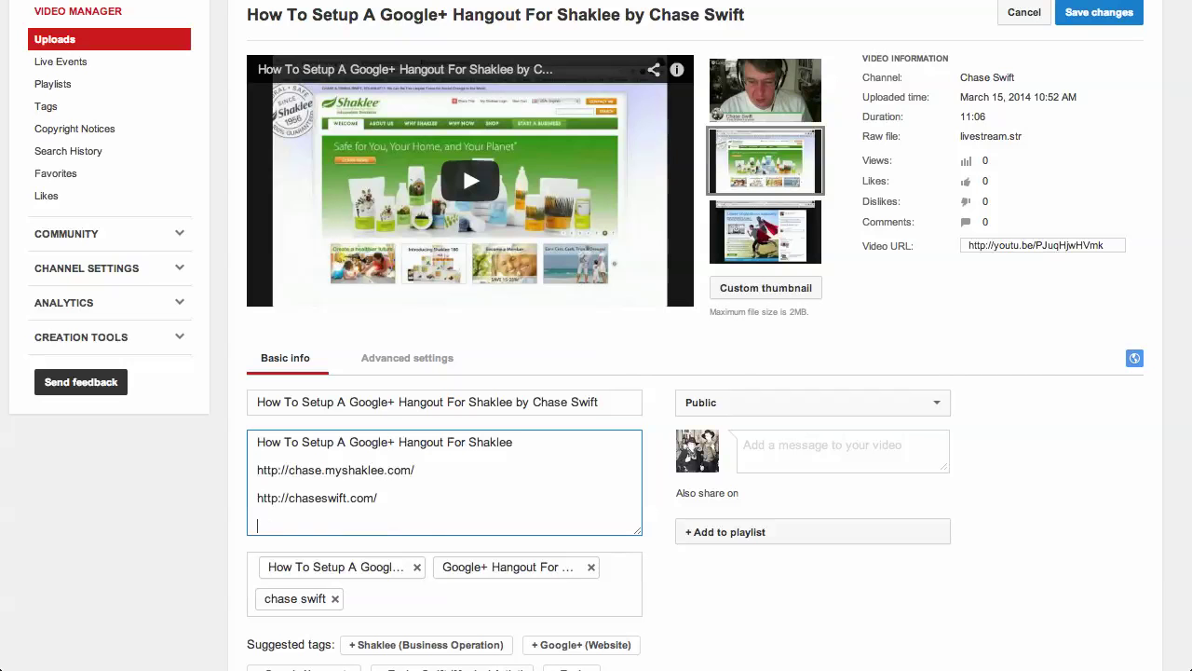
pyautogui.hotkey('ctrl', 'v')
pyautogui.moveTo(420, 525); pyautogui.dragTo(248, 426)
pyautogui.click(331, 457)
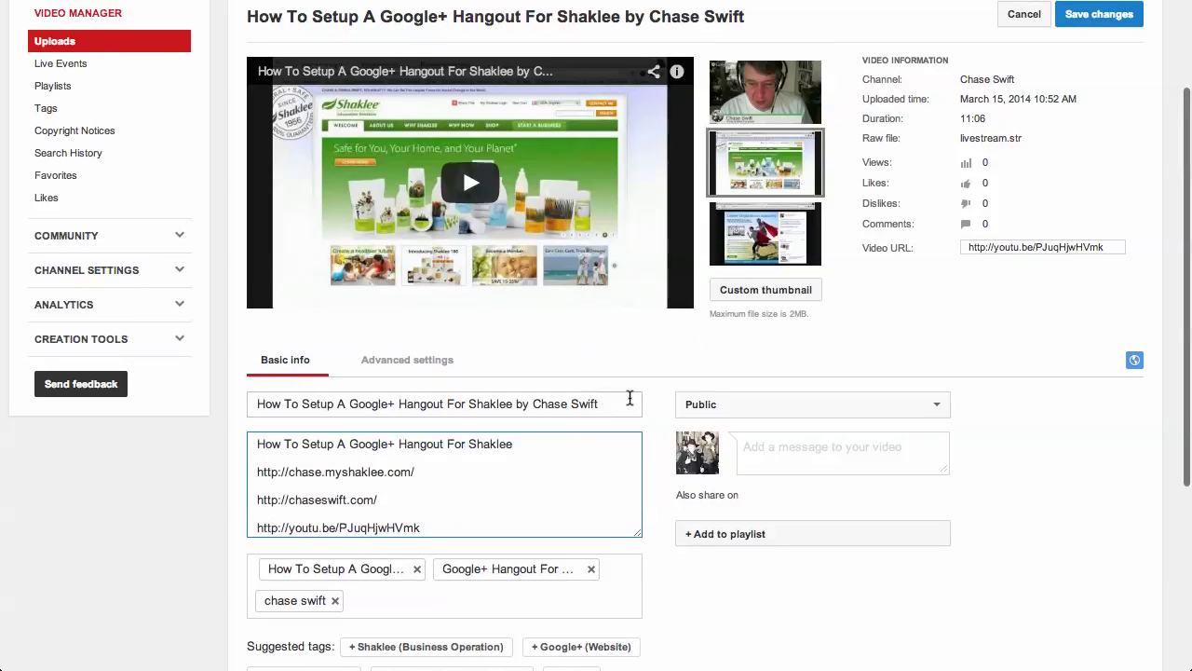
pyautogui.click(1083, 20)
pyautogui.scroll(3, 1110, 94)
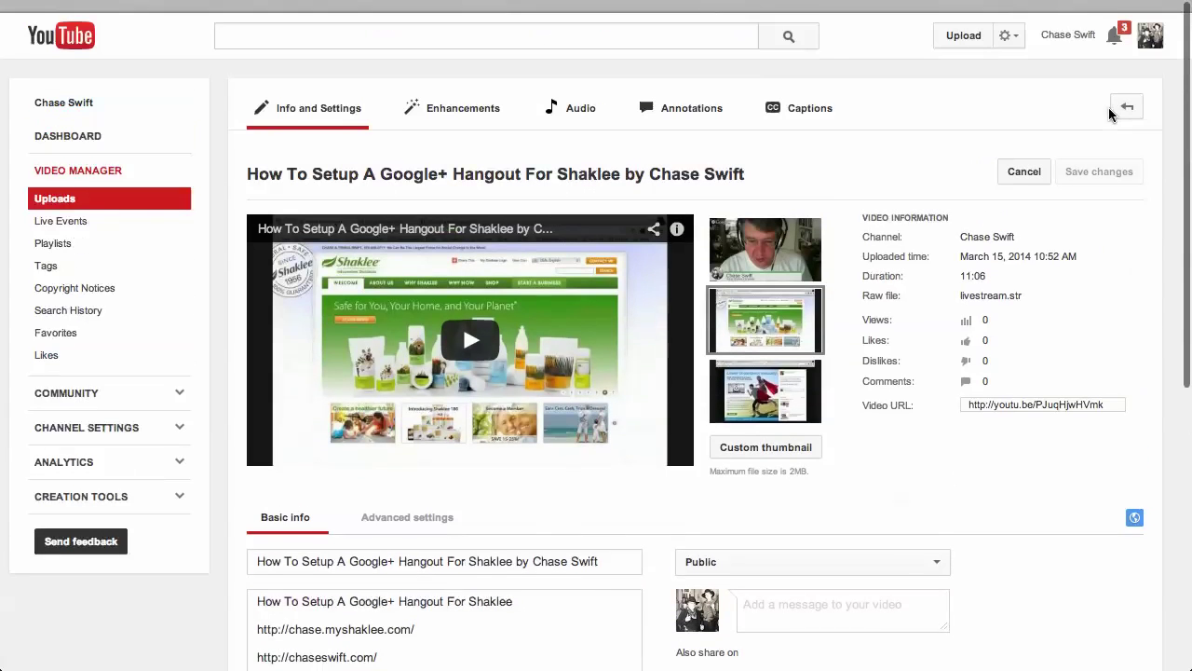
# Step: Go back to the Uploads list showing the Shaklee Hangout video first
pyautogui.click(1009, 28)
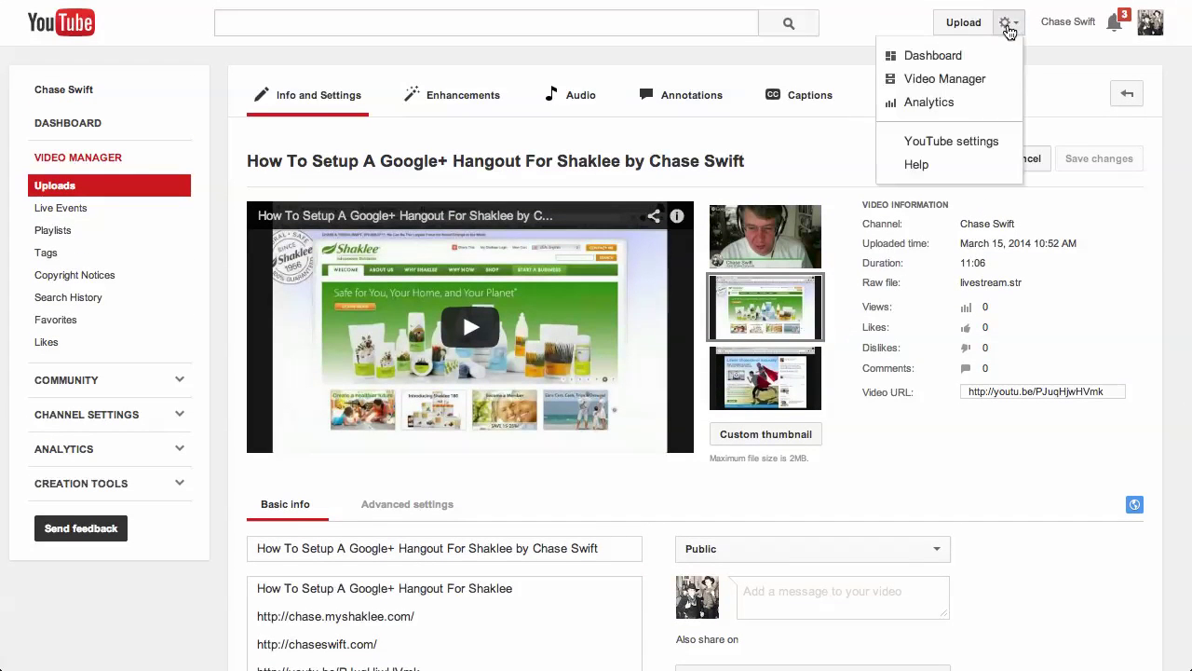
pyautogui.click(960, 82)
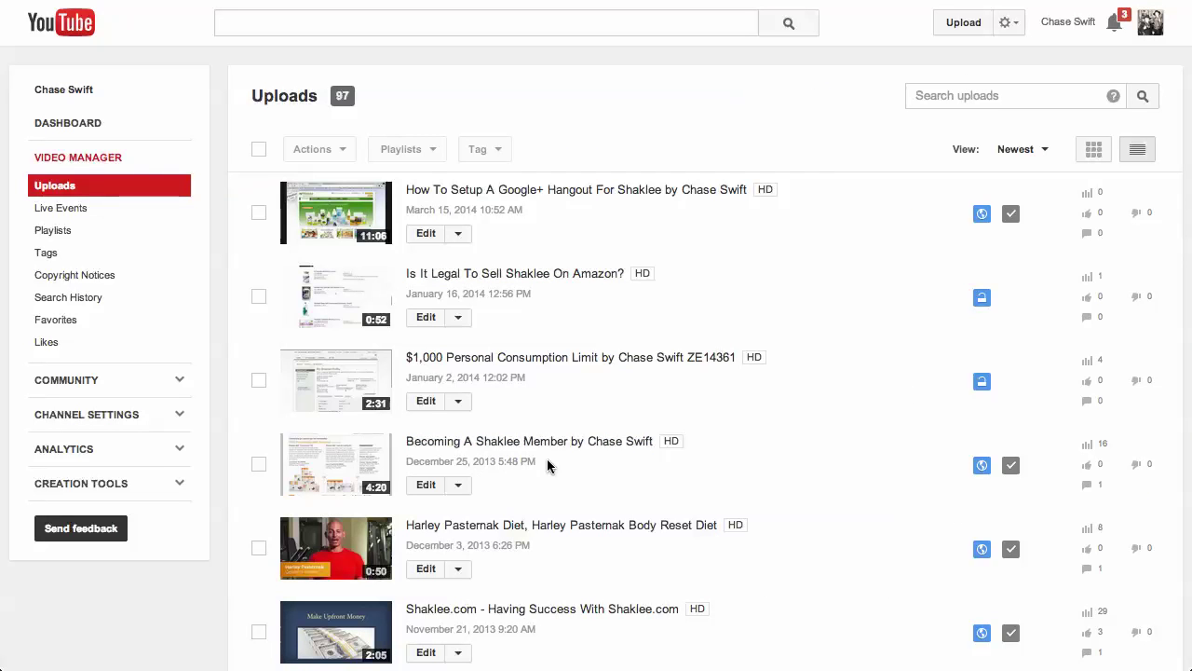
pyautogui.scroll(-1, 695, 417)
pyautogui.scroll(1, 695, 411)
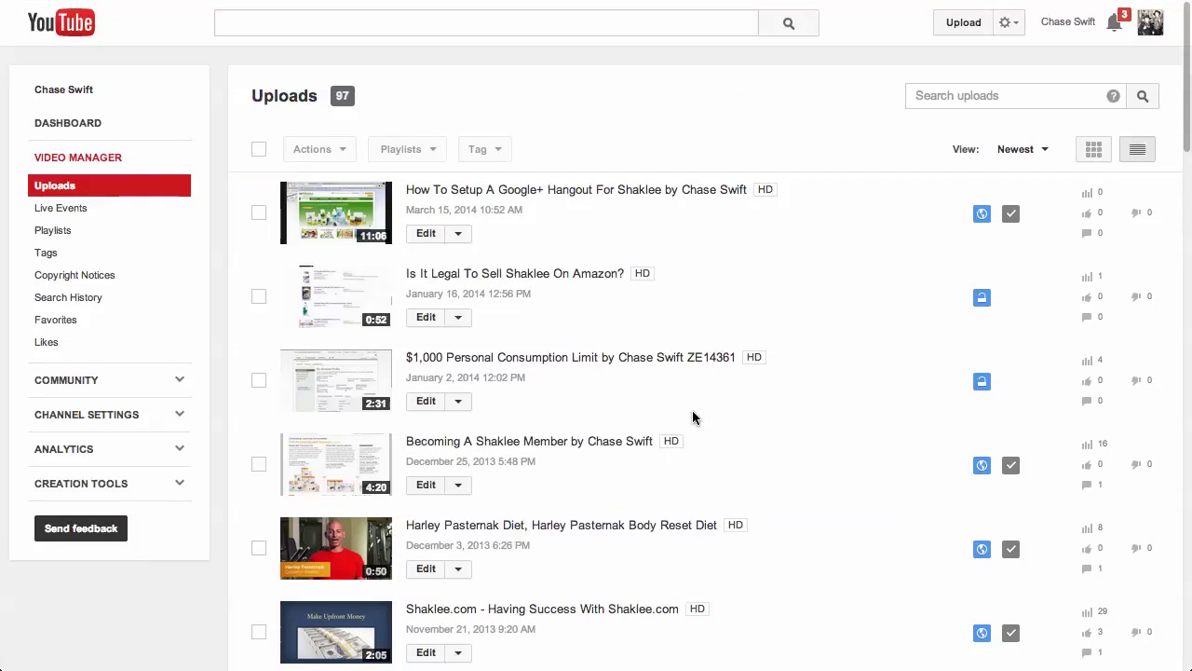